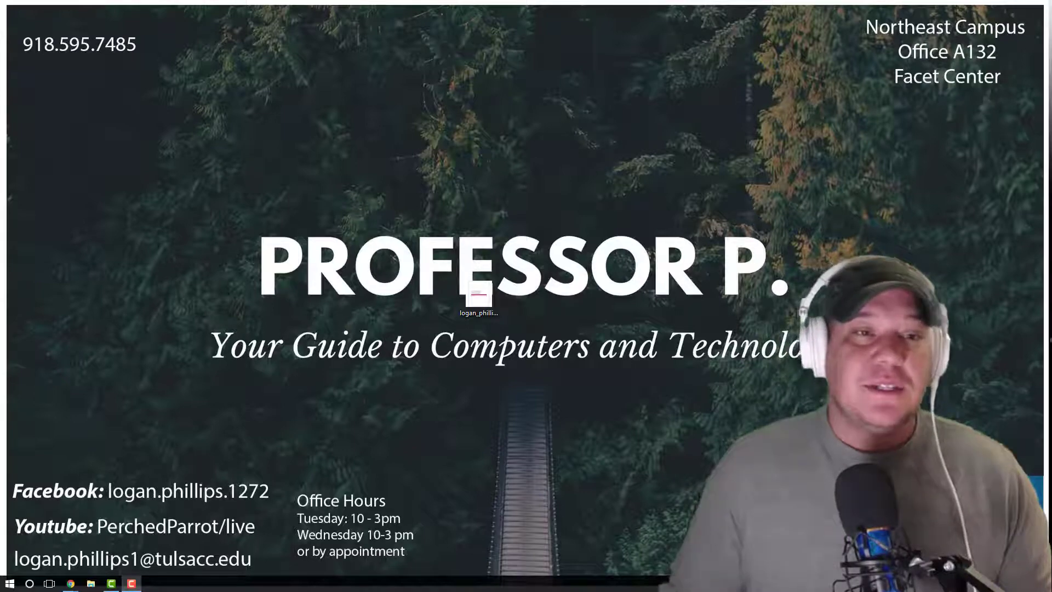
# Switch to the SIMnet assignment list, show only the projects, and open Word 2016 In Practice - Ch 5 Guided Project 5-3.
pyautogui.moveTo(1051, 165); pyautogui.dragTo(270, 3)
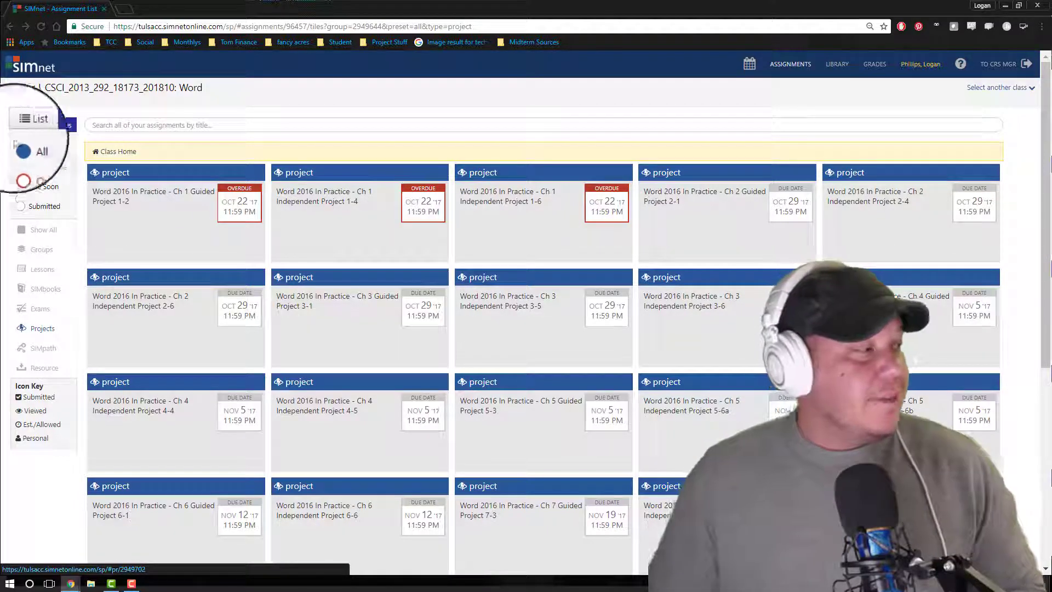
pyautogui.click(20, 229)
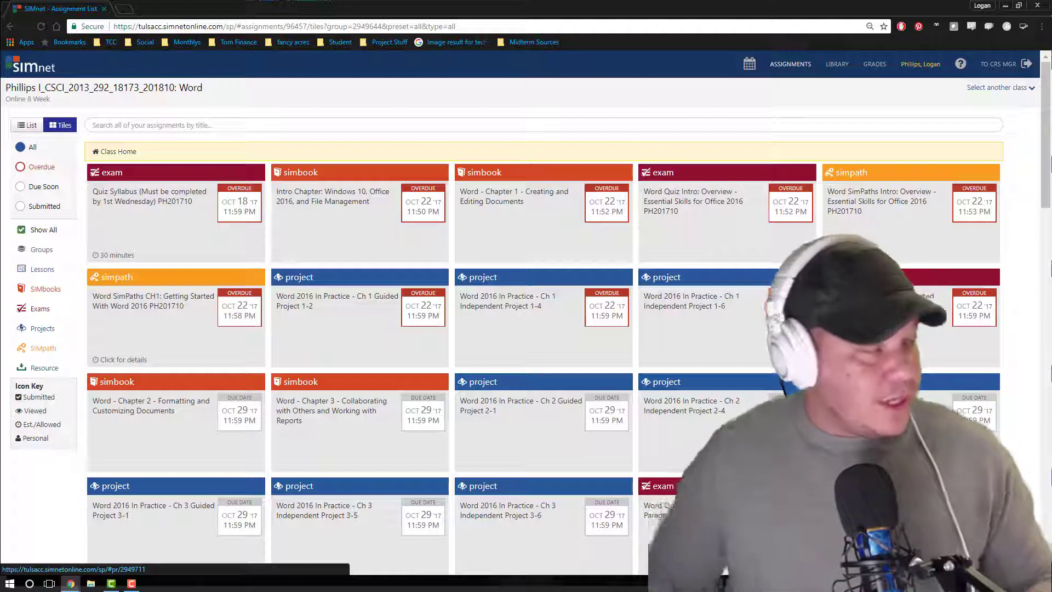
pyautogui.click(38, 328)
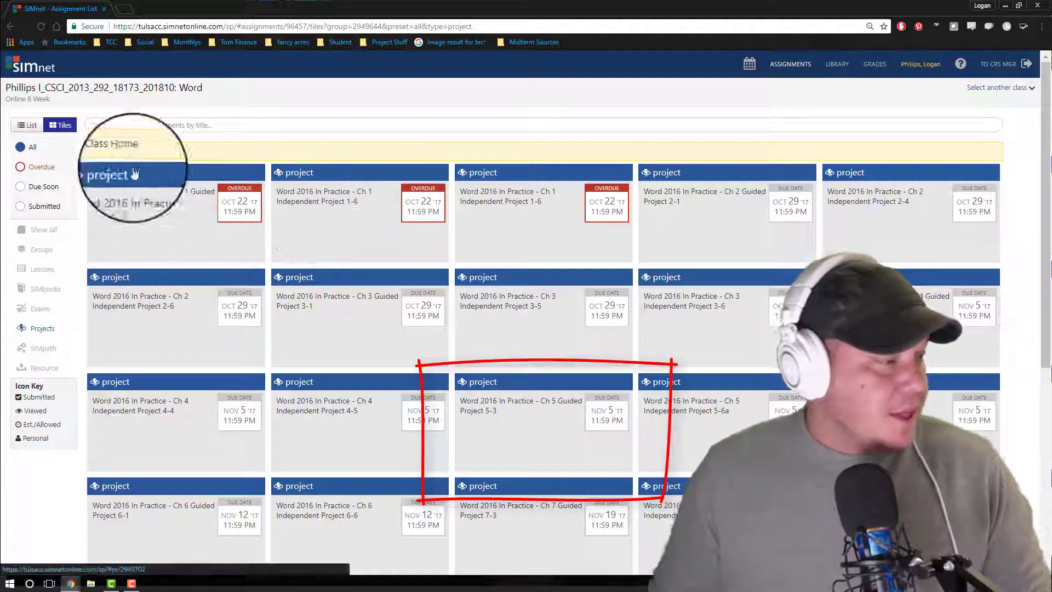
pyautogui.scroll(-2, 547, 369)
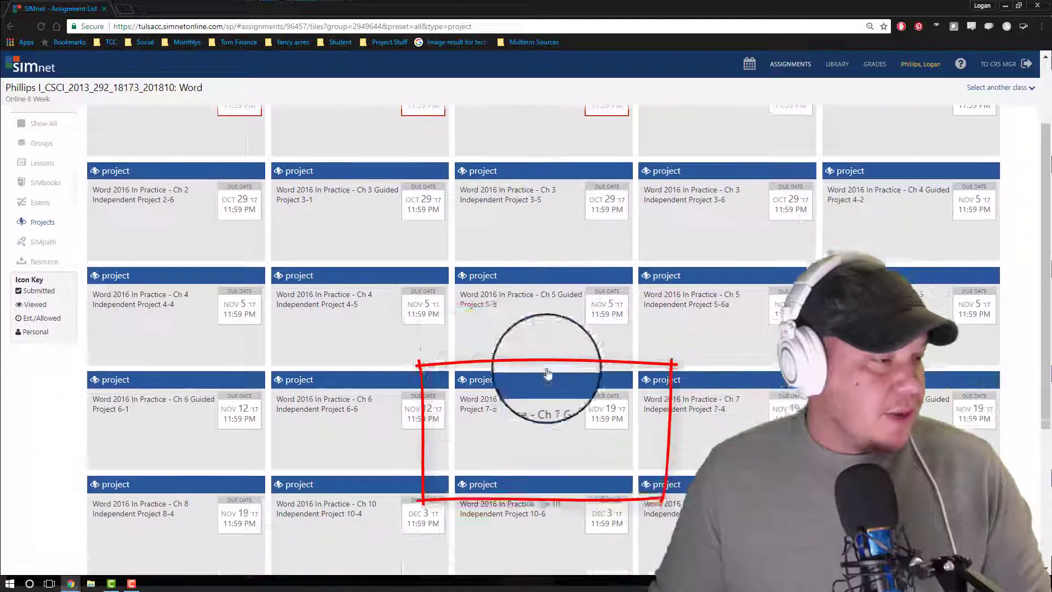
pyautogui.click(531, 296)
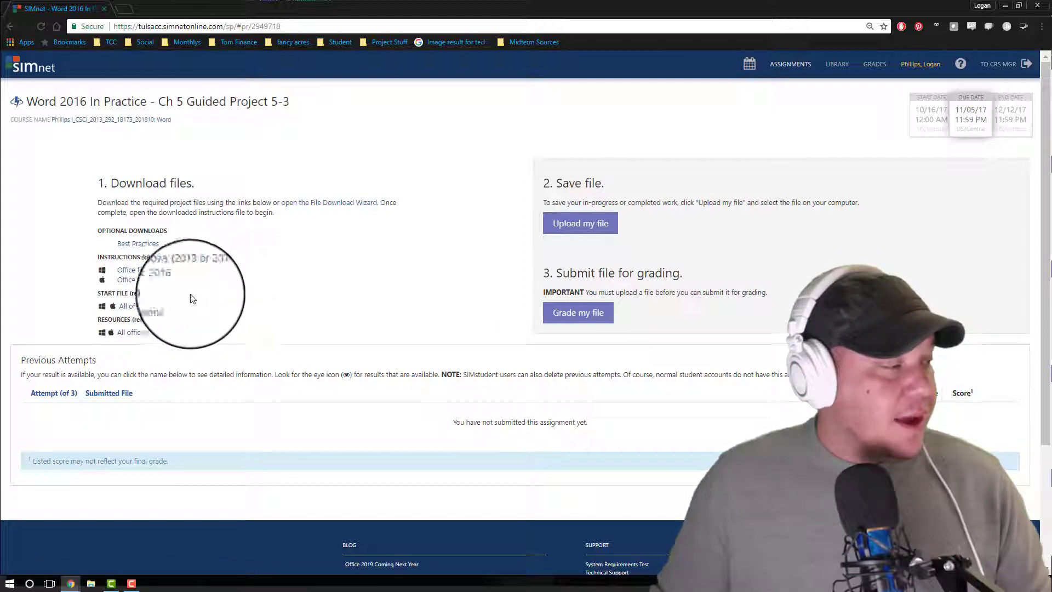
# Download the Office for Windows (2013 or 2016) instructions, review the PDF, and return to the project page.
pyautogui.click(218, 271)
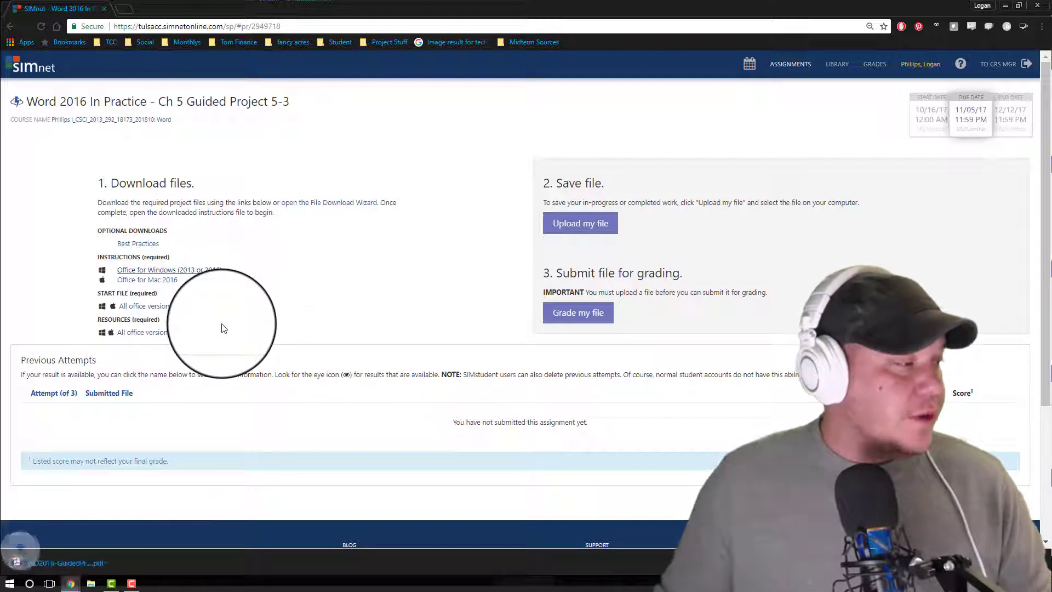
pyautogui.click(83, 562)
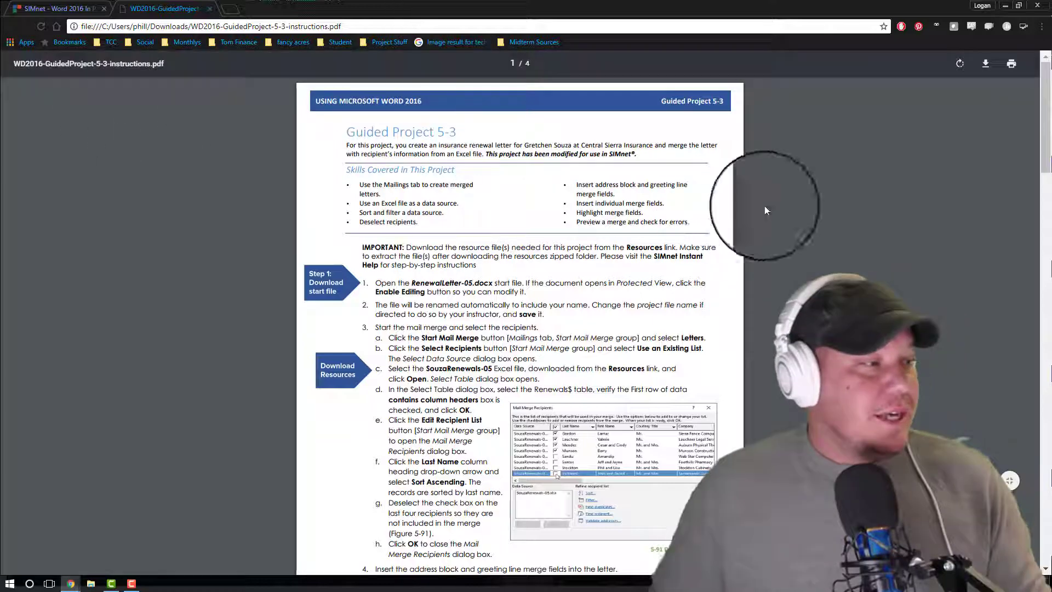
pyautogui.click(209, 8)
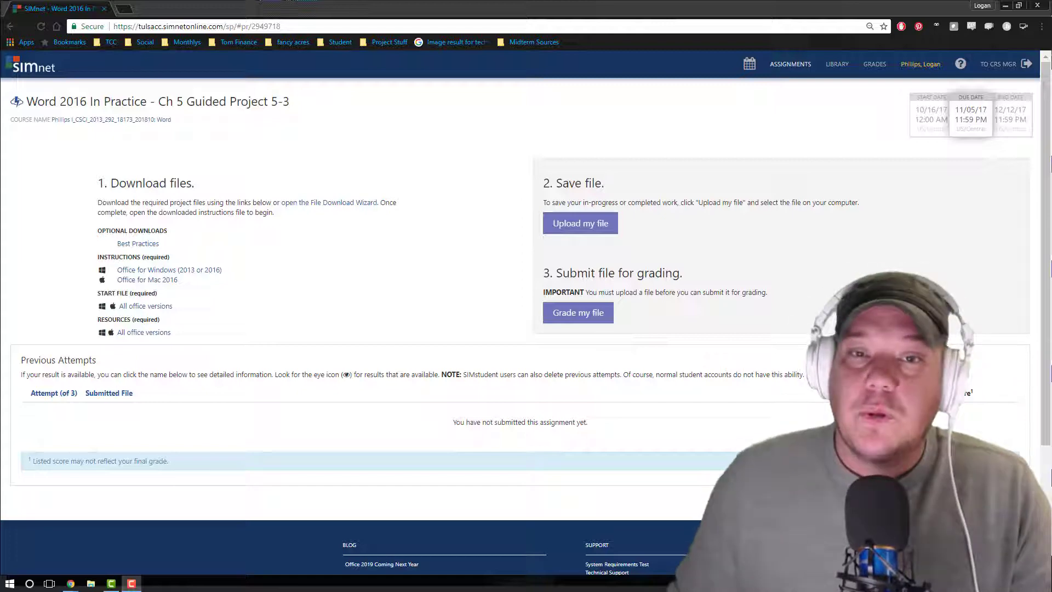
pyautogui.hotkey('alt', 'Tab')
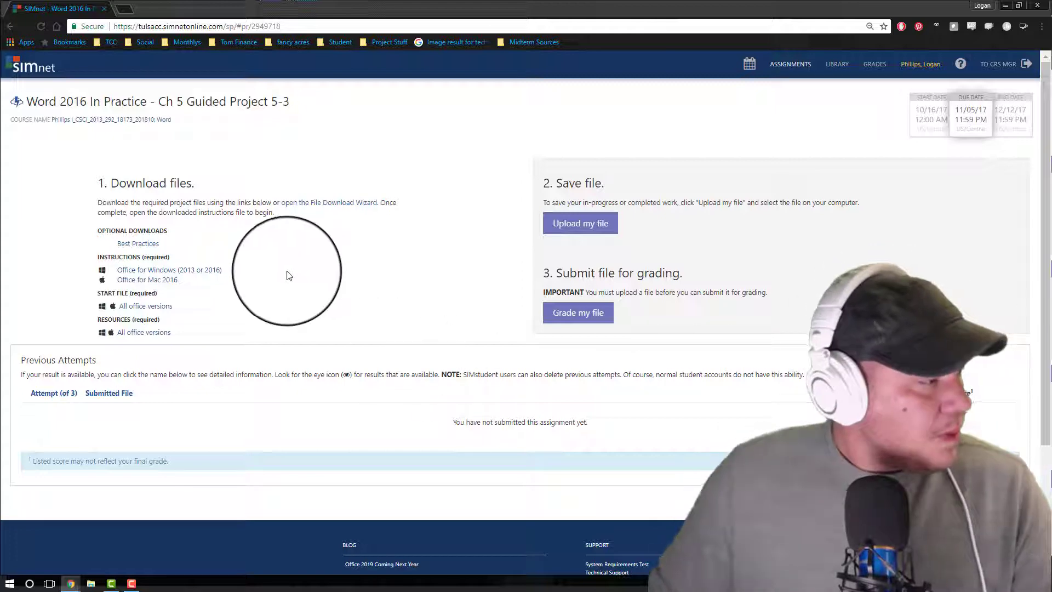
# Download the project's start file, open it in Word, and return to the project page.
pyautogui.click(158, 310)
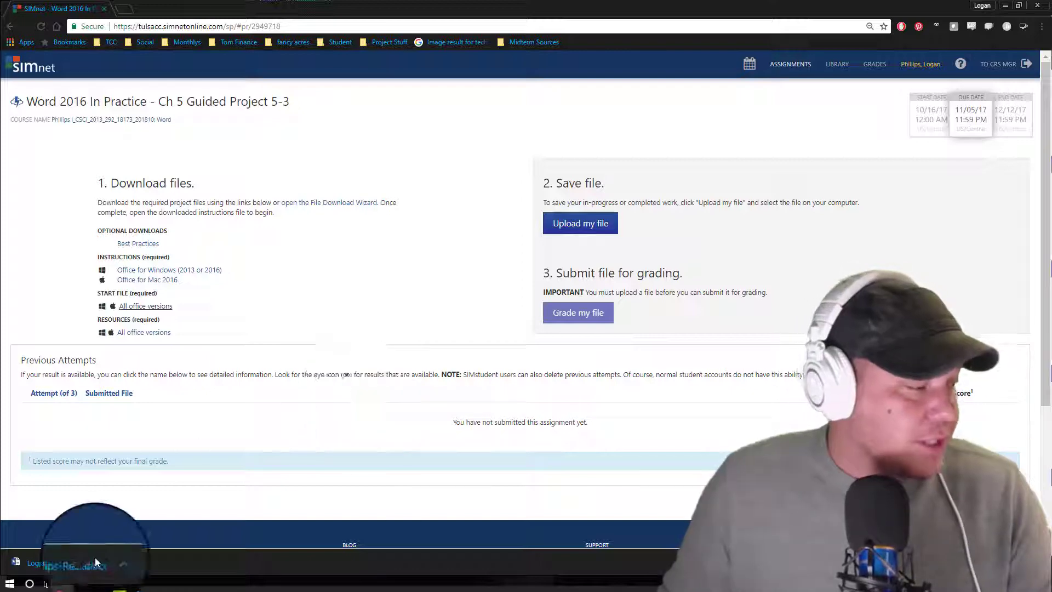
pyautogui.click(74, 560)
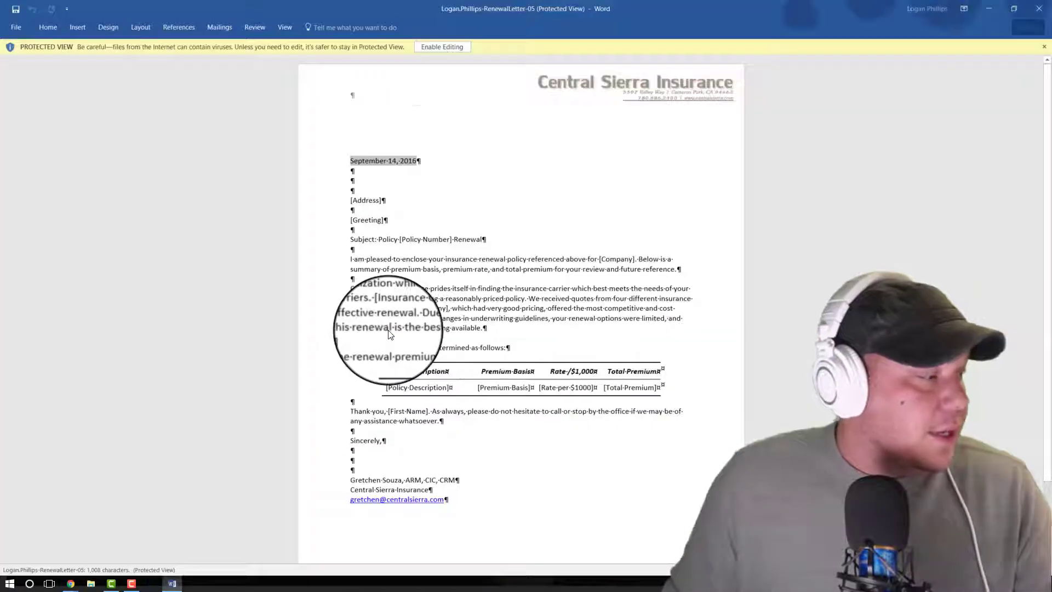
pyautogui.click(989, 8)
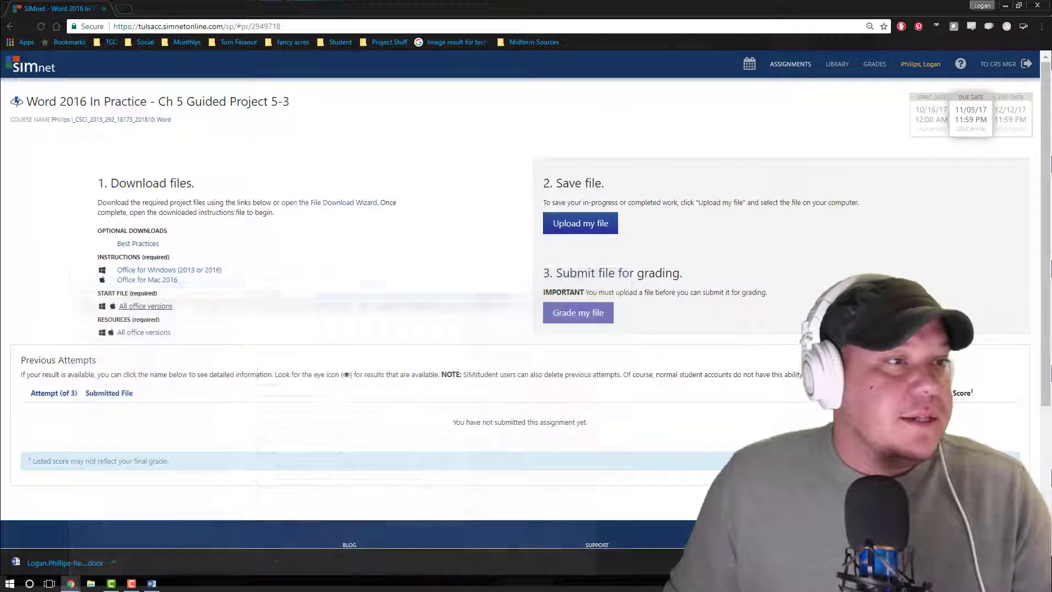
# Download the project's resources archive and extract its WD2016-GuidedProject-5-3-resources folder to the desktop.
pyautogui.click(158, 332)
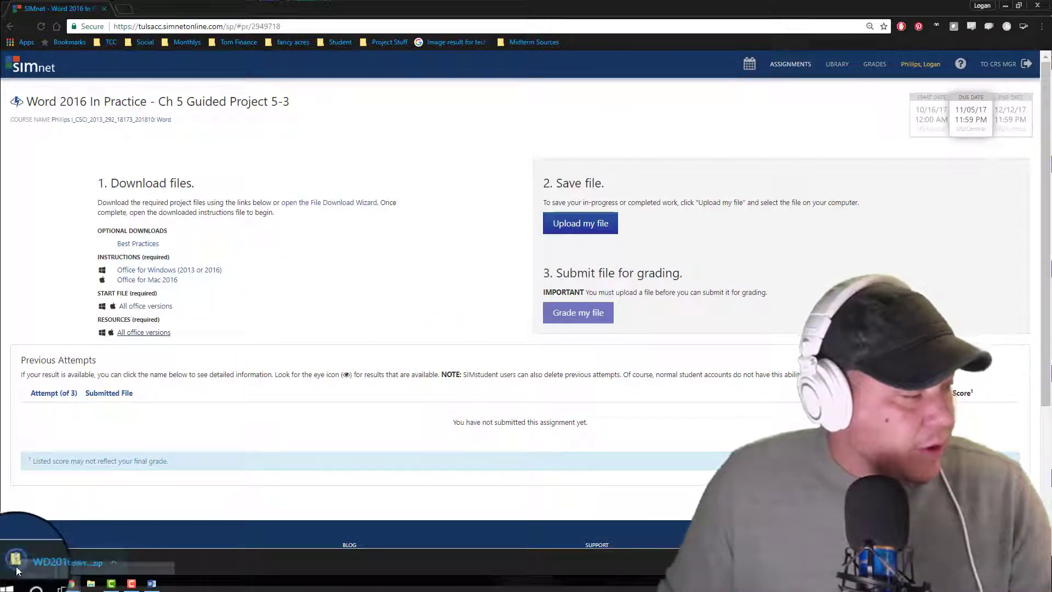
pyautogui.click(66, 564)
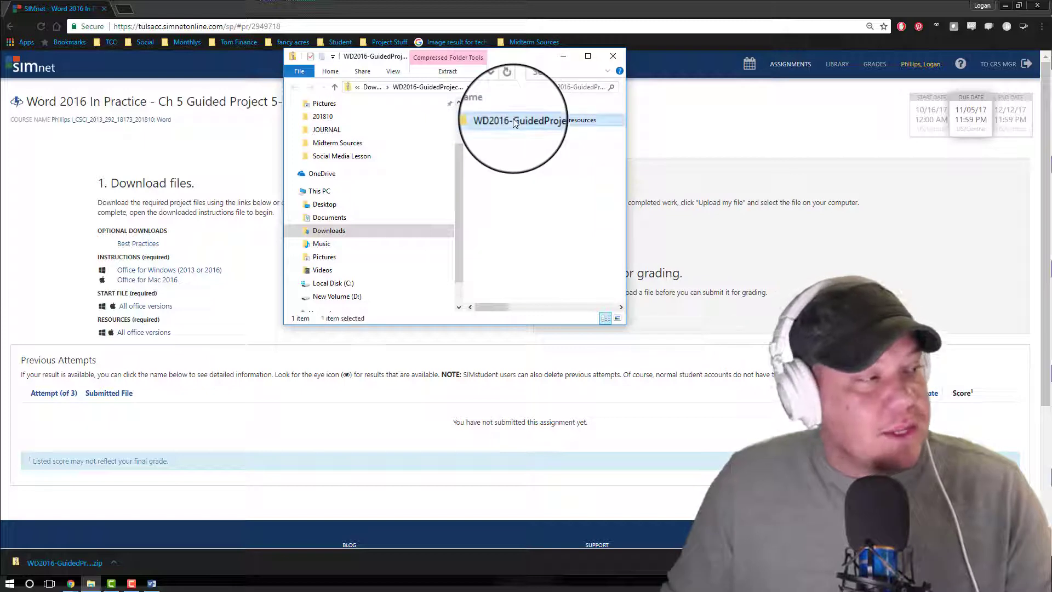
pyautogui.moveTo(513, 118); pyautogui.dragTo(363, 231)
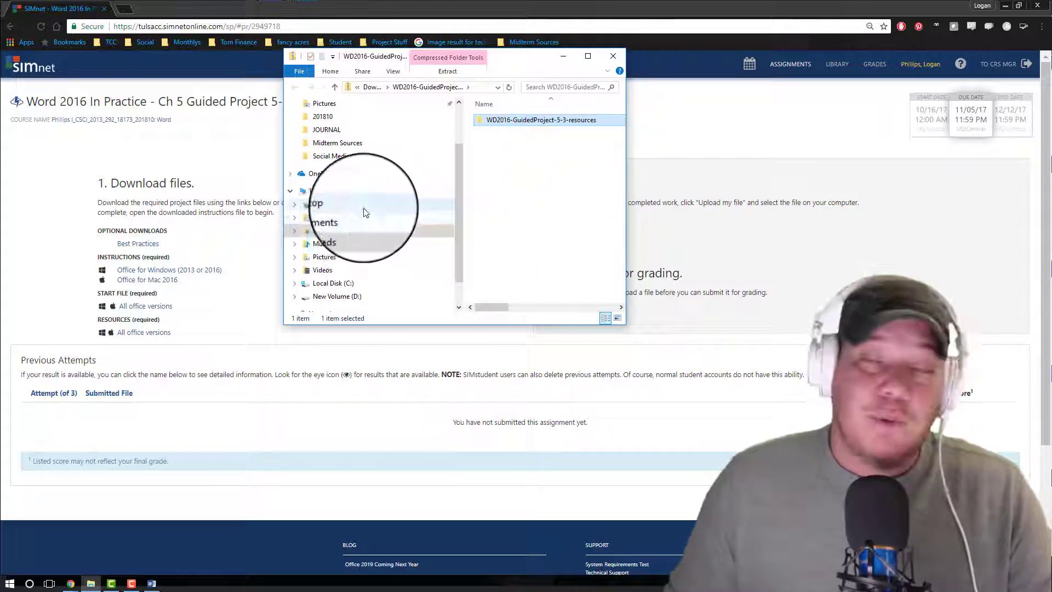
# Check the SouzaRenewals workbooks in the desktop's WD2016-GuidedProject-5-3-resources folder and close the file window.
pyautogui.click(346, 205)
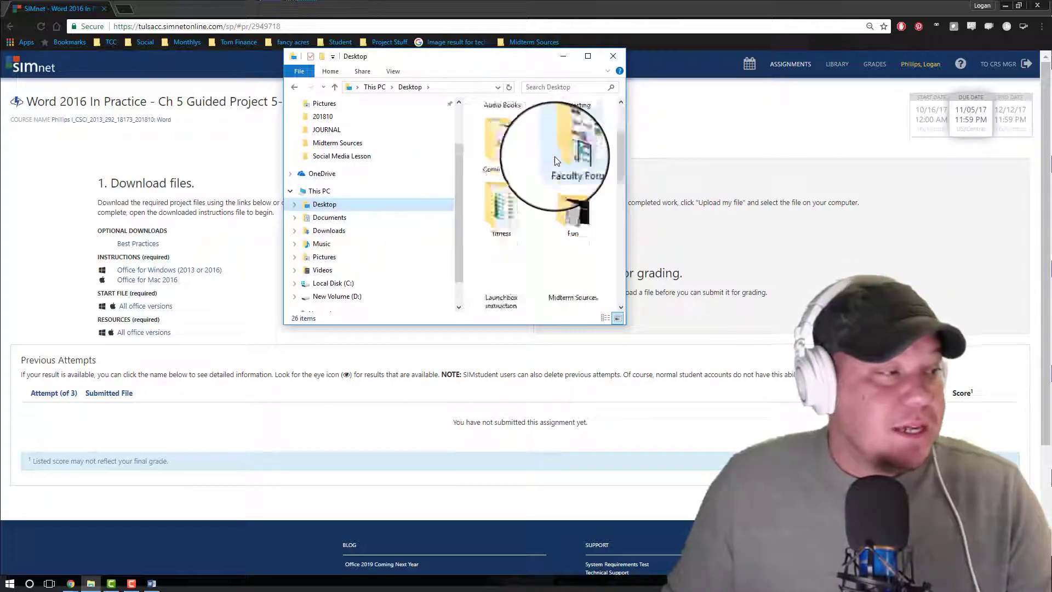
pyautogui.scroll(3, 569, 174)
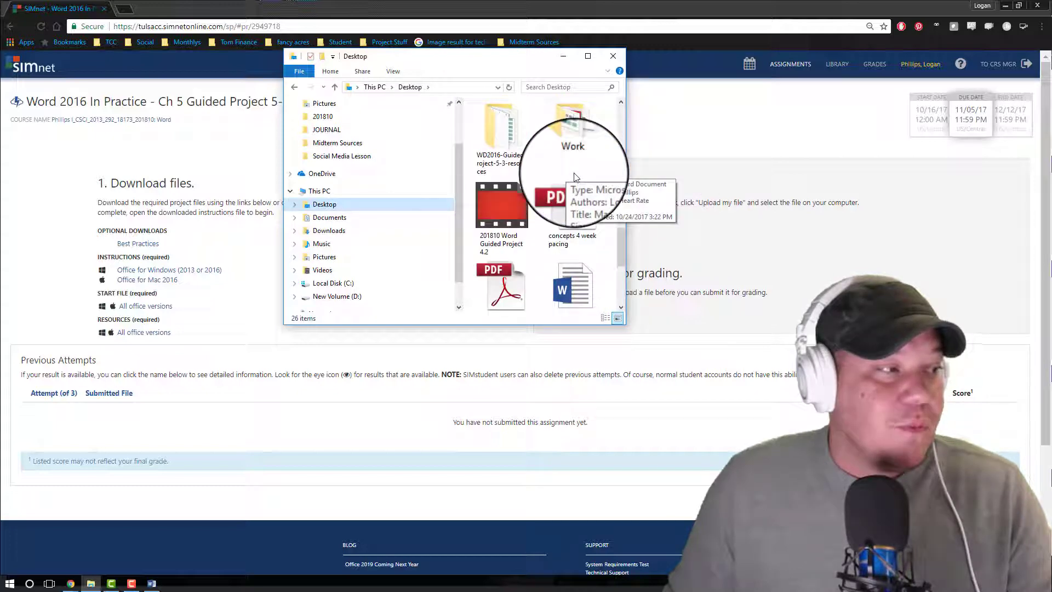
pyautogui.click(502, 219)
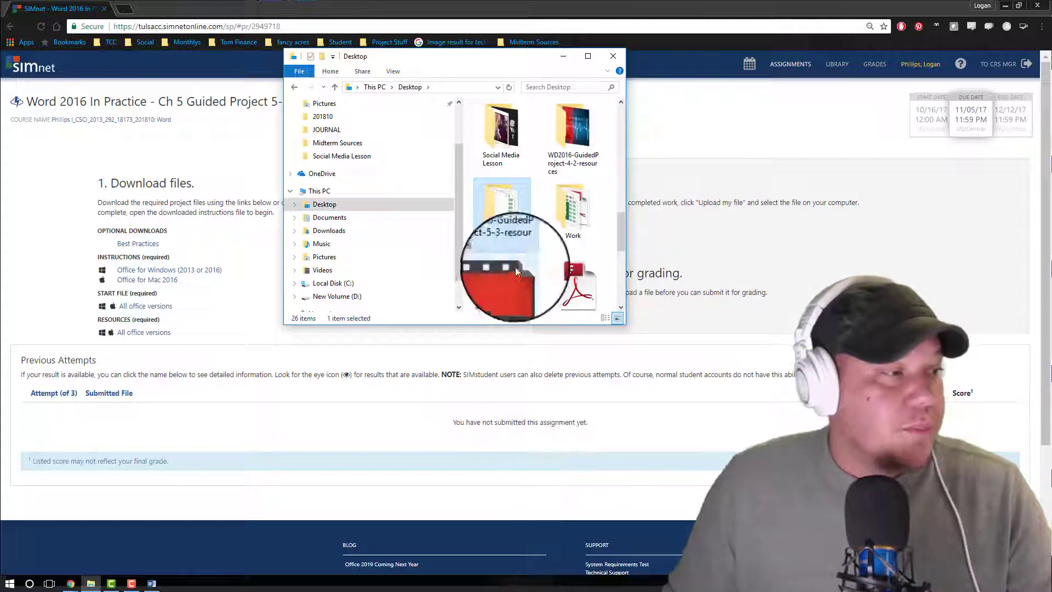
pyautogui.doubleClick(503, 214)
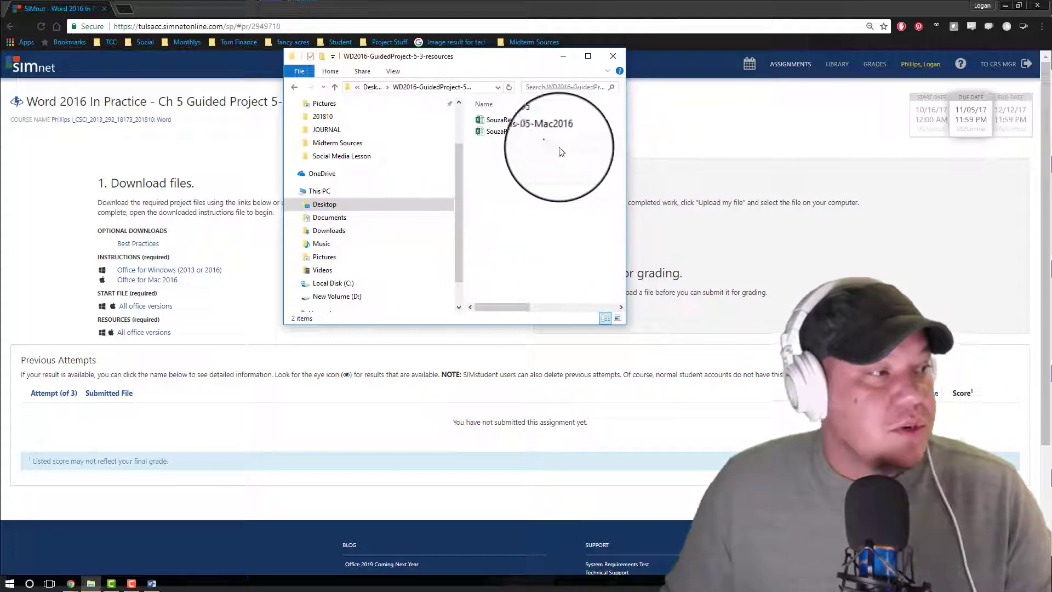
pyautogui.click(534, 132)
pyautogui.click(529, 206)
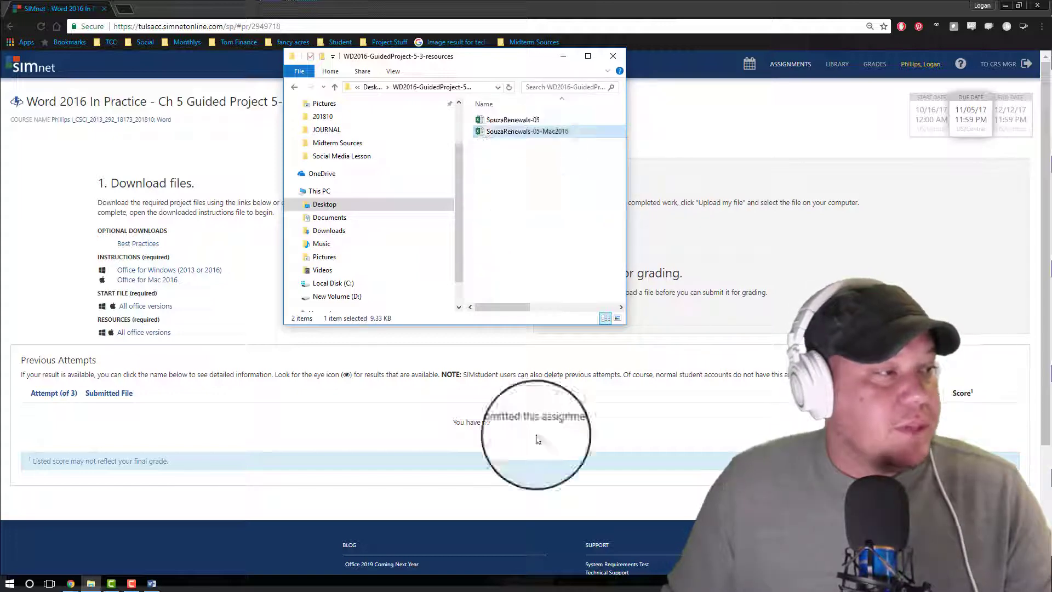
pyautogui.click(613, 55)
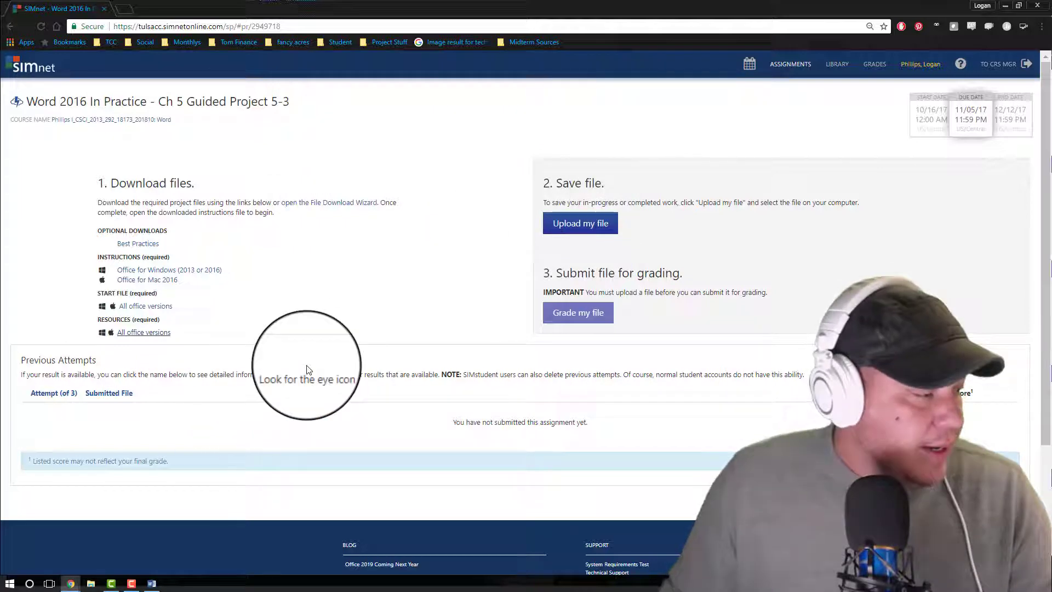
# Switch to the renewal letter in Word, enable editing, and toggle the formatting marks off and back on.
pyautogui.click(152, 585)
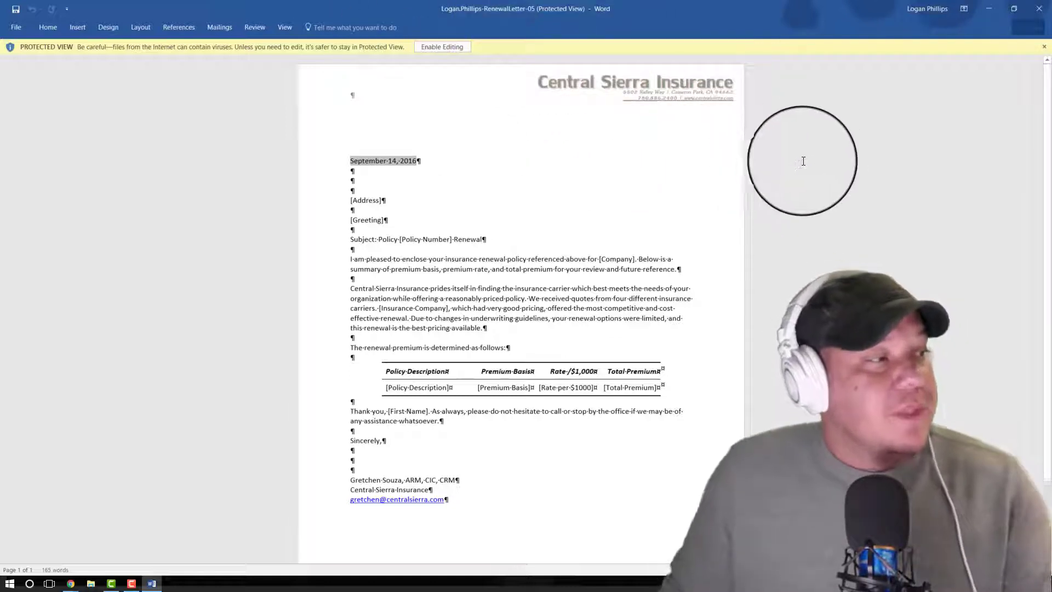
pyautogui.click(461, 48)
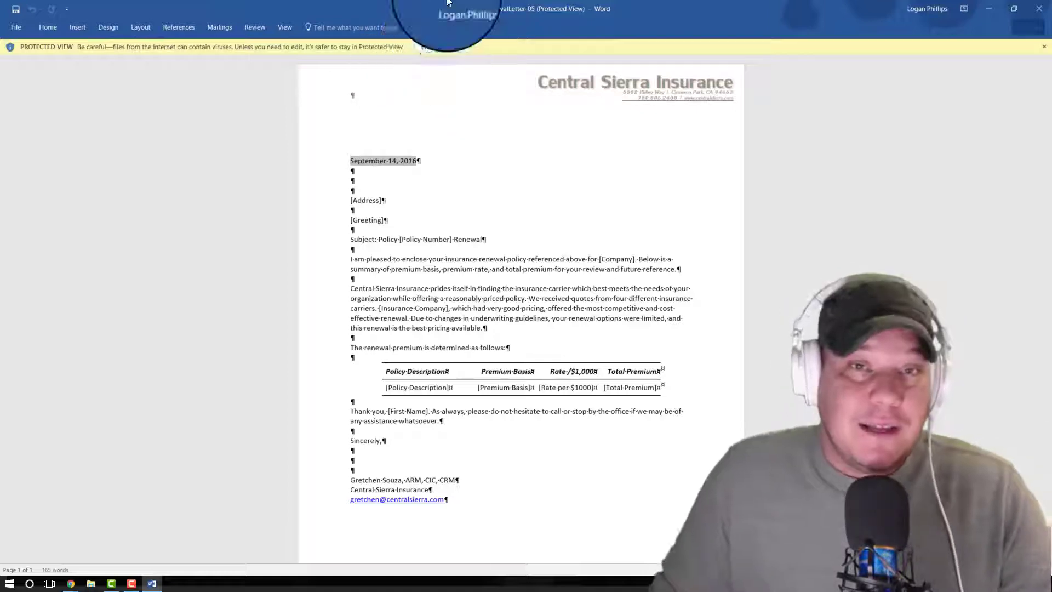
pyautogui.click(436, 49)
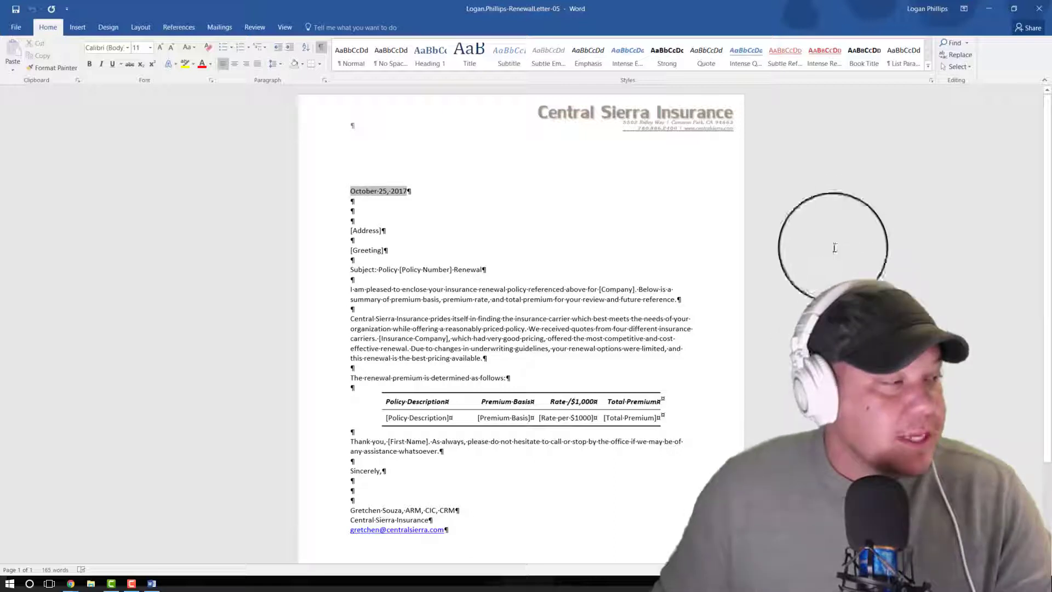
pyautogui.click(318, 48)
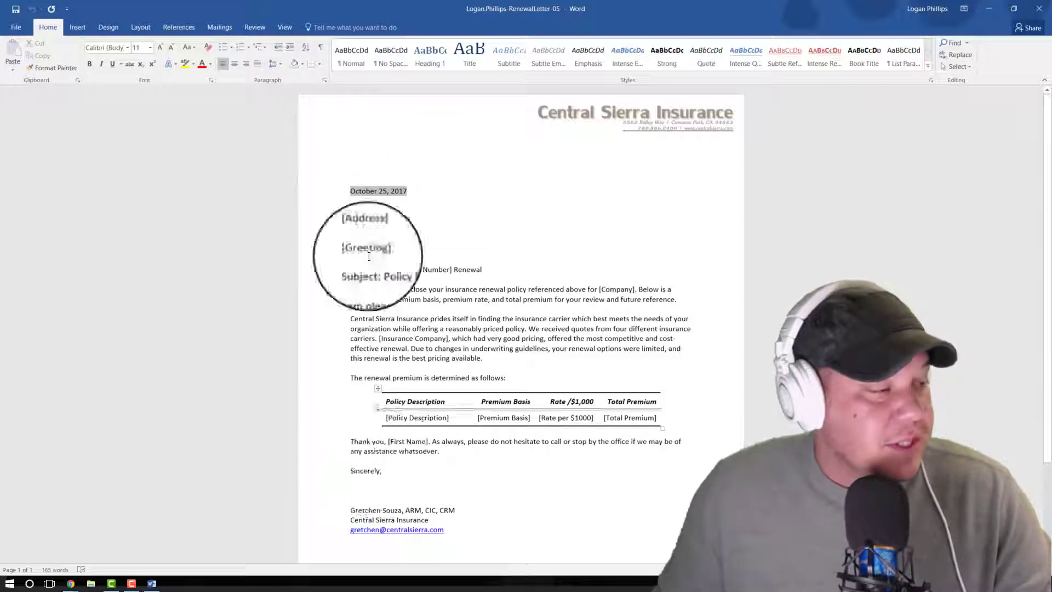
pyautogui.click(320, 48)
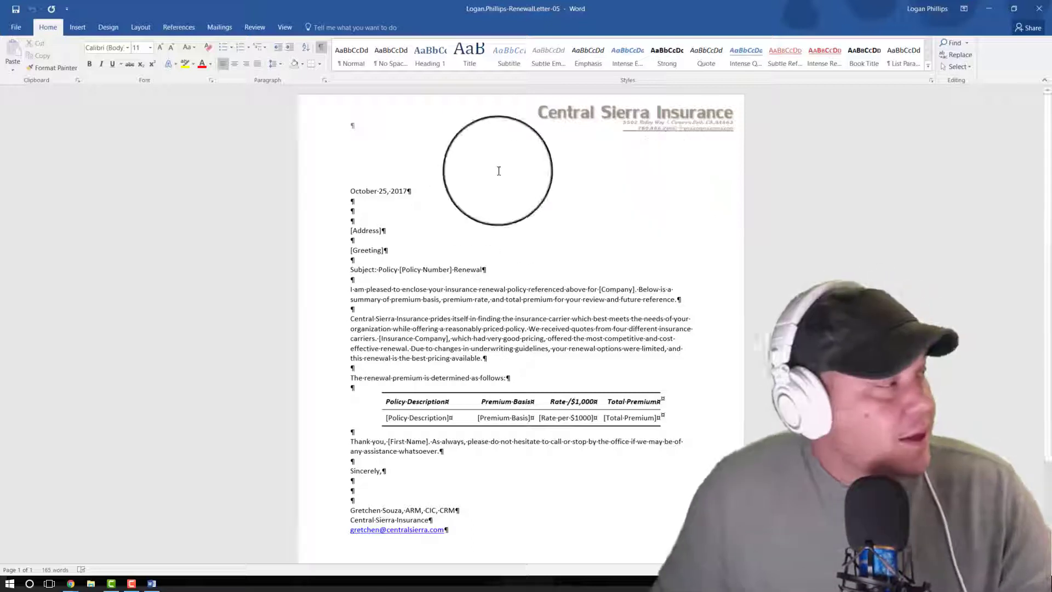
# Save a copy of the renewal letter to the Desktop under its existing file name.
pyautogui.click(16, 28)
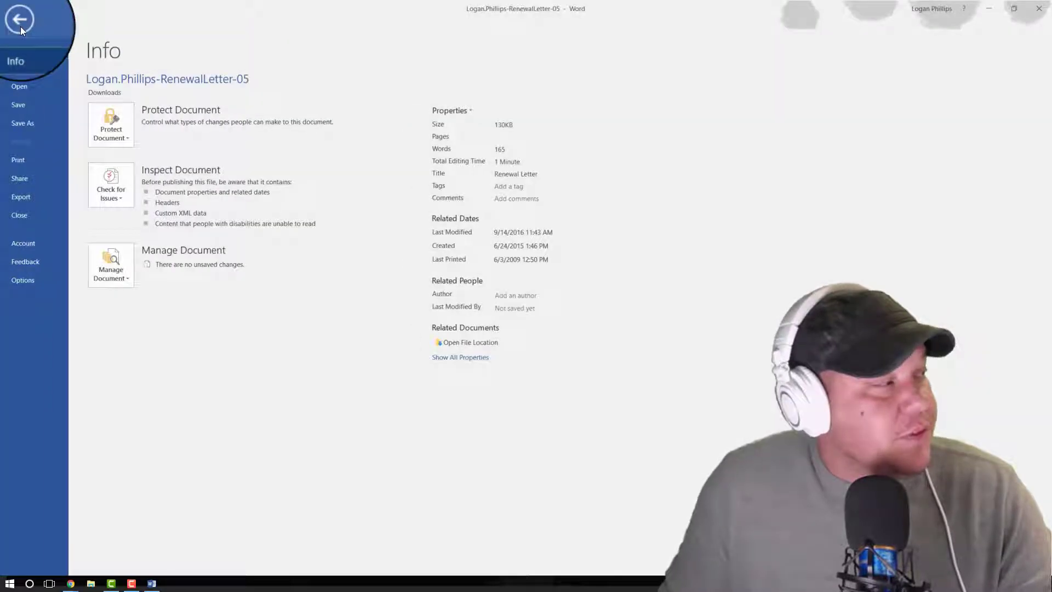
pyautogui.click(28, 122)
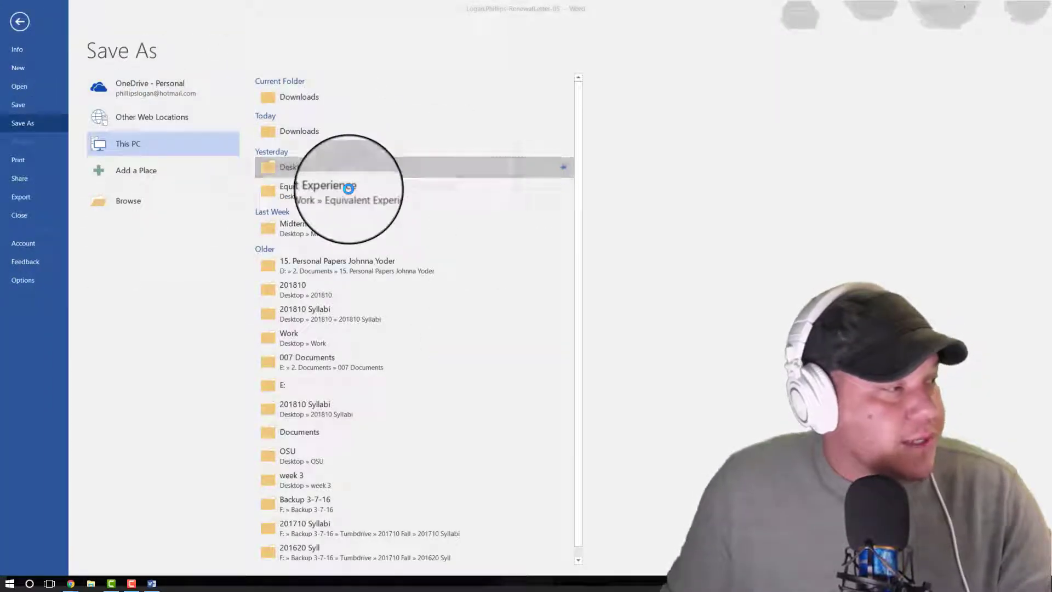
pyautogui.click(351, 167)
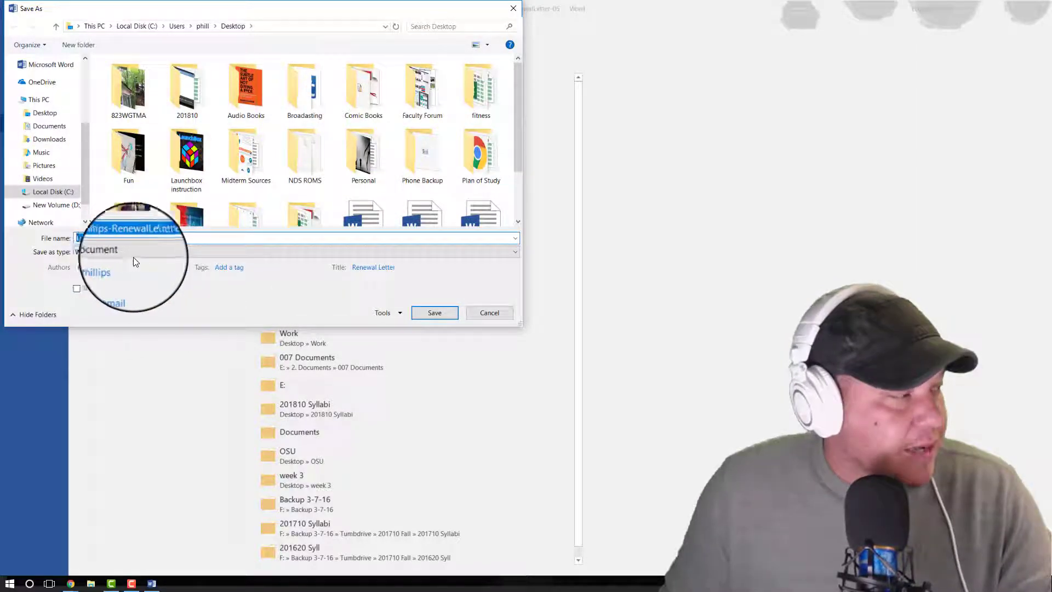
pyautogui.click(444, 315)
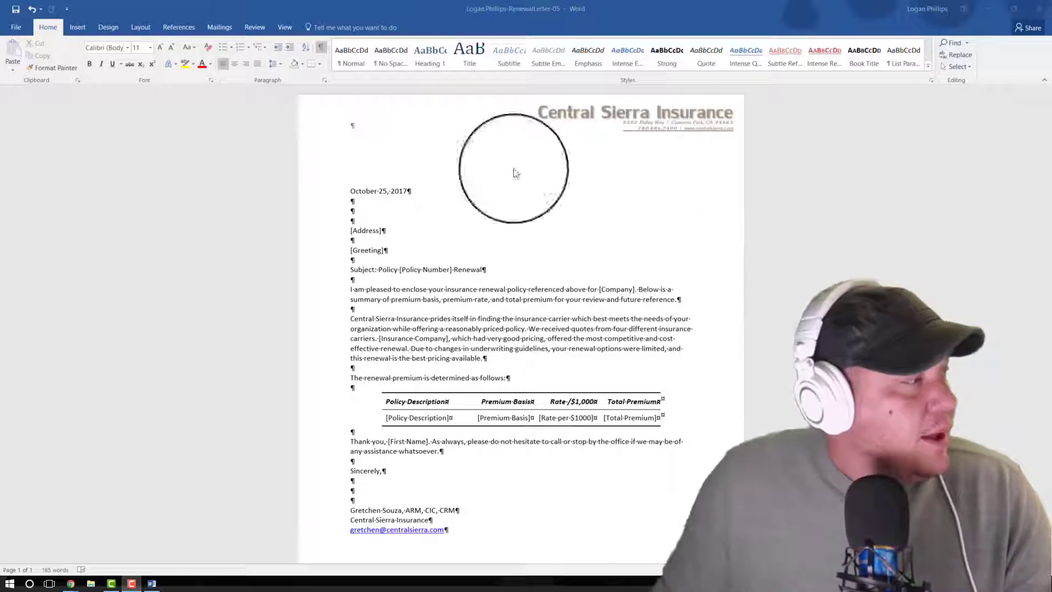
# Start a mail merge for the renewal letter with Letters as the document type.
pyautogui.click(190, 182)
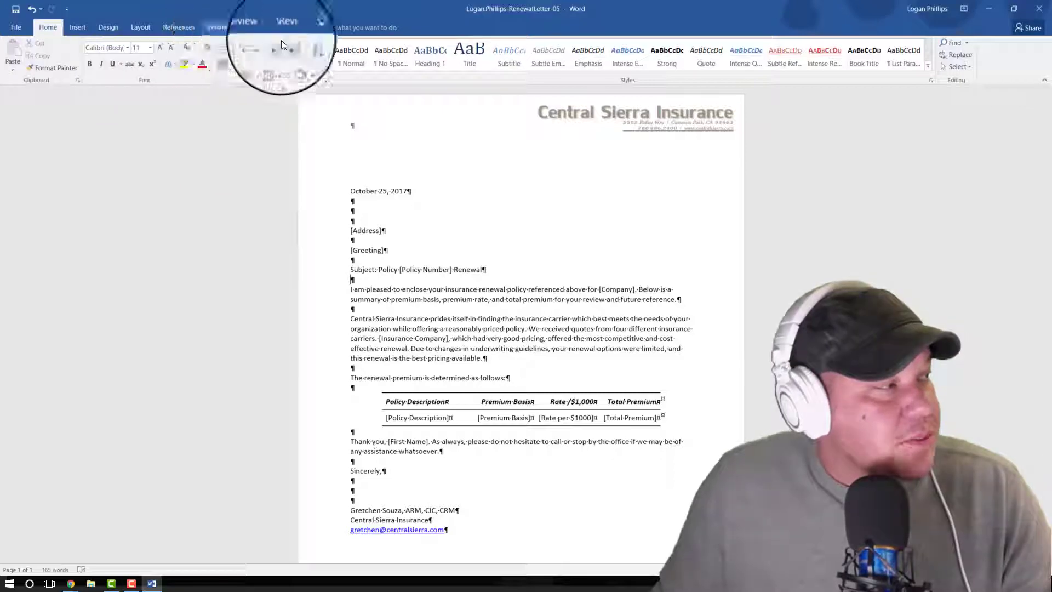
pyautogui.click(220, 28)
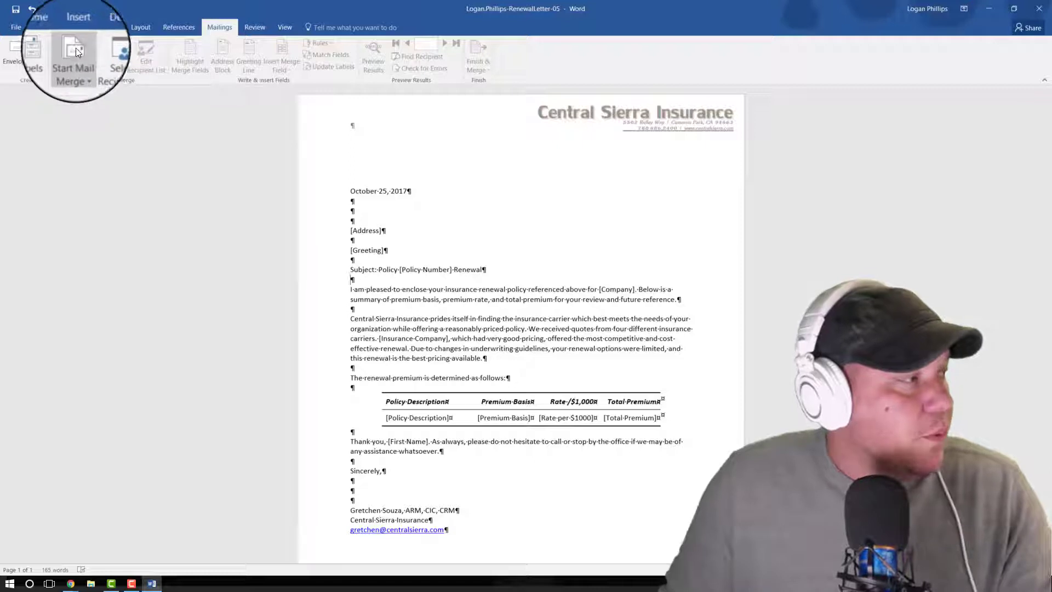
pyautogui.click(94, 60)
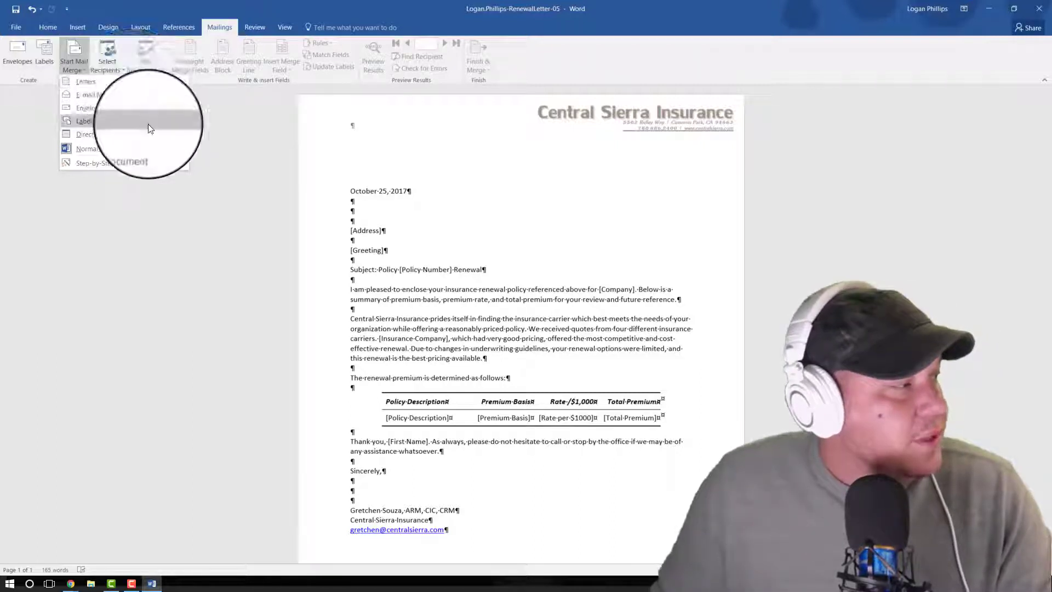
pyautogui.click(156, 86)
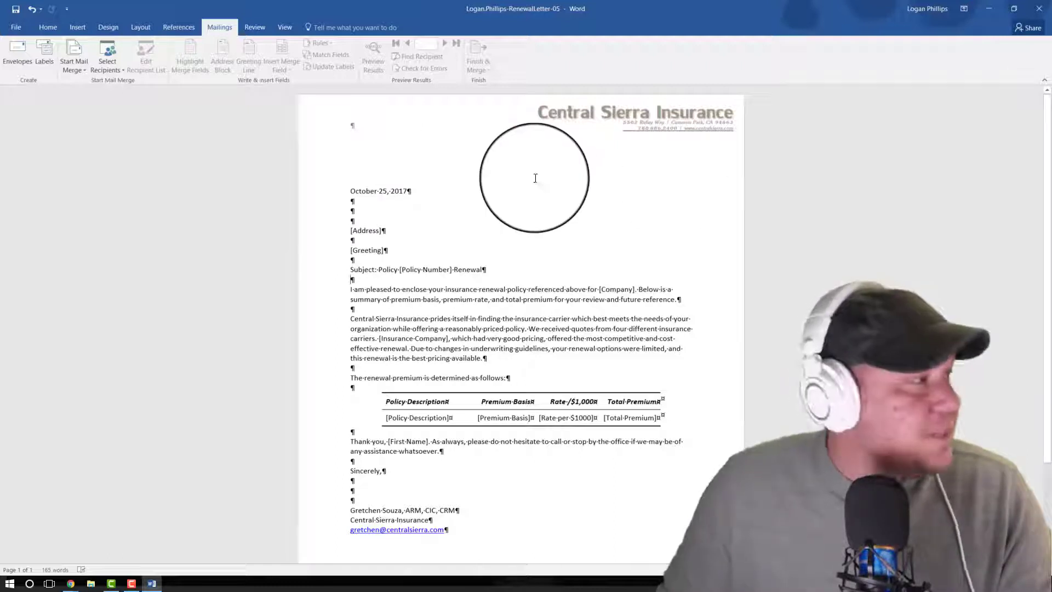
# Use the Renewals$ table of the SouzaRenewals-05 workbook in the desktop's WD2016-GuidedProject-5-3-resources folder as the existing recipient list.
pyautogui.click(111, 58)
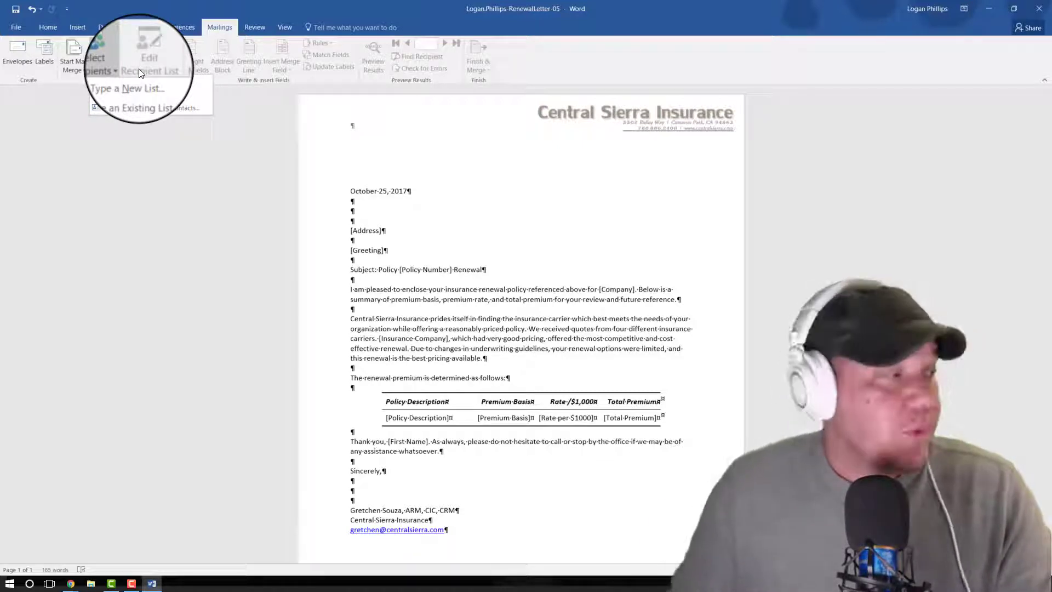
pyautogui.click(129, 97)
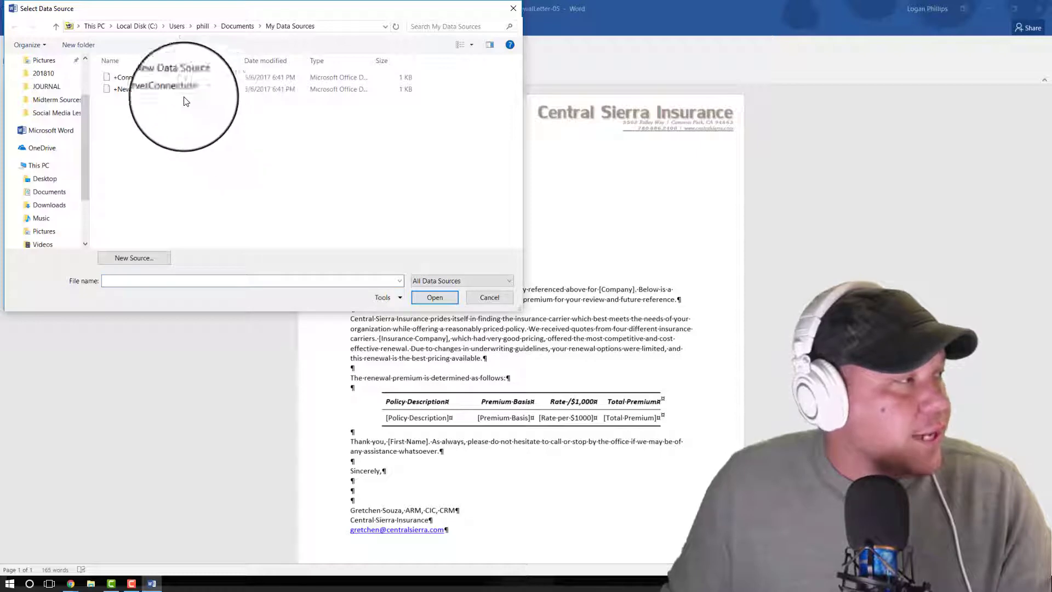
pyautogui.click(47, 179)
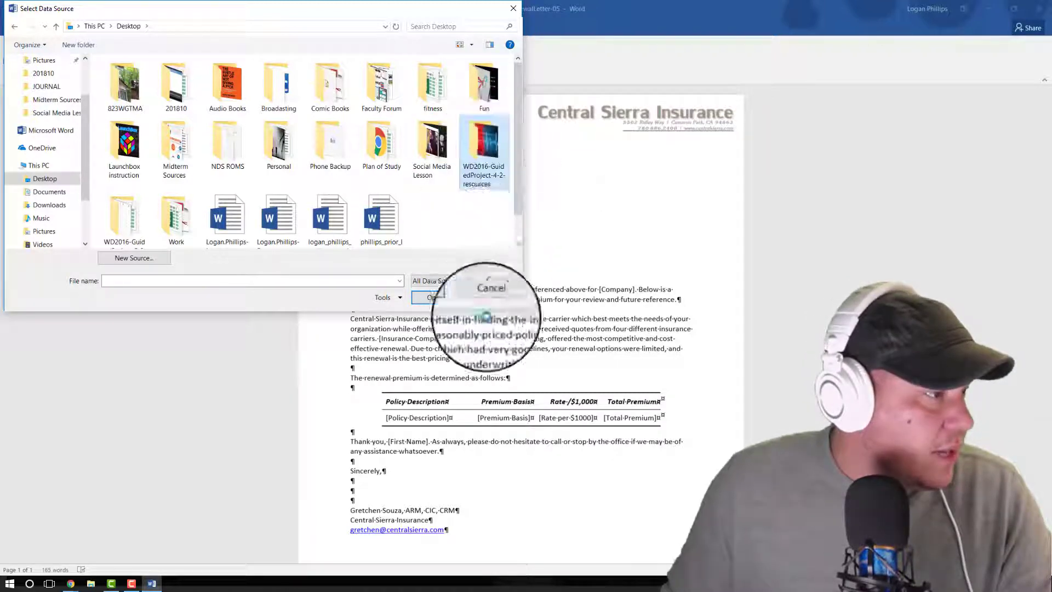
pyautogui.scroll(-1, 264, 217)
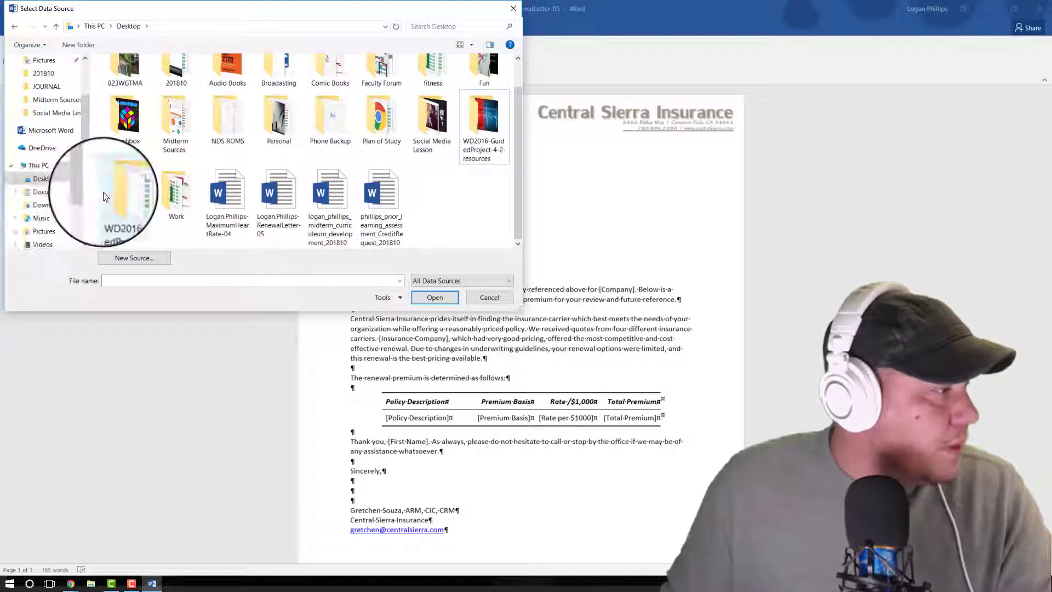
pyautogui.doubleClick(134, 223)
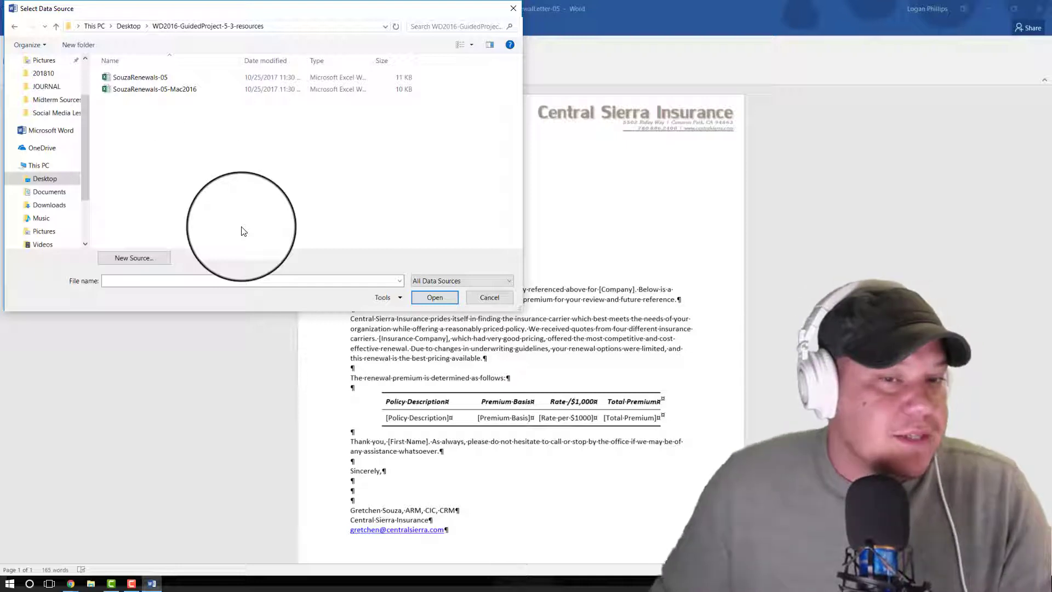
pyautogui.click(140, 78)
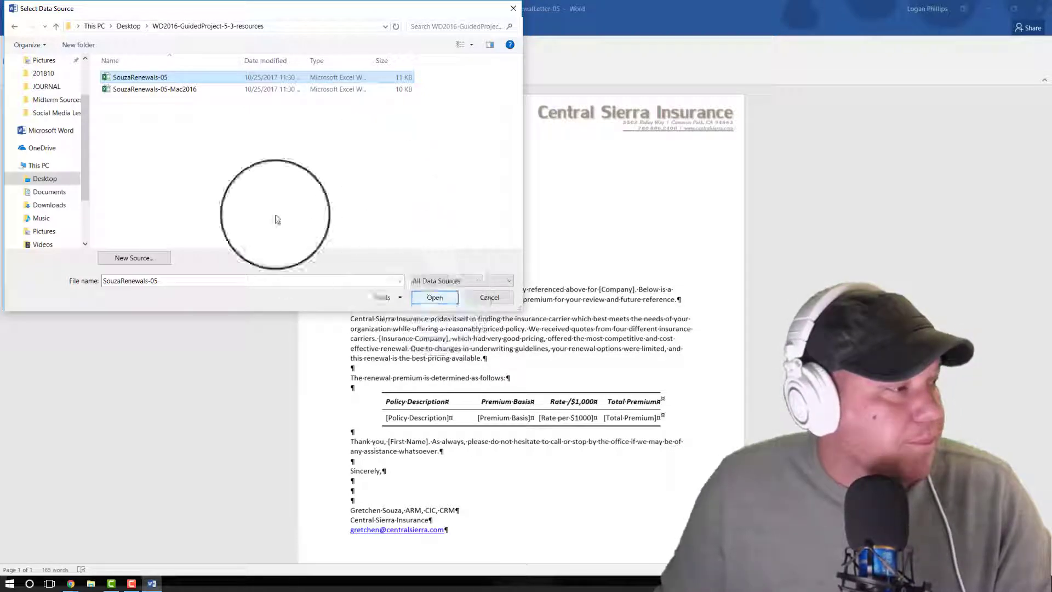
pyautogui.click(433, 299)
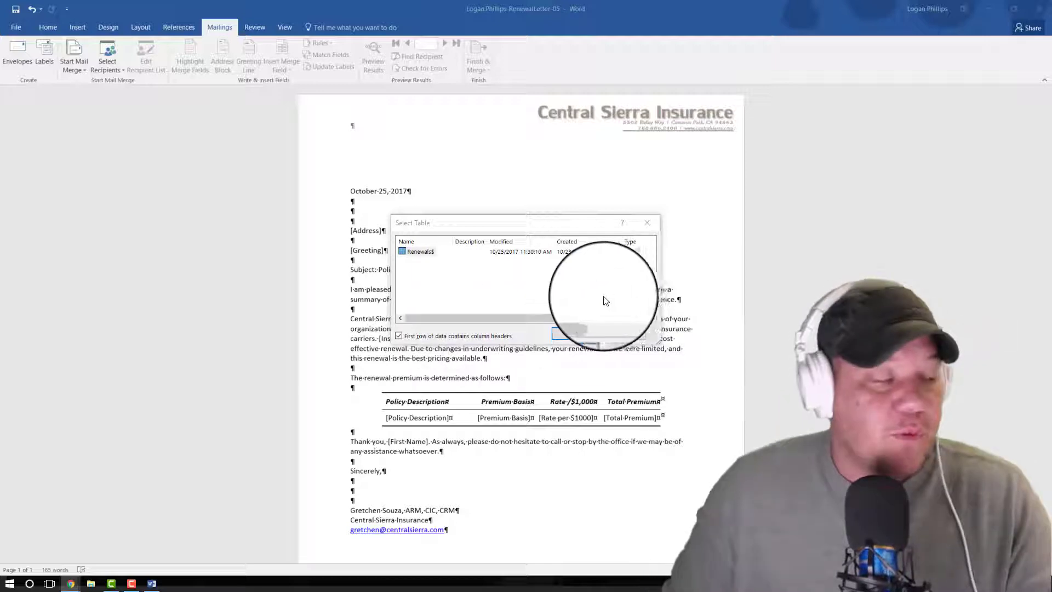
pyautogui.click(579, 338)
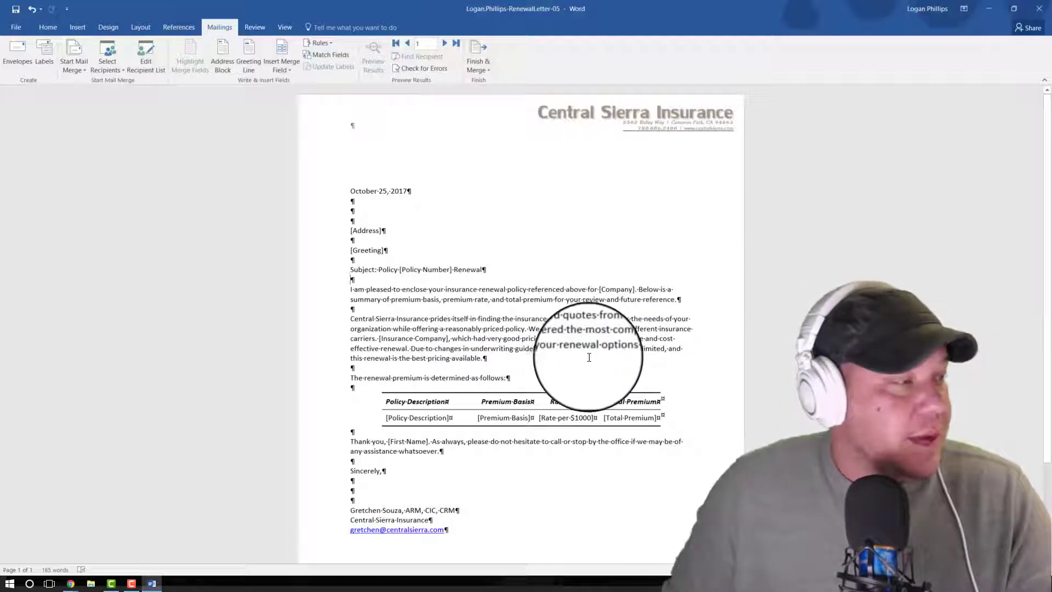
# Edit the mail merge recipient list and sort the recipients by last name in ascending order.
pyautogui.hotkey('alt', 'Tab')
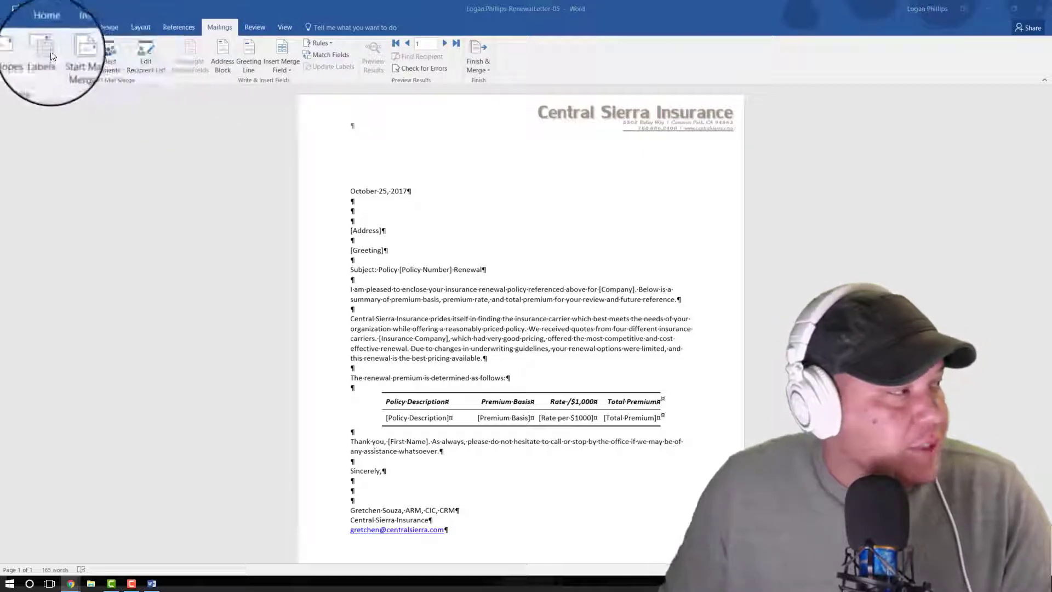
pyautogui.click(145, 64)
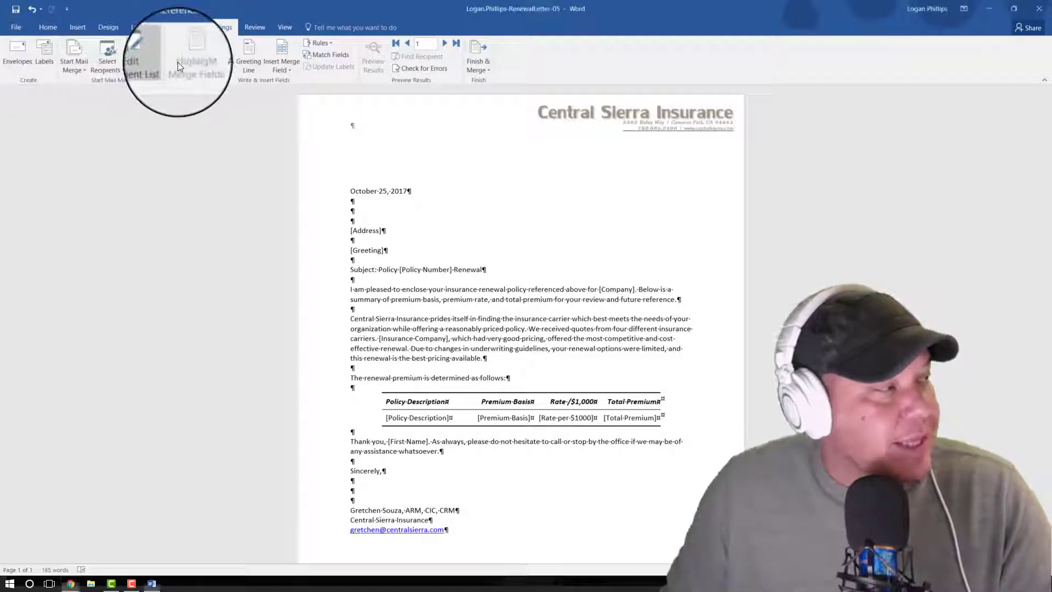
pyautogui.click(145, 65)
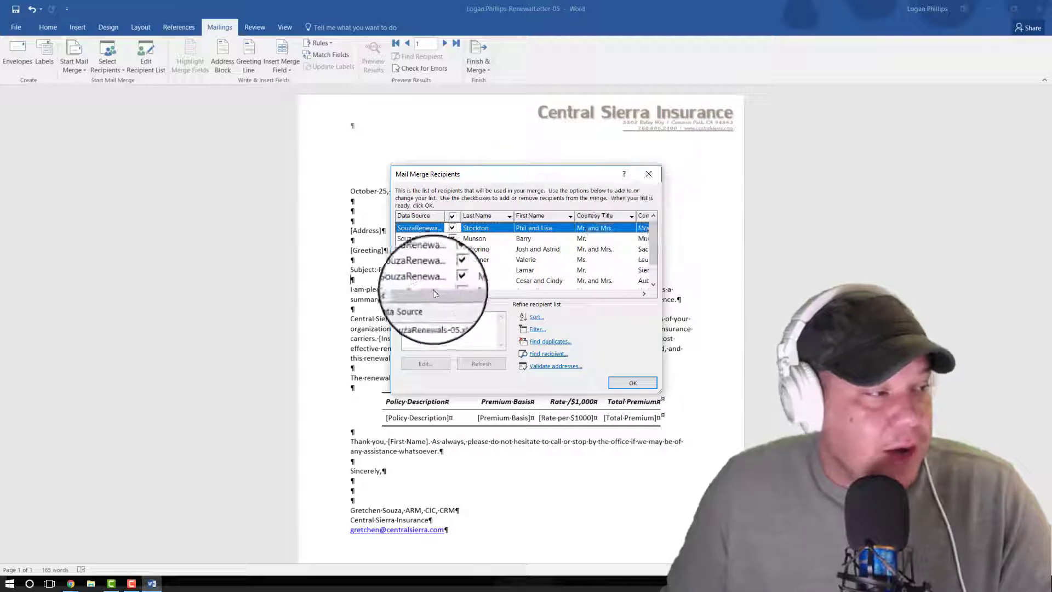
pyautogui.moveTo(433, 294)
pyautogui.mouseDown()
pyautogui.moveTo(570, 295)
pyautogui.moveTo(433, 295)
pyautogui.mouseUp()
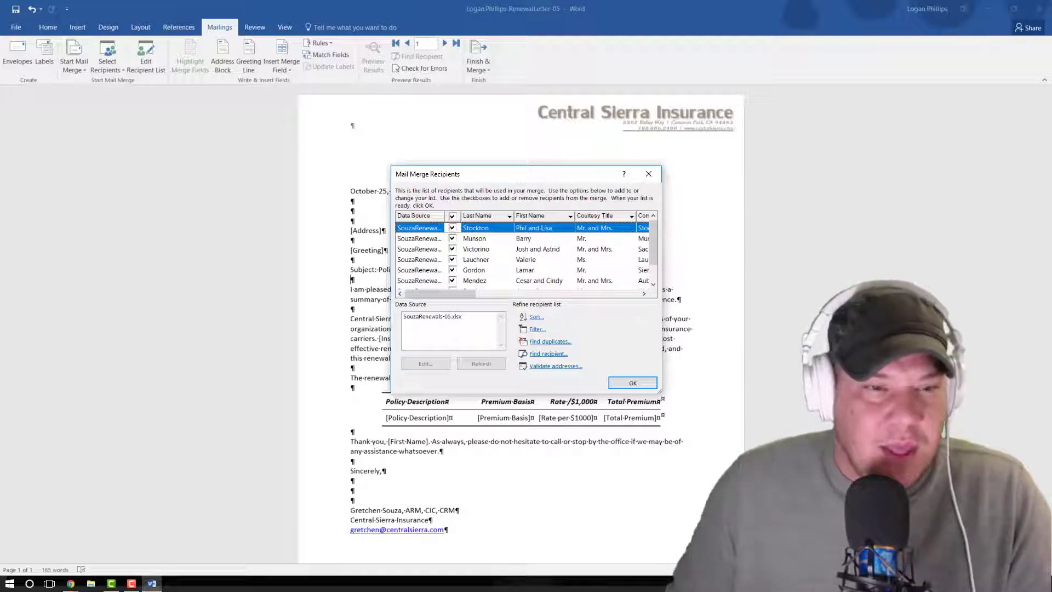
pyautogui.hotkey('alt', 'Tab')
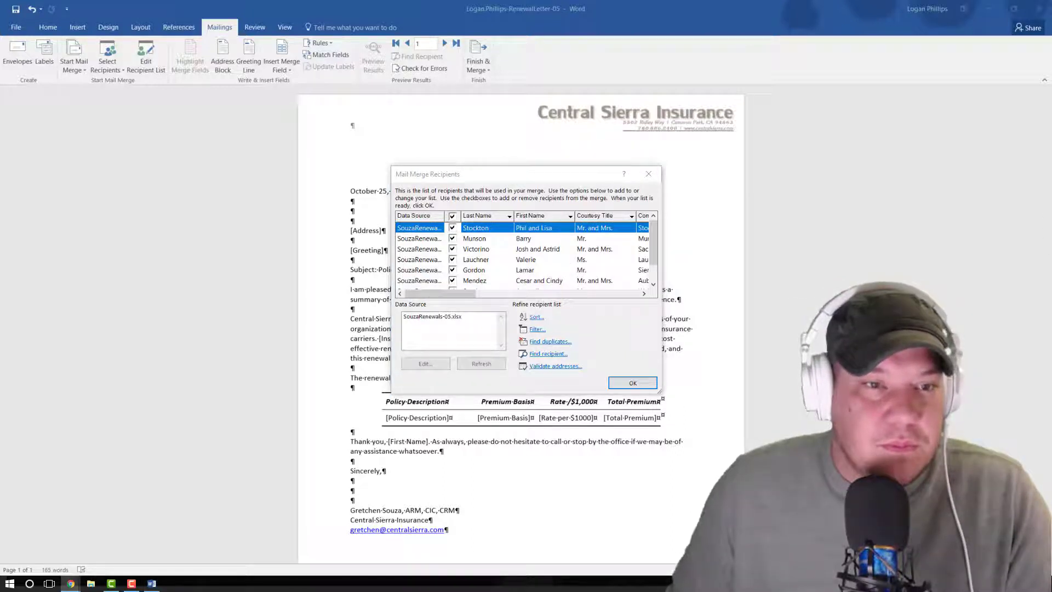
pyautogui.click(508, 216)
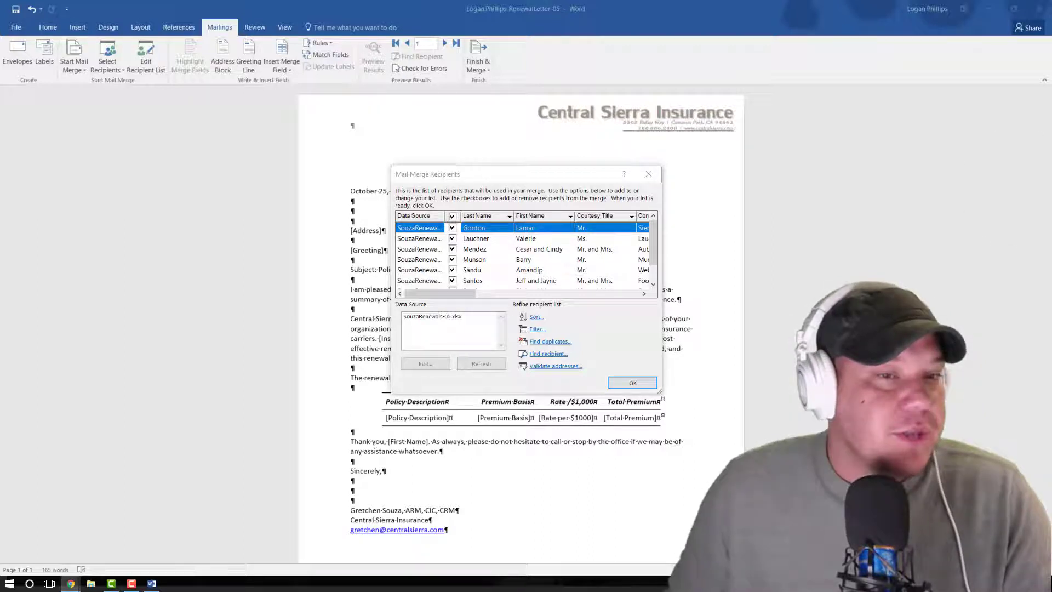
# Exclude the last four recipients of the sorted list from the merge and accept the recipient list.
pyautogui.scroll(-1, 427, 242)
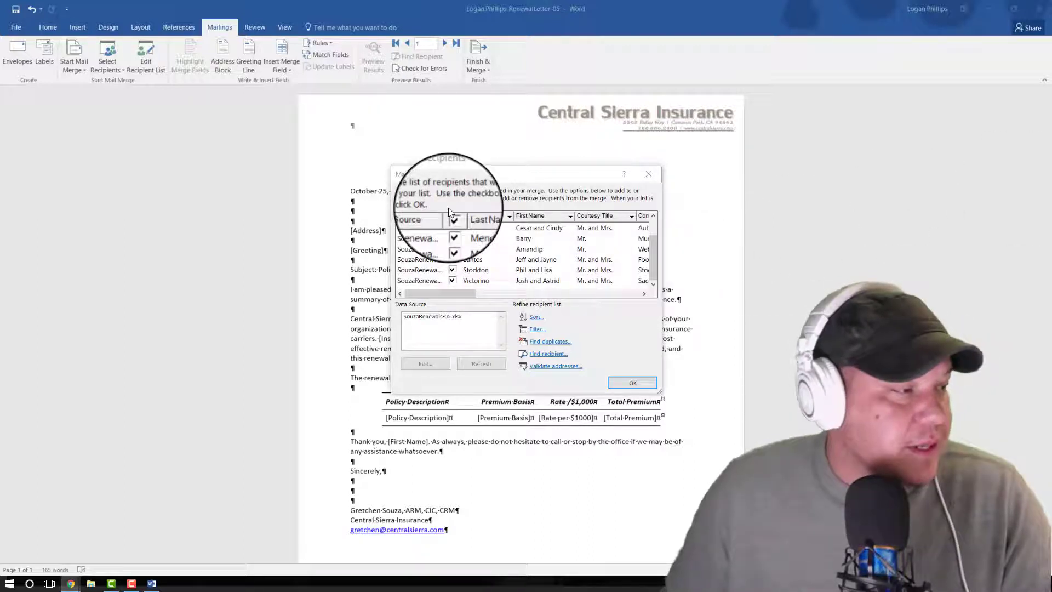
pyautogui.click(452, 280)
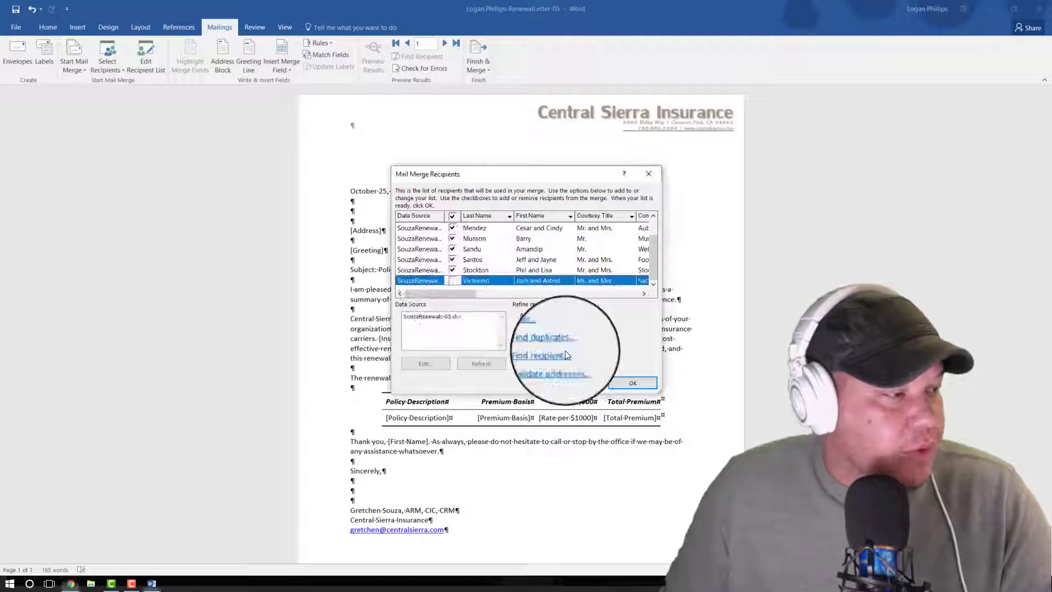
pyautogui.click(453, 270)
pyautogui.click(452, 259)
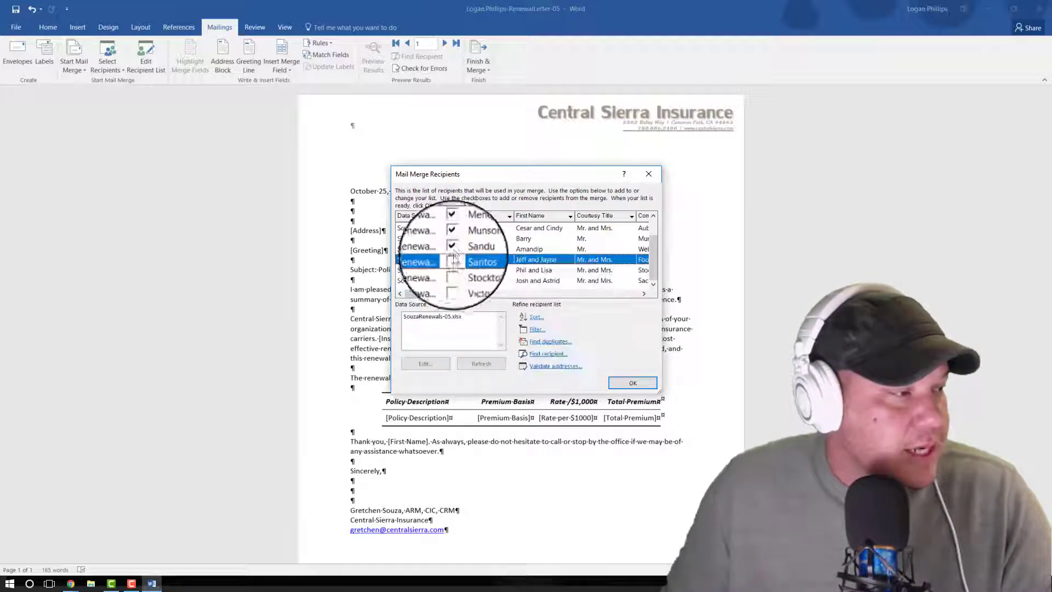
pyautogui.click(453, 248)
pyautogui.scroll(1, 454, 241)
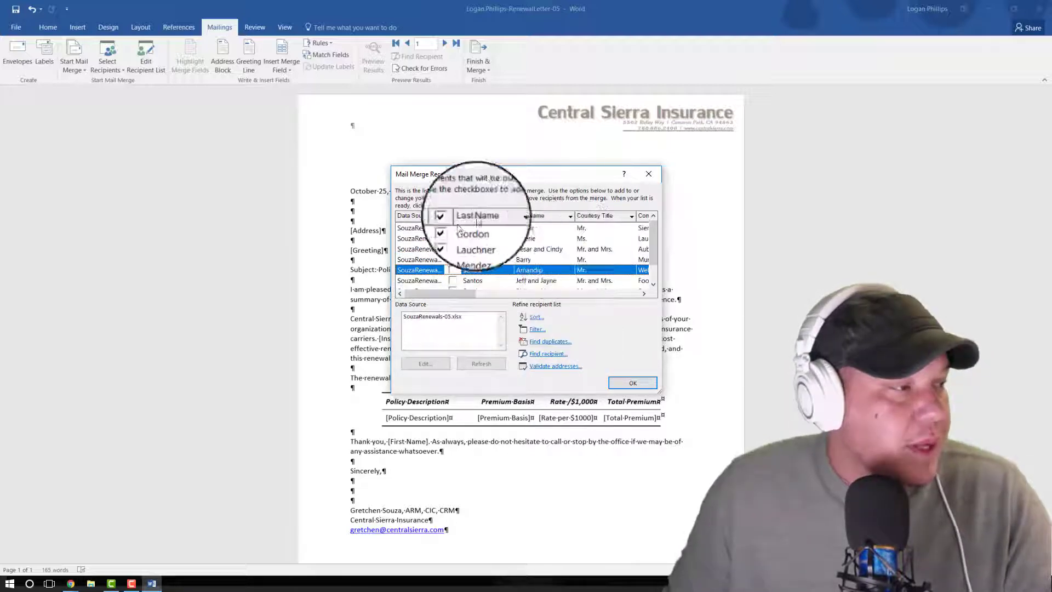
pyautogui.scroll(-1, 461, 241)
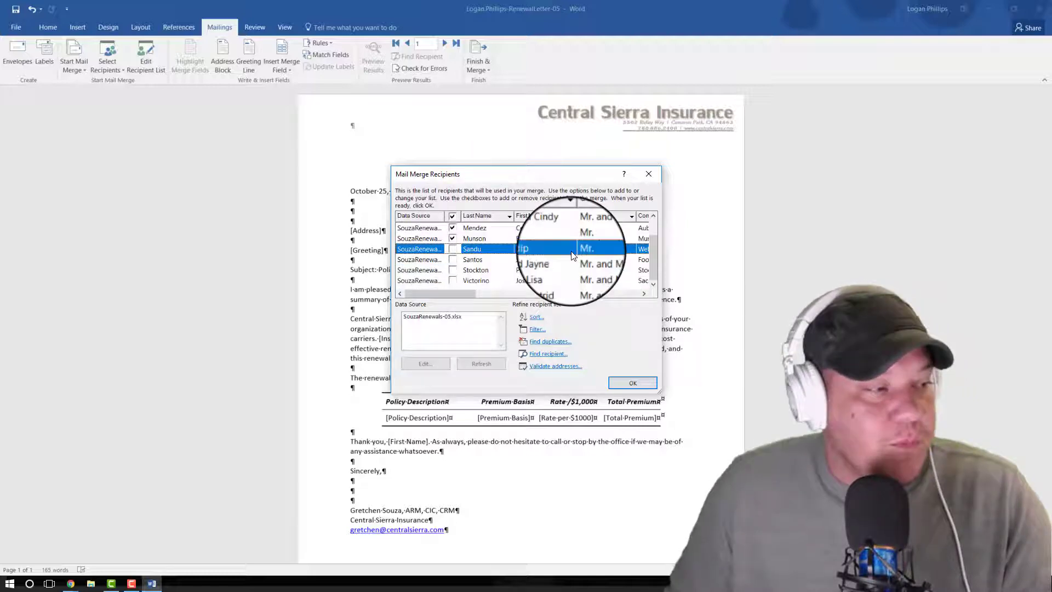
pyautogui.scroll(1, 510, 256)
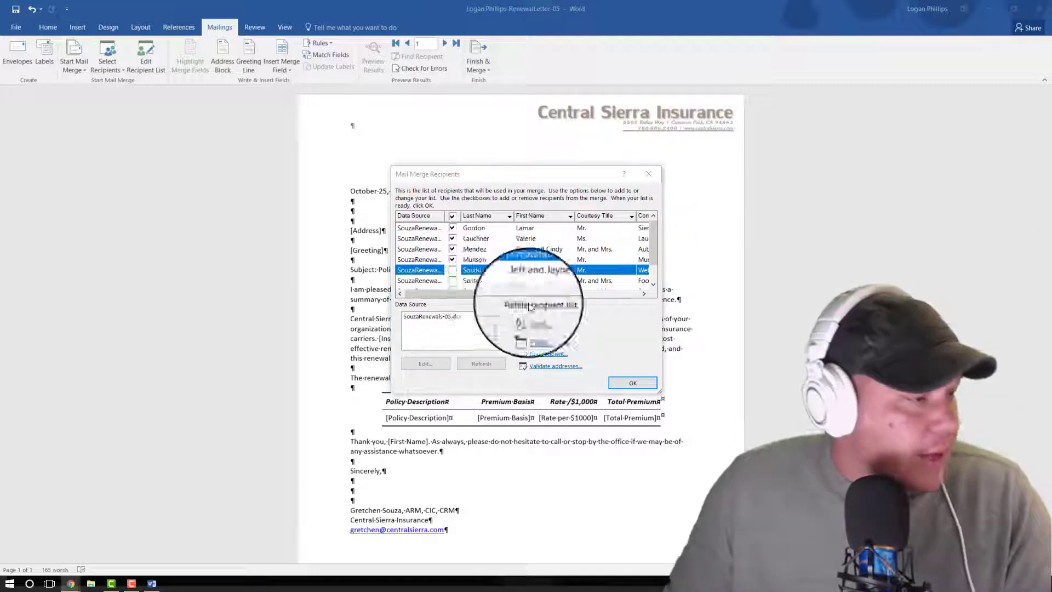
pyautogui.click(634, 383)
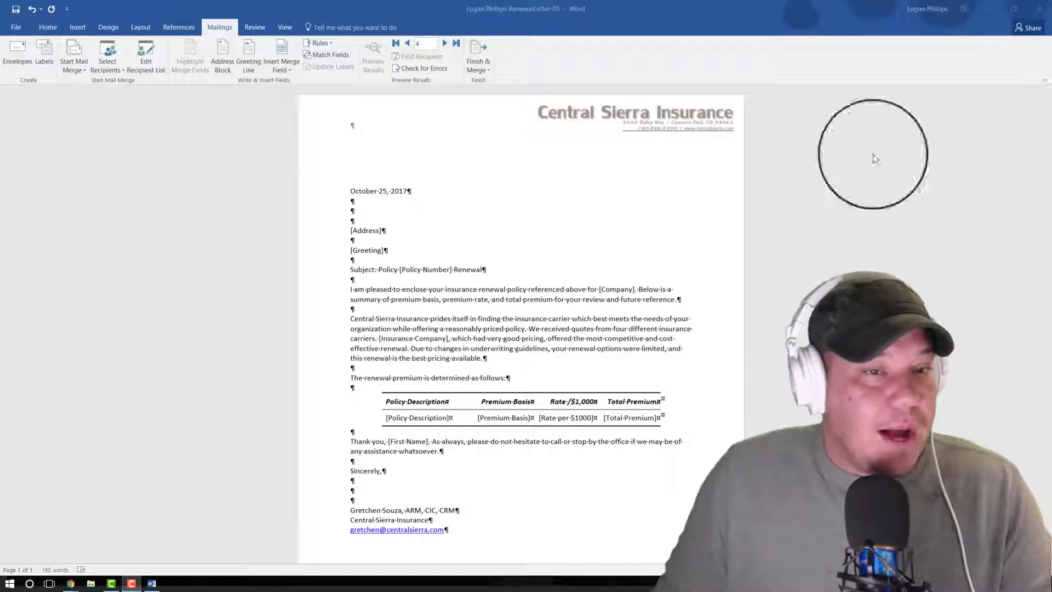
# Remove the [Address] placeholder below the date and open the address block settings in its place.
pyautogui.click(54, 27)
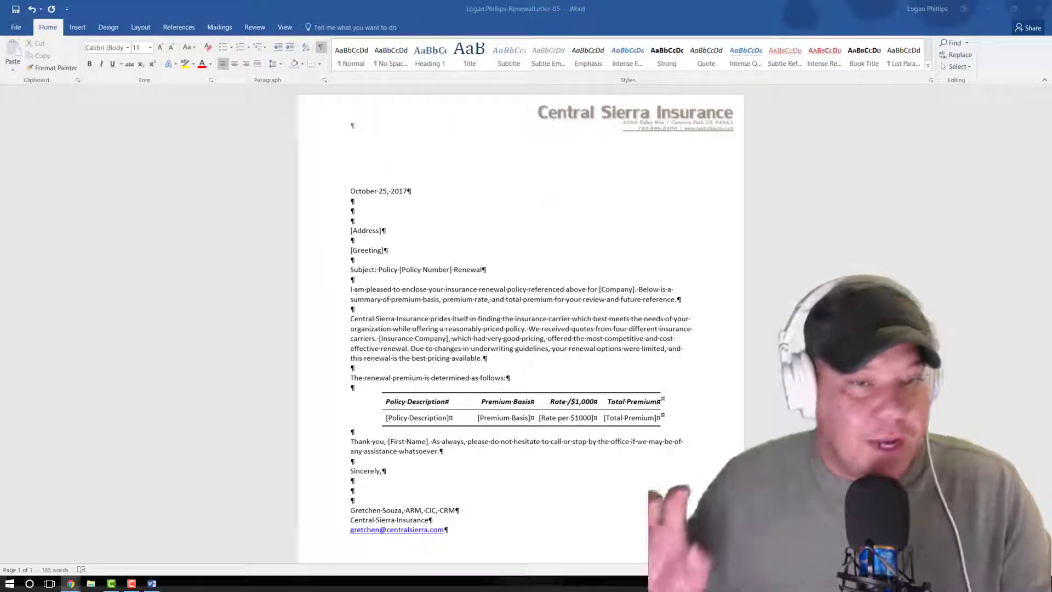
pyautogui.click(576, 223)
pyautogui.scroll(-1, 493, 221)
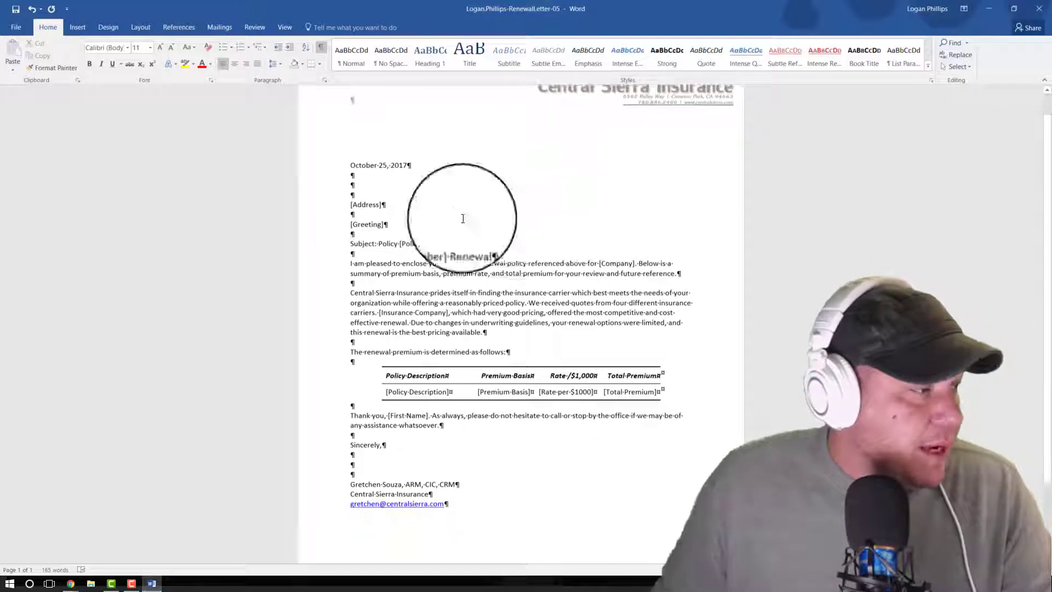
pyautogui.moveTo(353, 205); pyautogui.dragTo(350, 206)
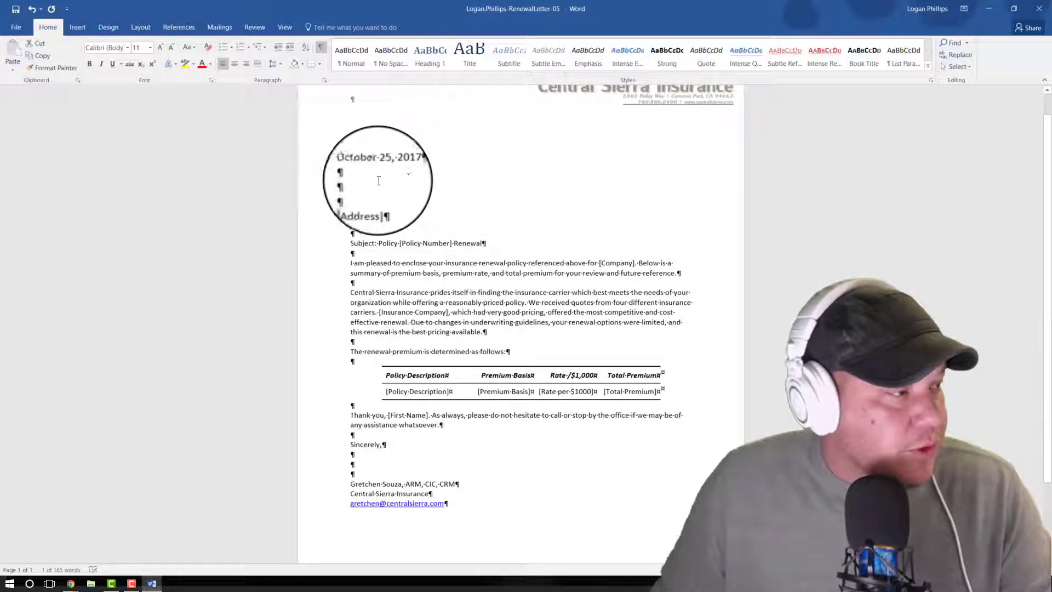
pyautogui.click(375, 193)
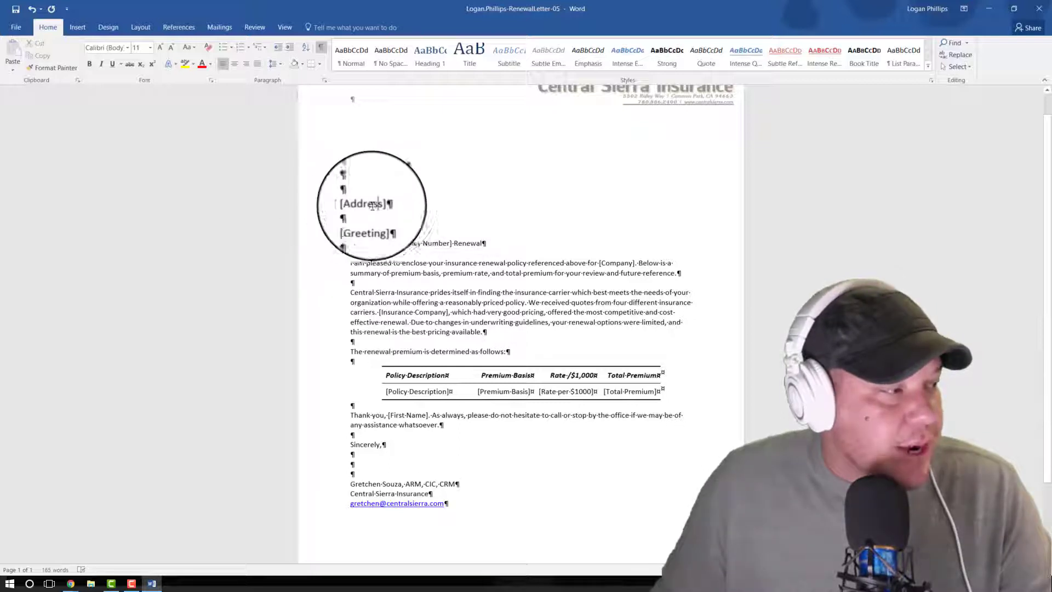
pyautogui.click(352, 207)
pyautogui.doubleClick(366, 204)
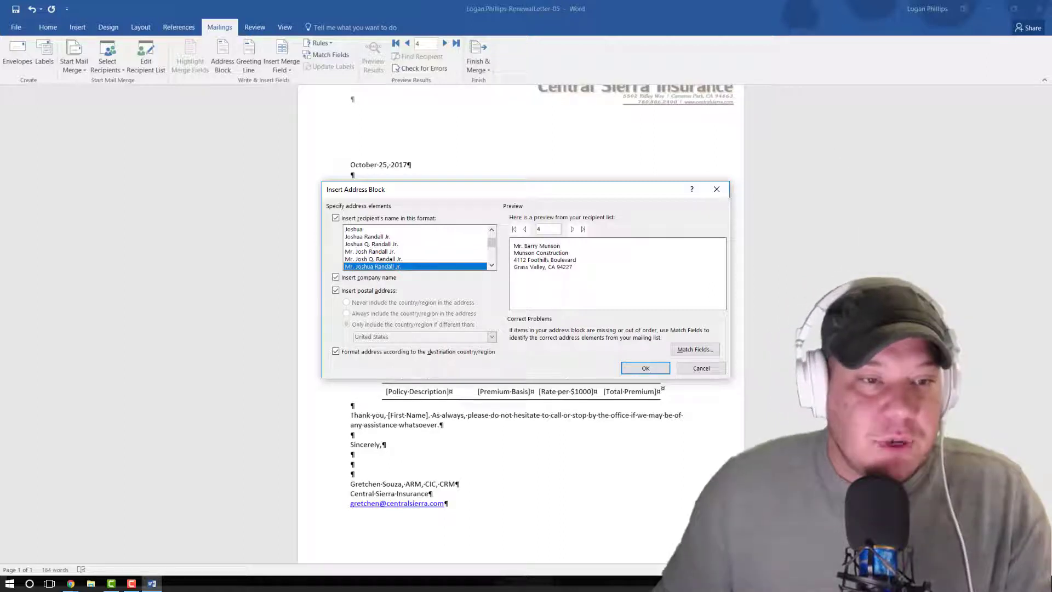
# Preview the recipients' addresses and insert the address block with courtesy title, full name and suffix, company name and postal address.
pyautogui.hotkey('alt', 'Tab')
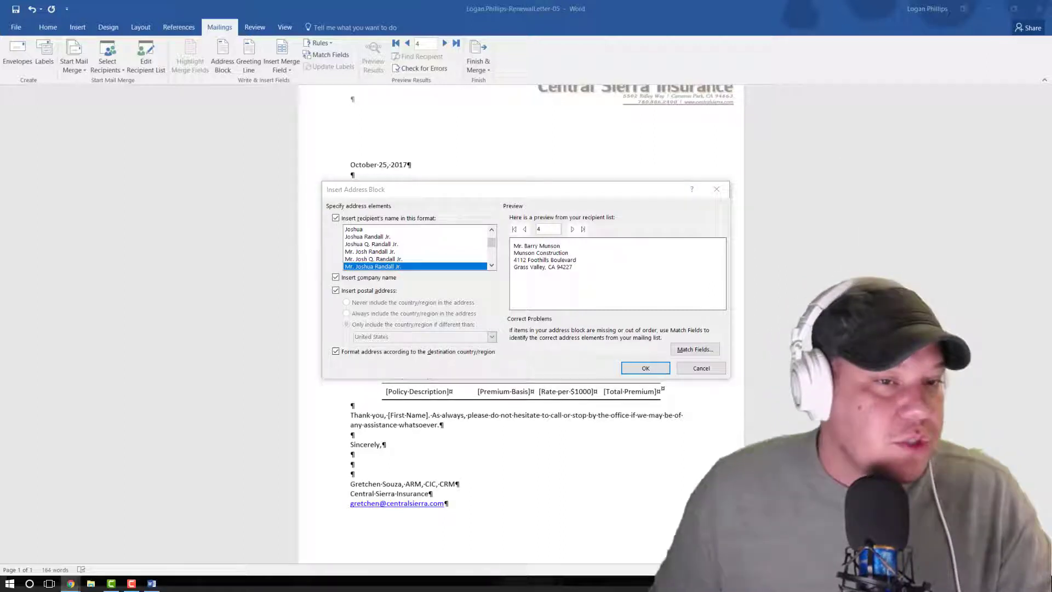
pyautogui.click(357, 268)
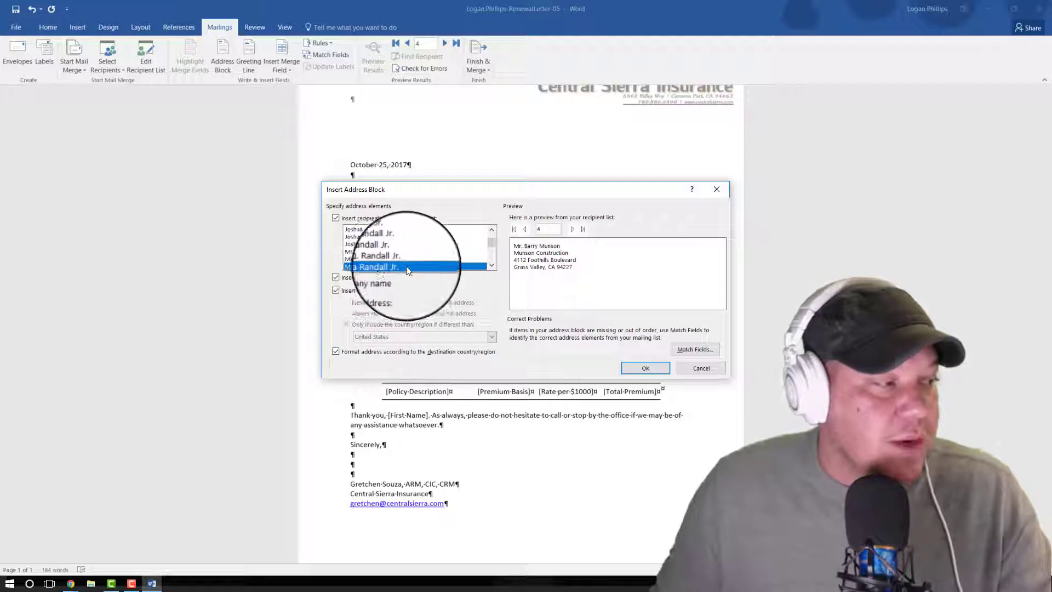
pyautogui.hotkey('alt', 'Tab')
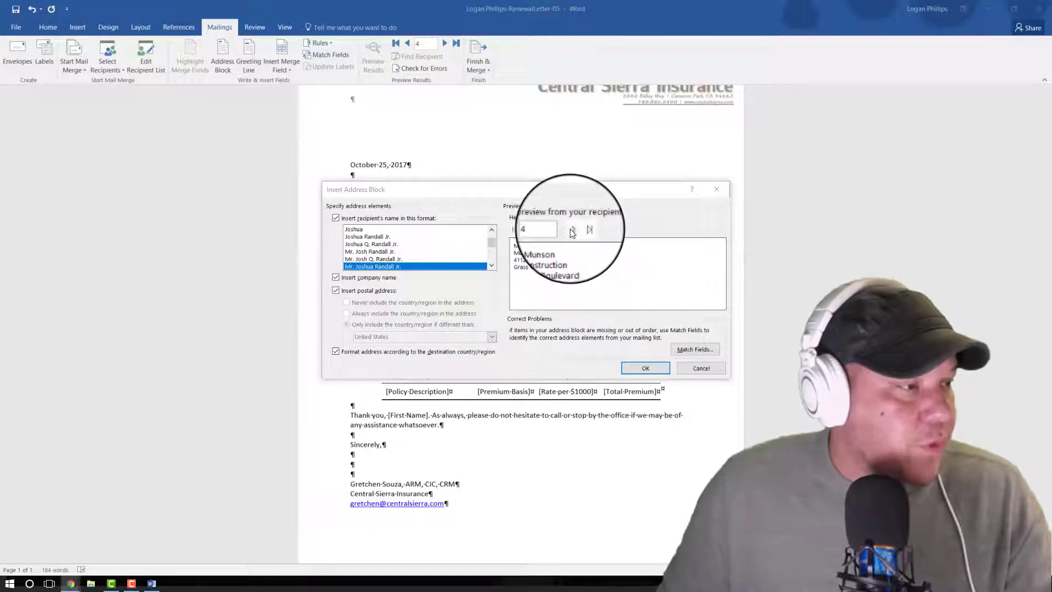
pyautogui.click(525, 229)
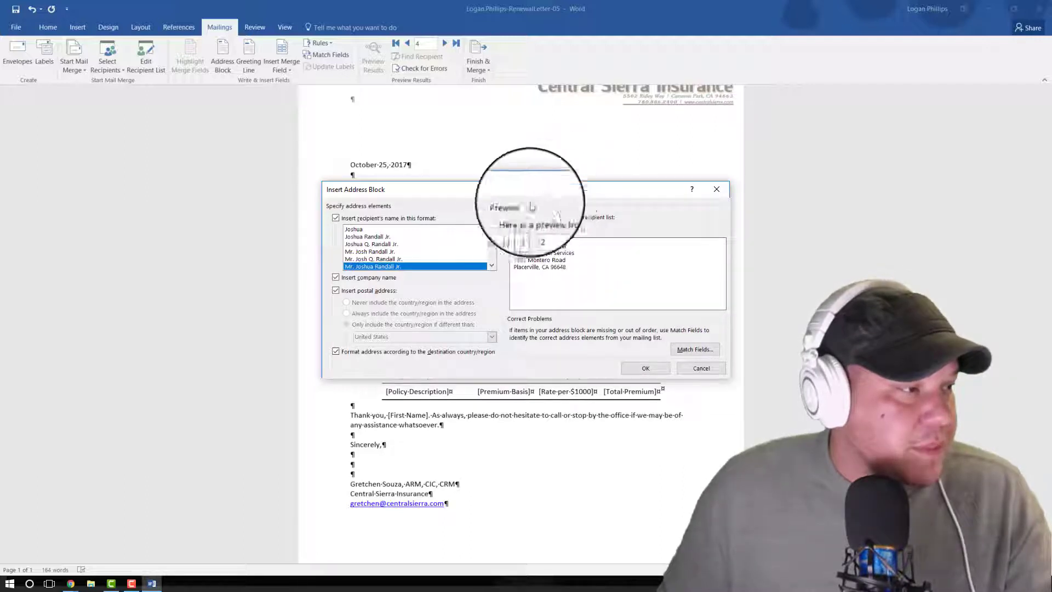
pyautogui.click(522, 230)
pyautogui.click(522, 229)
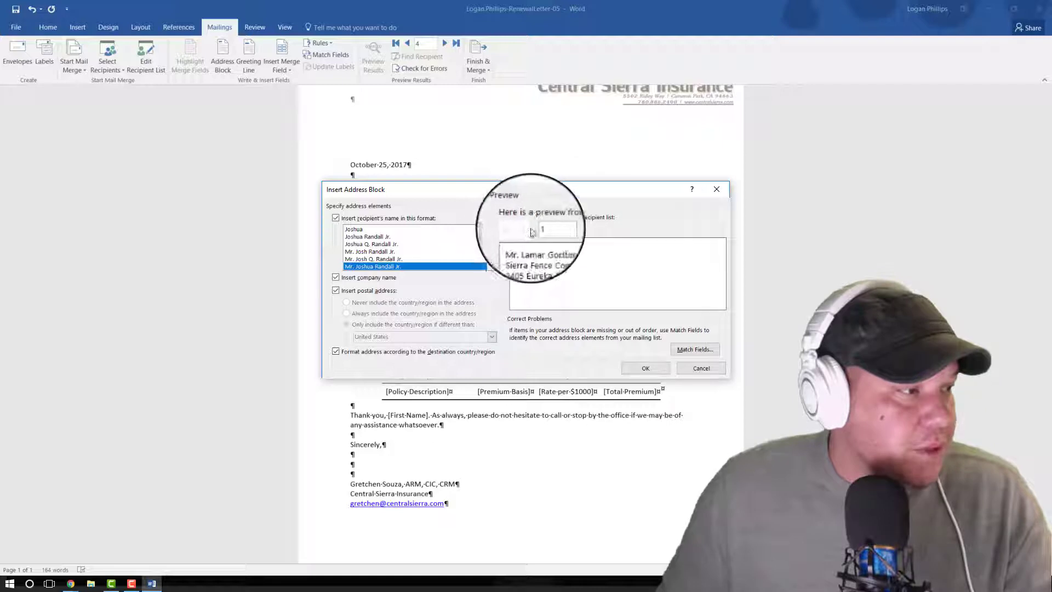
pyautogui.click(580, 230)
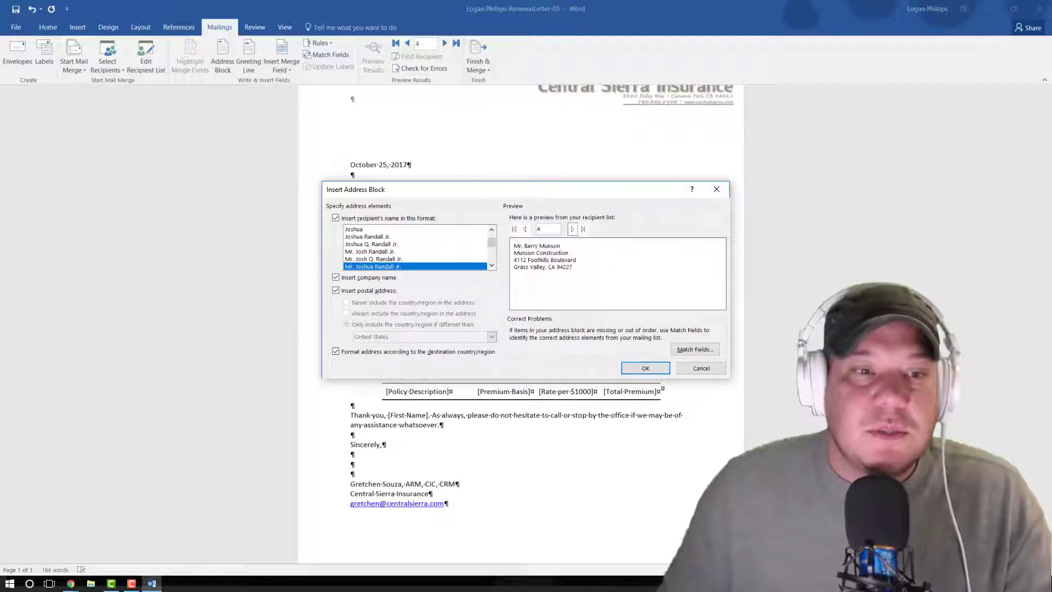
pyautogui.hotkey('alt', 'Tab')
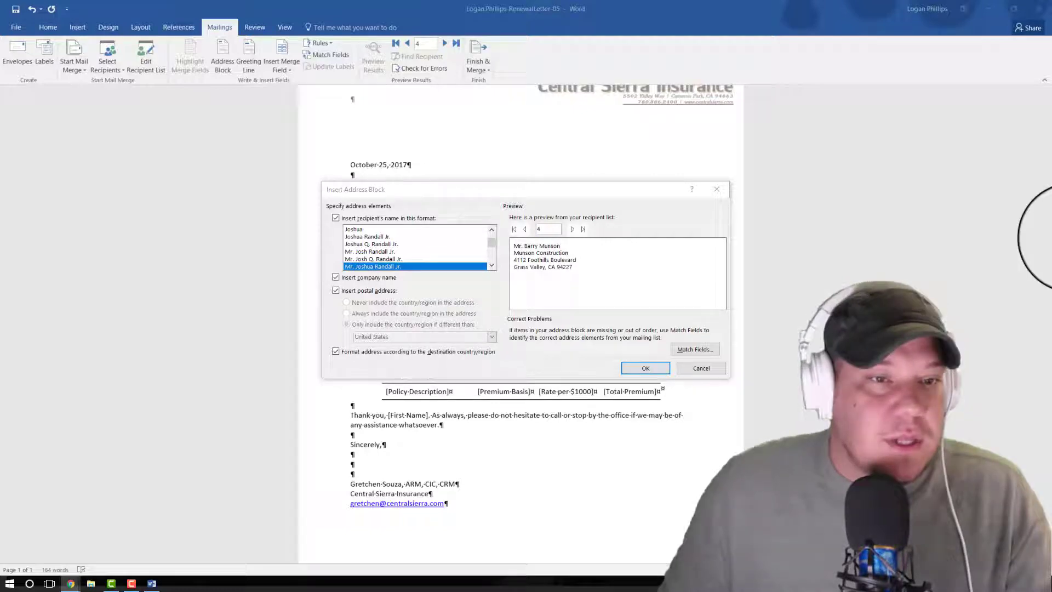
pyautogui.click(662, 373)
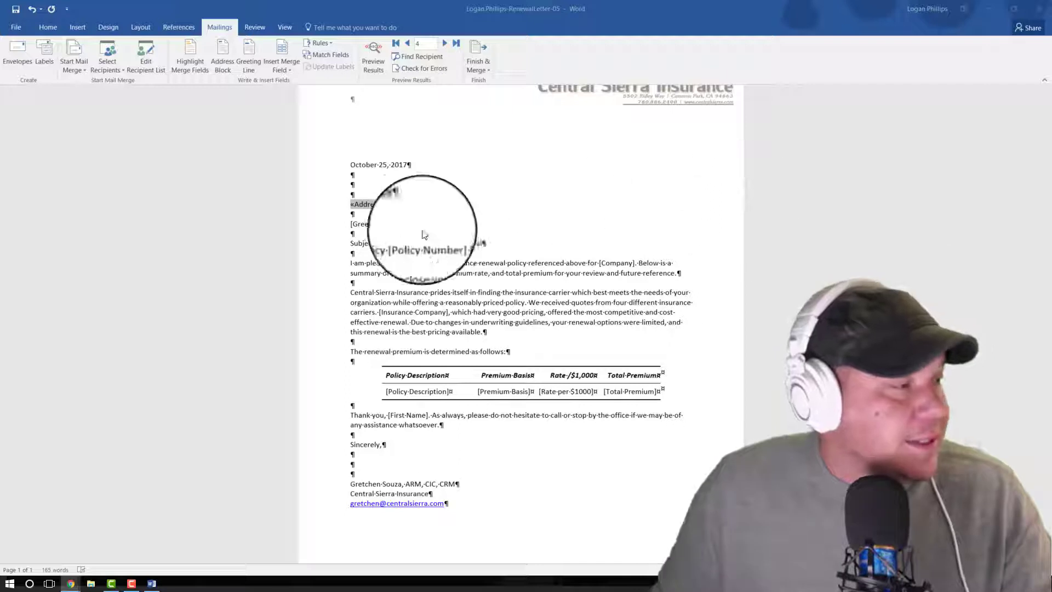
# Remove the [Greeting] placeholder below the address block and open the greeting line settings in its place.
pyautogui.moveTo(384, 225); pyautogui.dragTo(349, 226)
pyautogui.click(384, 224)
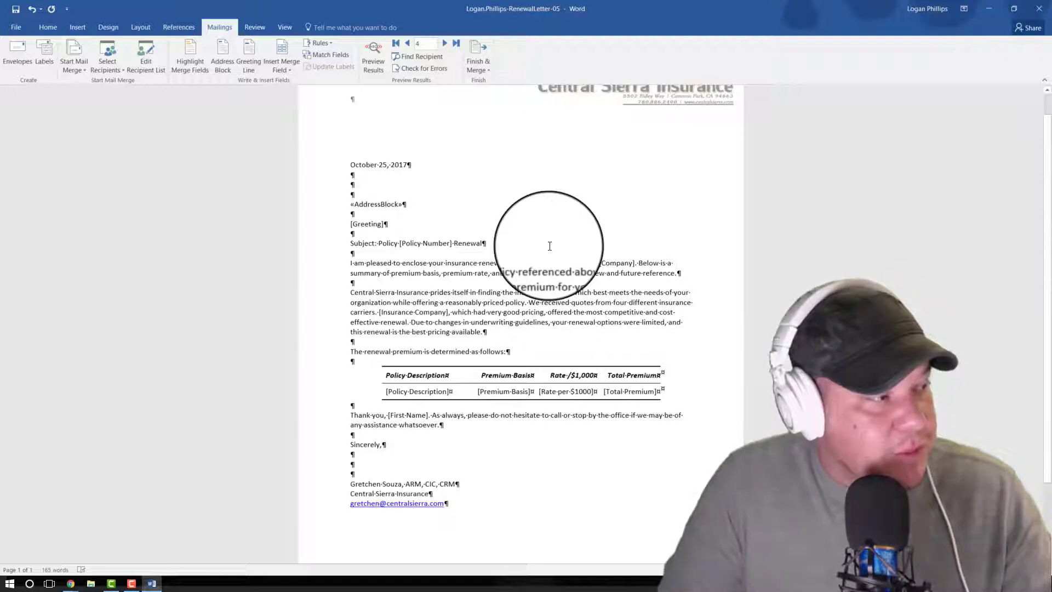
pyautogui.press('BackSpace')
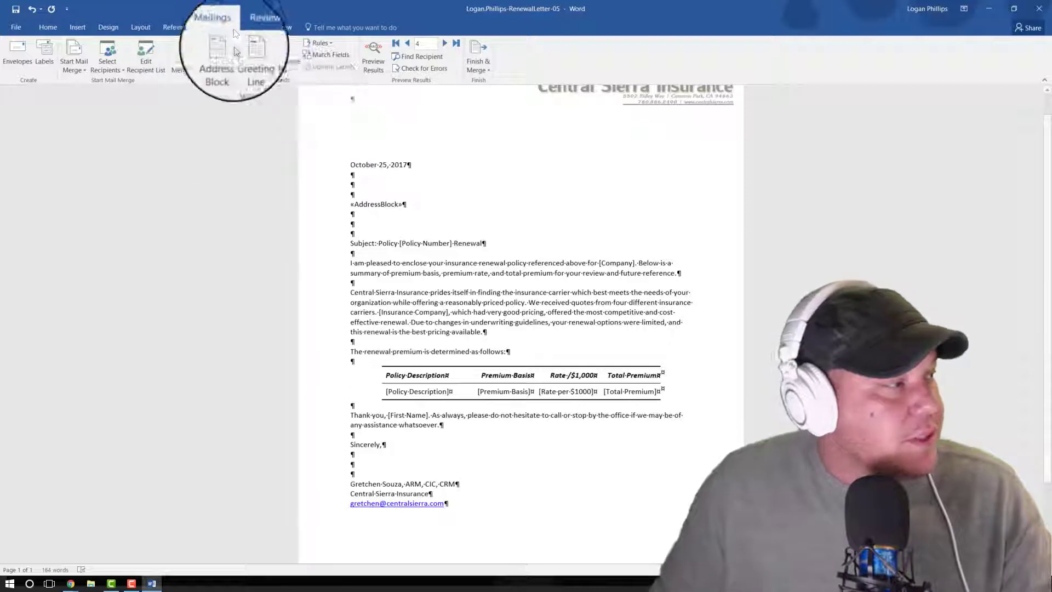
pyautogui.click(250, 55)
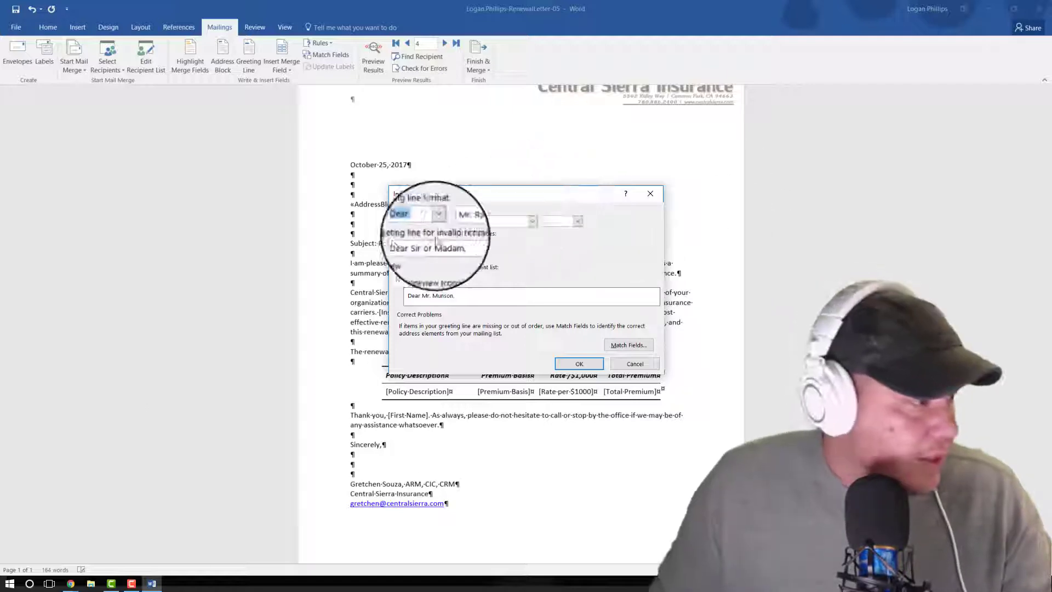
# Insert a greeting line with Dear, the "Mr. and Mrs." plus last name format and a colon, previewing it for other recipients.
pyautogui.click(532, 221)
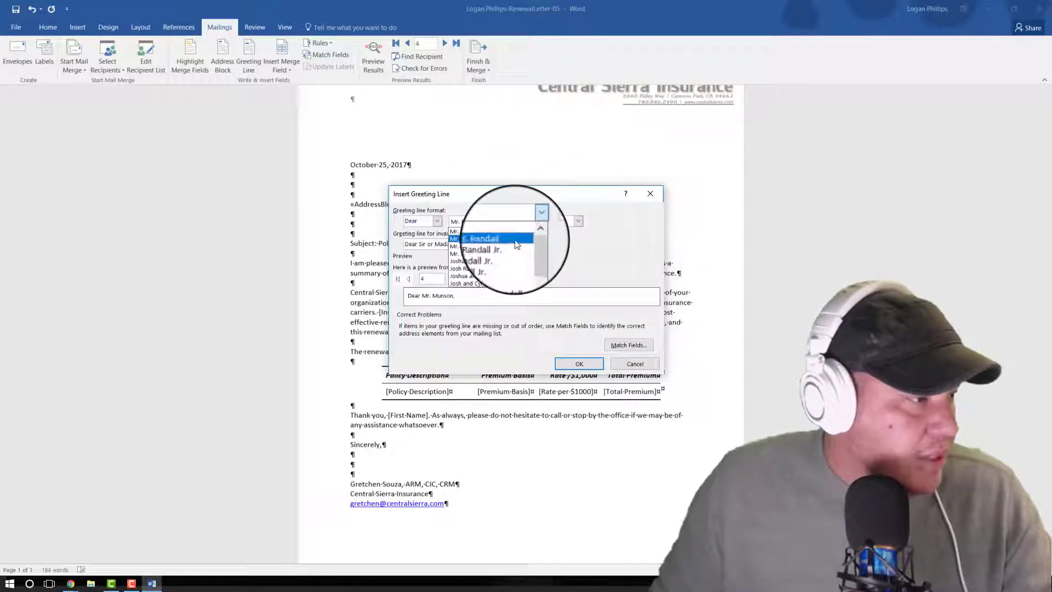
pyautogui.click(477, 239)
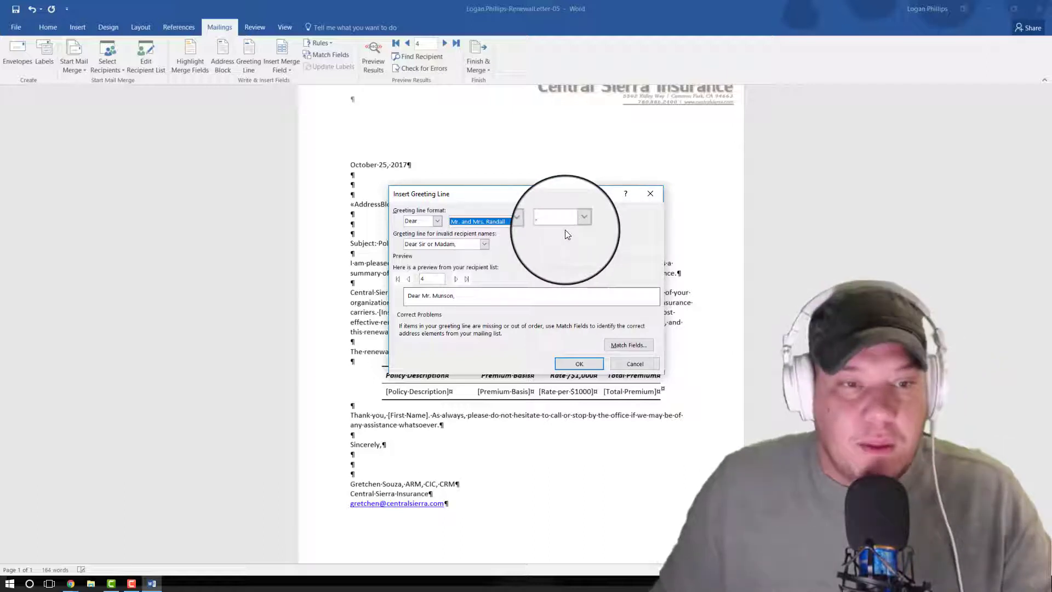
pyautogui.click(577, 221)
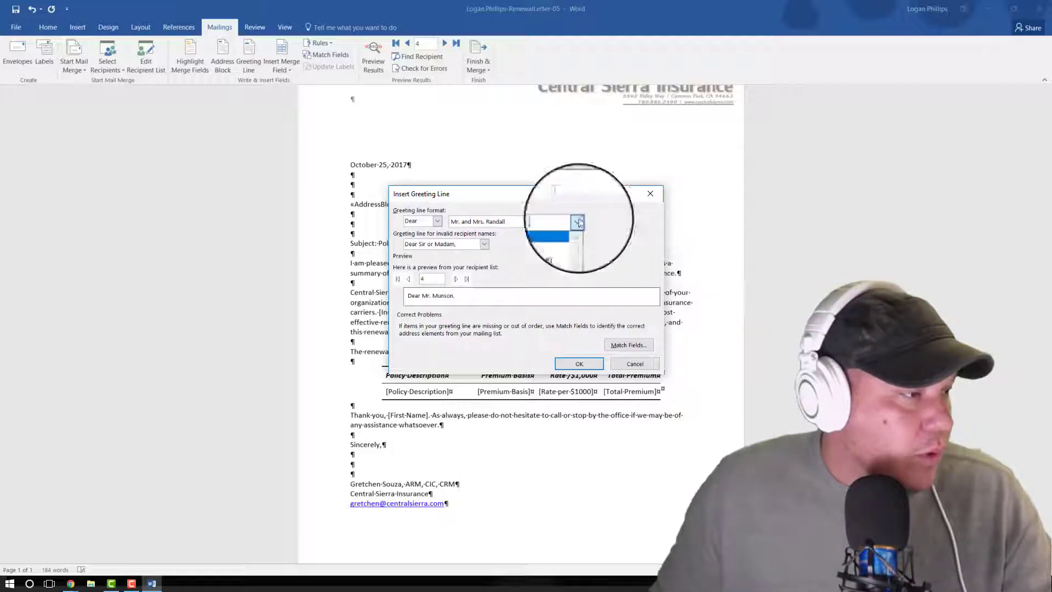
pyautogui.click(562, 236)
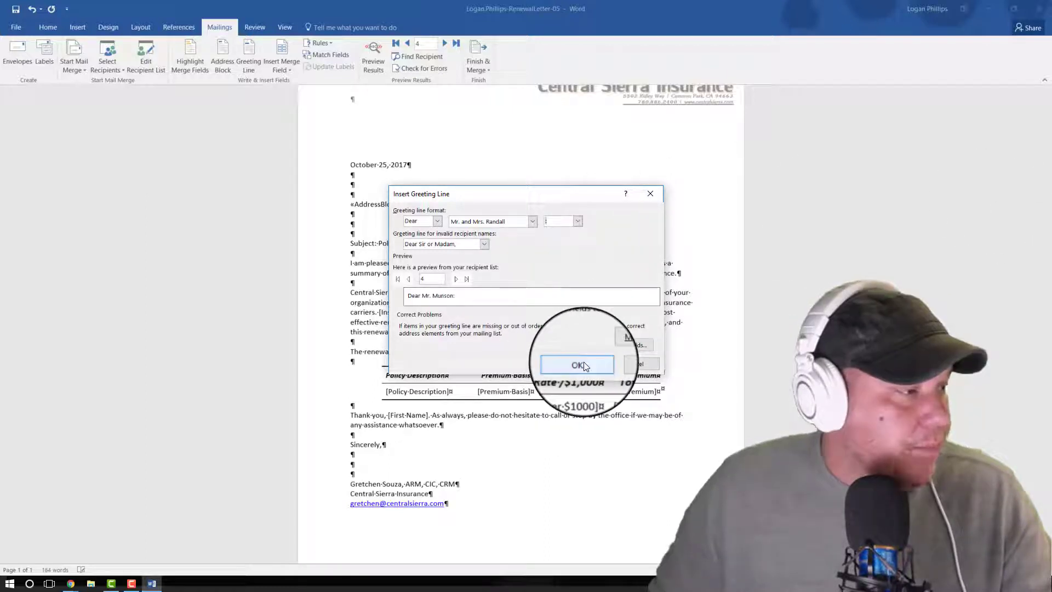
pyautogui.click(409, 279)
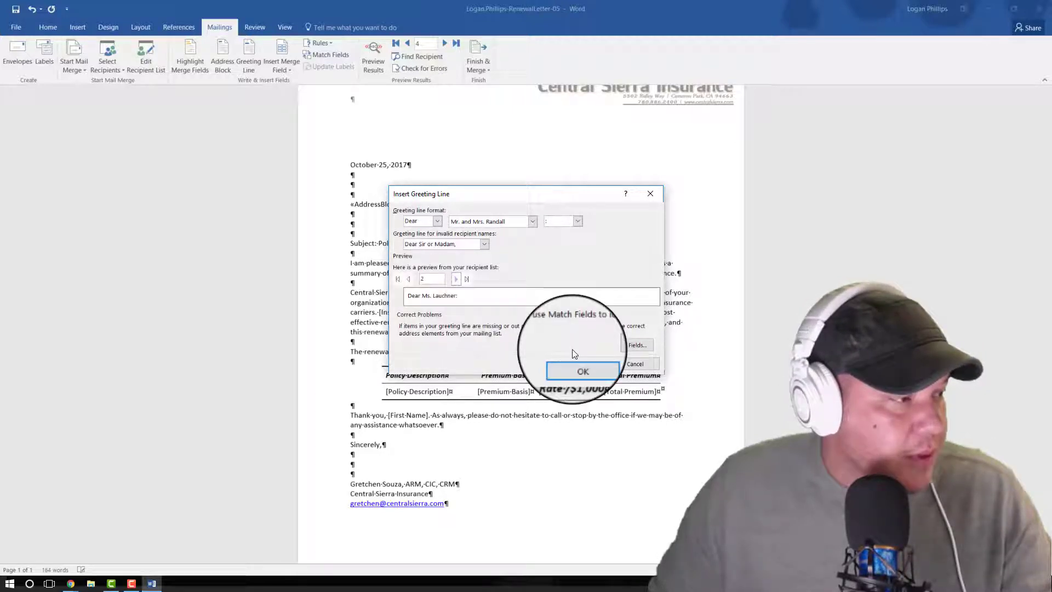
pyautogui.click(459, 279)
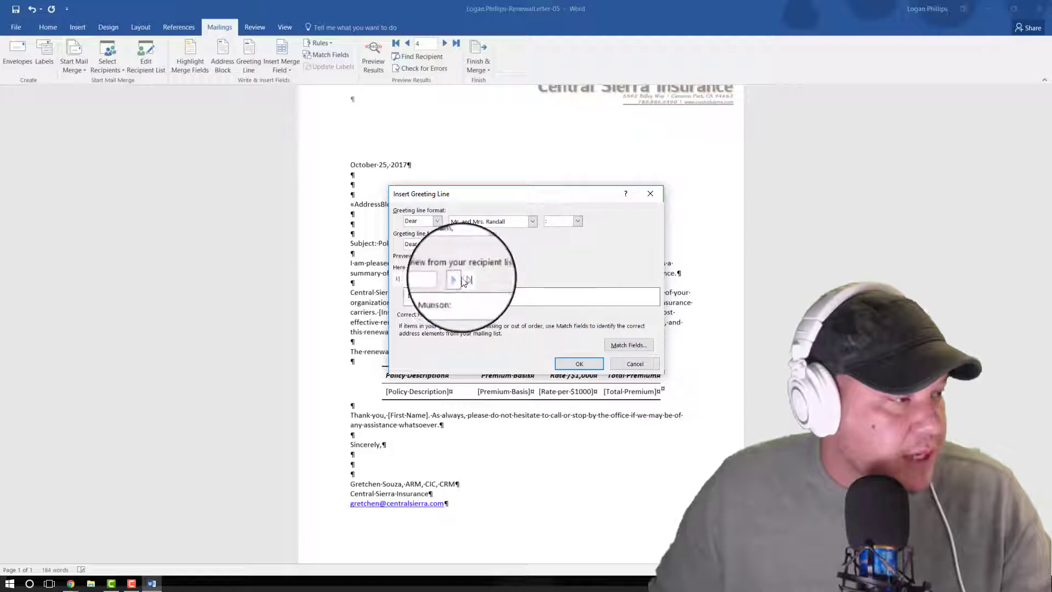
pyautogui.click(578, 365)
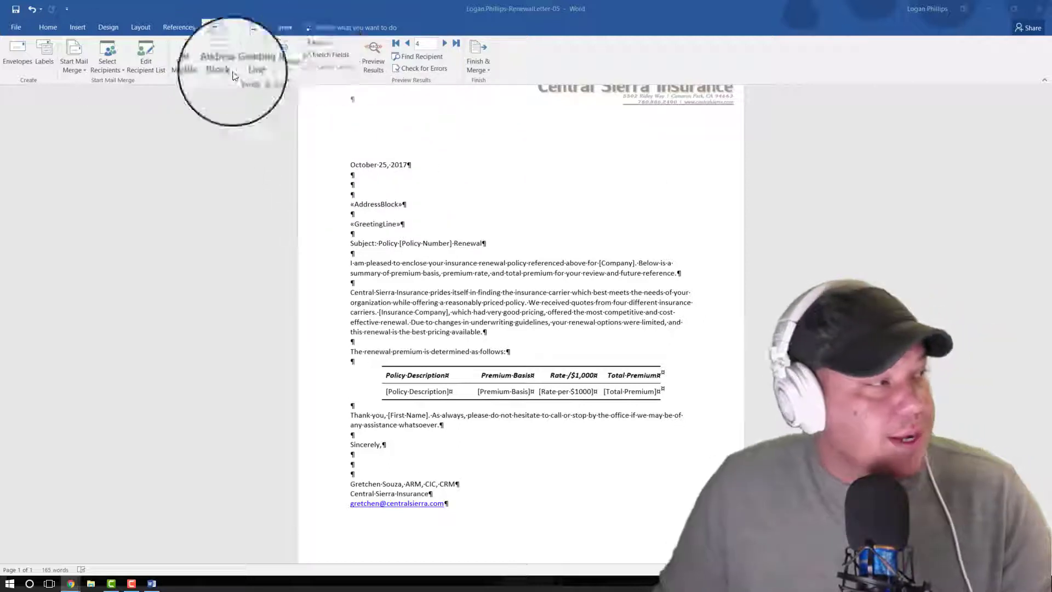
# Highlight the merge fields and replace the [Policy Number] placeholder in the subject line with the Policy_Number merge field.
pyautogui.click(195, 58)
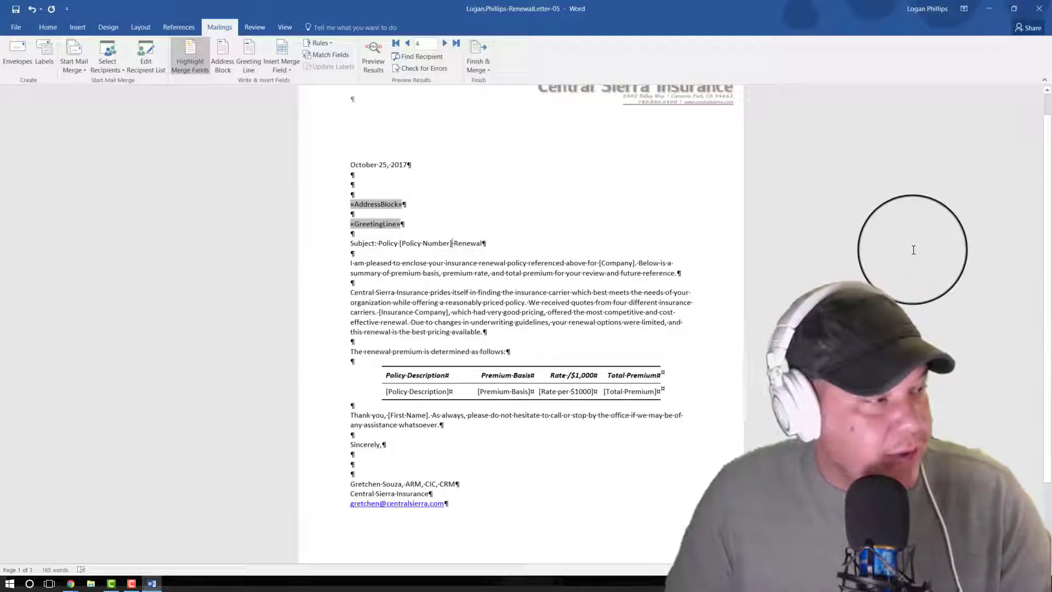
pyautogui.press('BackSpace')
pyautogui.press('BackSpace')
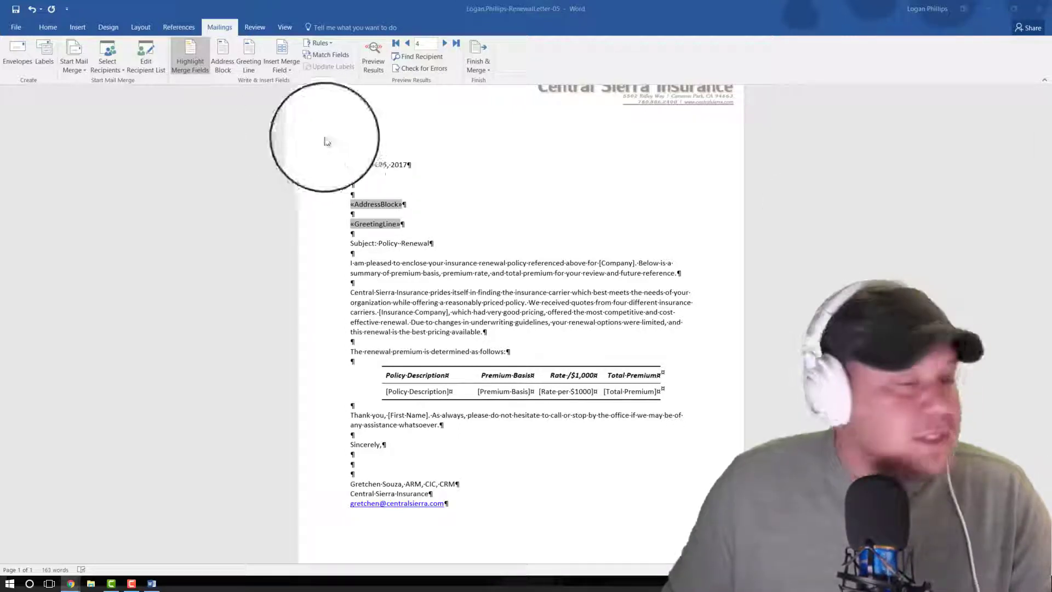
pyautogui.click(283, 69)
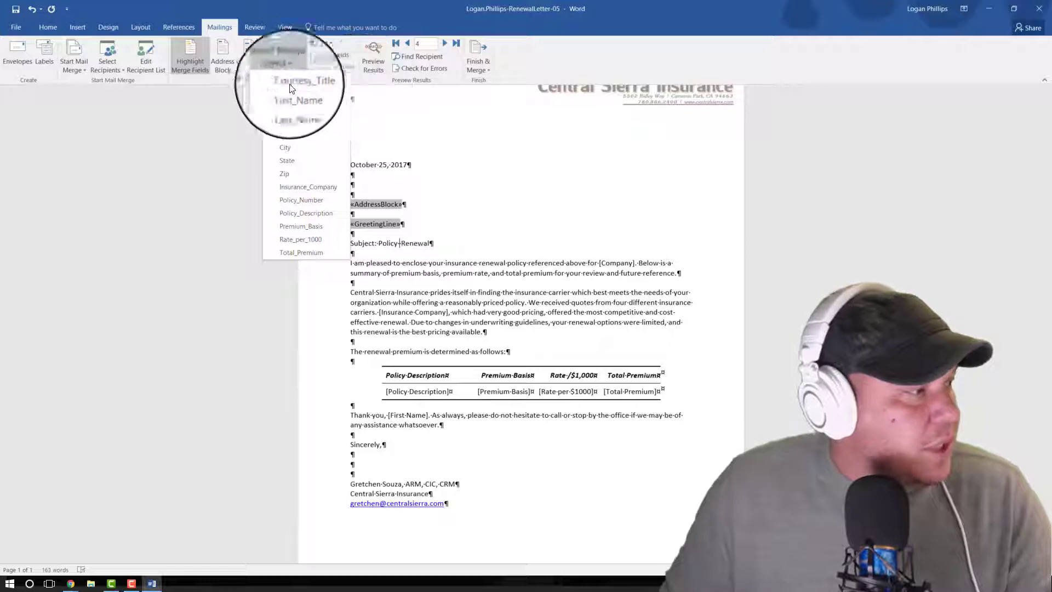
pyautogui.click(318, 201)
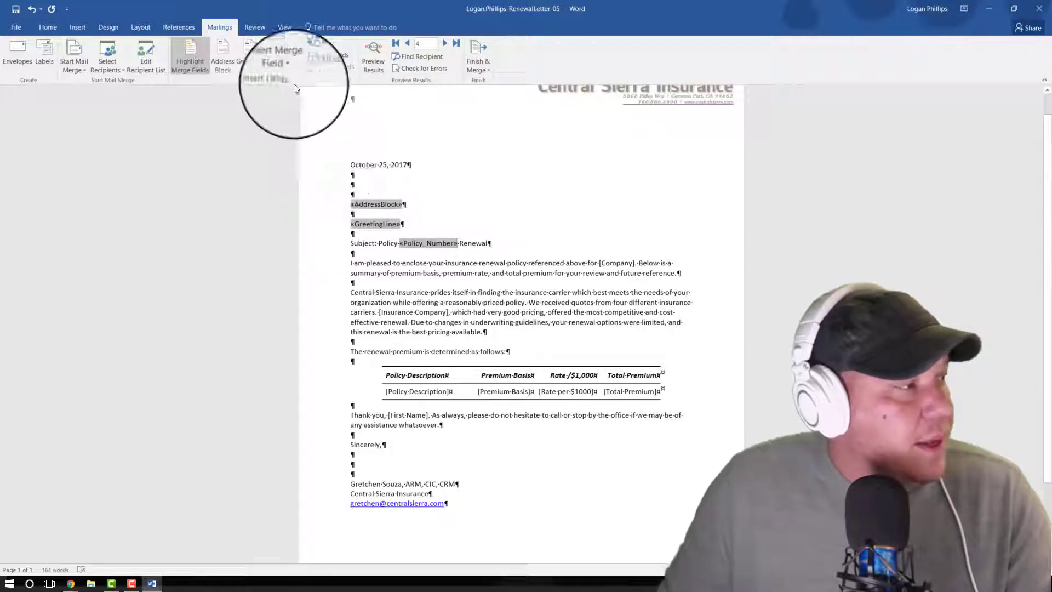
pyautogui.click(282, 68)
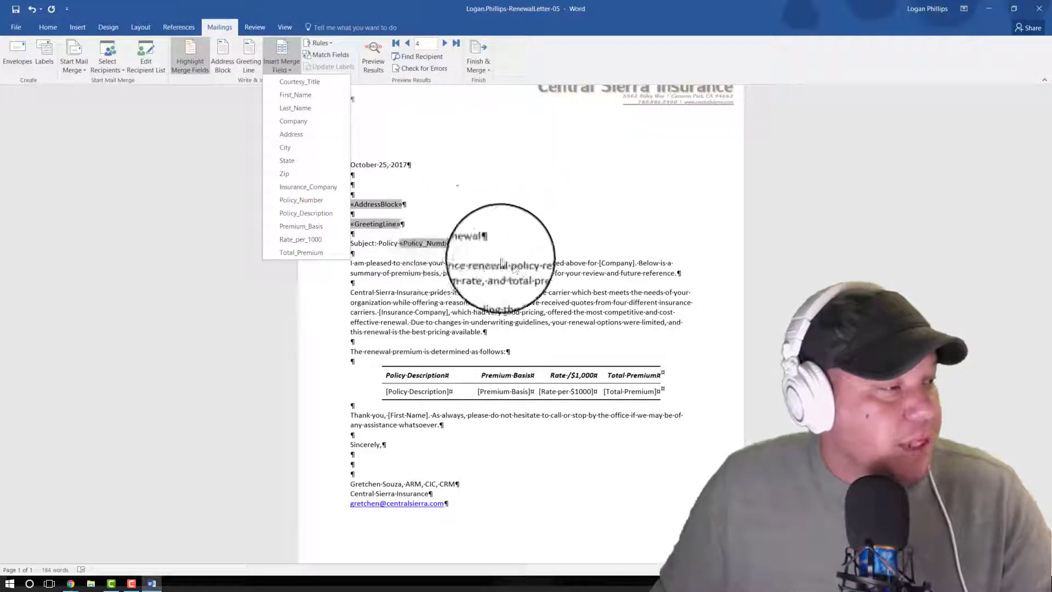
pyautogui.hotkey('alt', 'Tab')
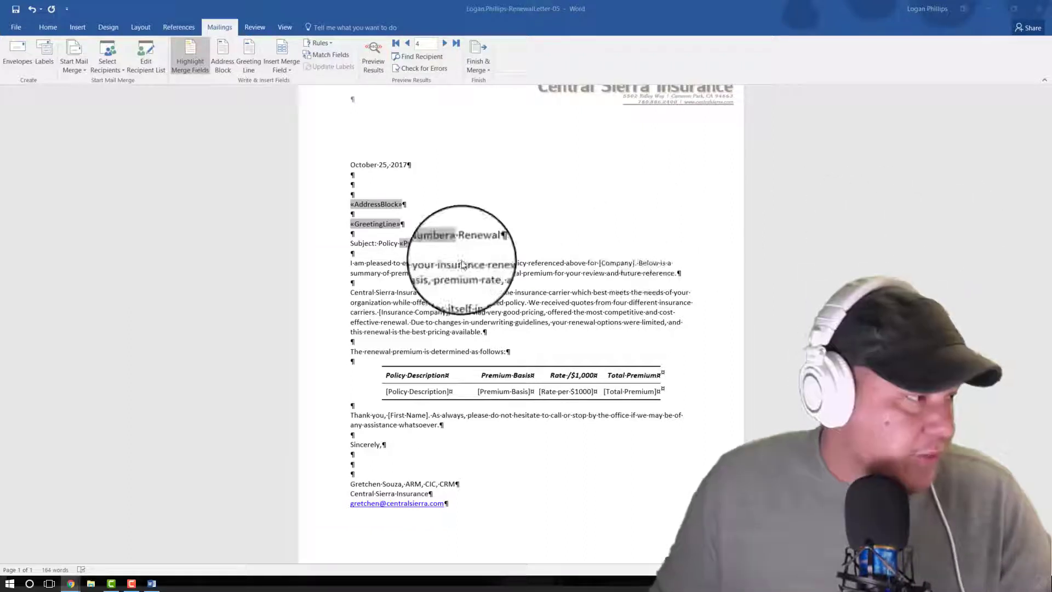
pyautogui.click(402, 257)
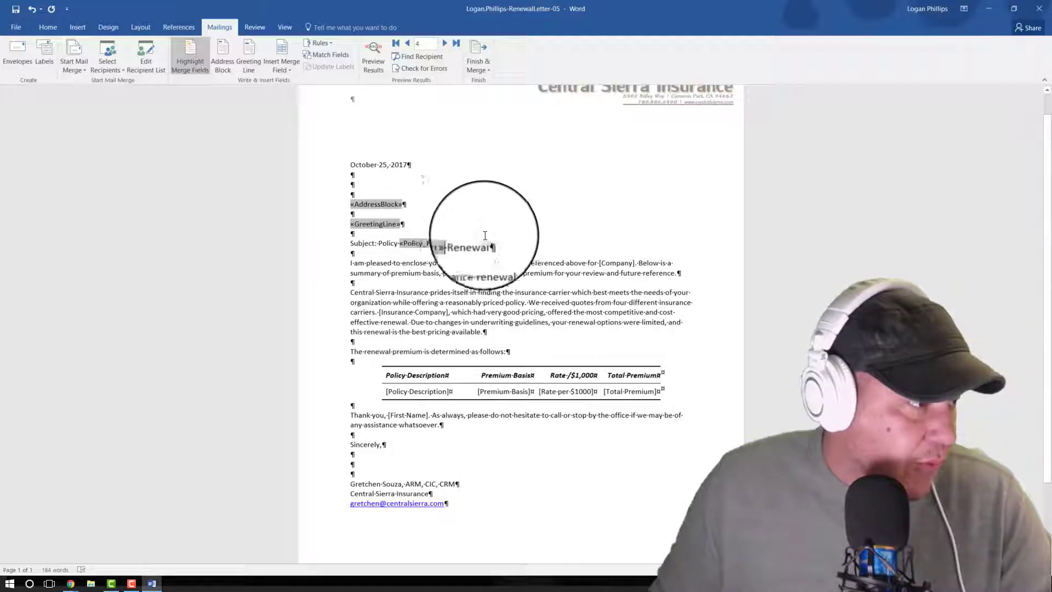
pyautogui.hotkey('alt', 'Tab')
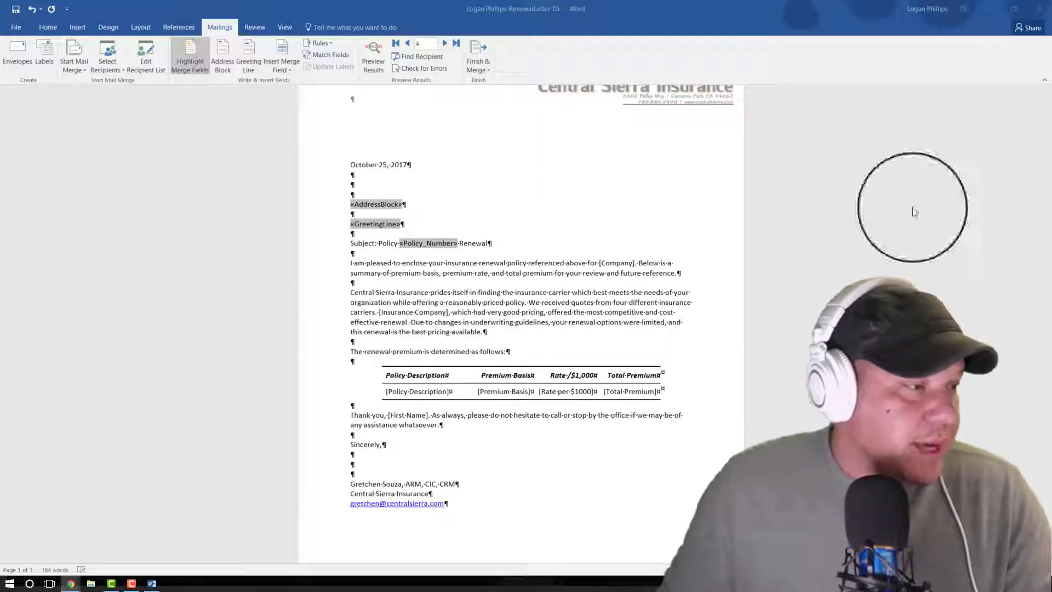
# Replace the [Company] placeholder in the first body paragraph with the Company merge field, keeping the period after it.
pyautogui.click(637, 263)
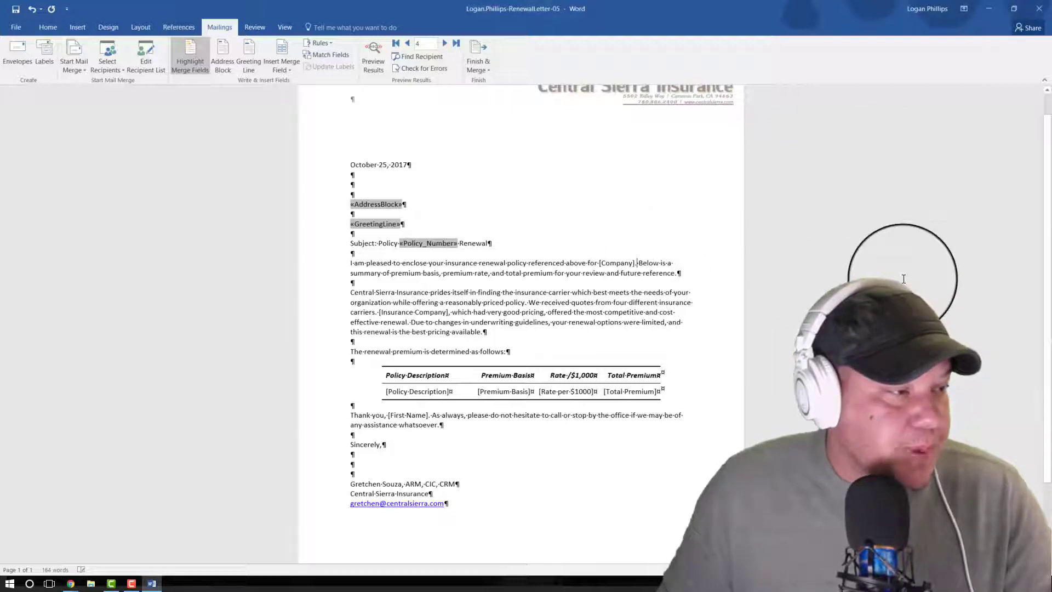
pyautogui.press('BackSpace')
pyautogui.press('BackSpace')
pyautogui.press('BackSpace')
pyautogui.press('BackSpace')
pyautogui.press('BackSpace')
pyautogui.press('BackSpace')
pyautogui.press('BackSpace')
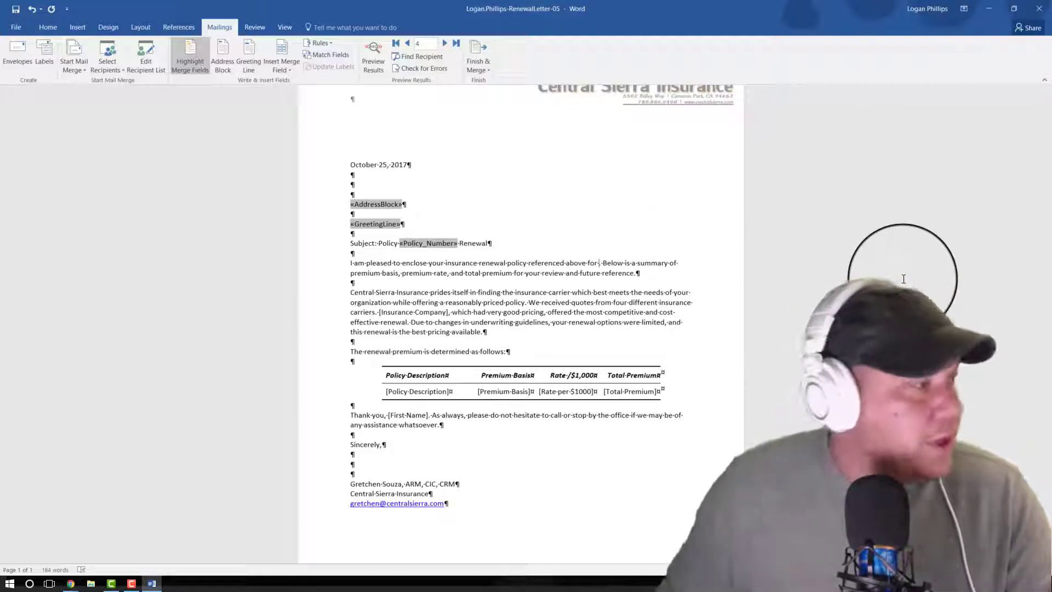
pyautogui.click(281, 65)
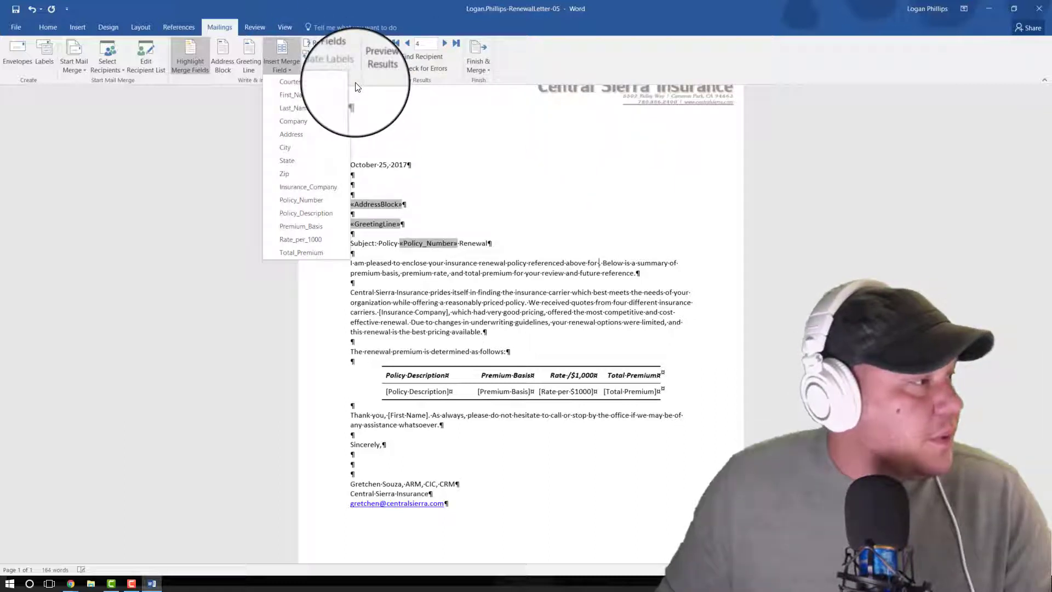
pyautogui.click(294, 121)
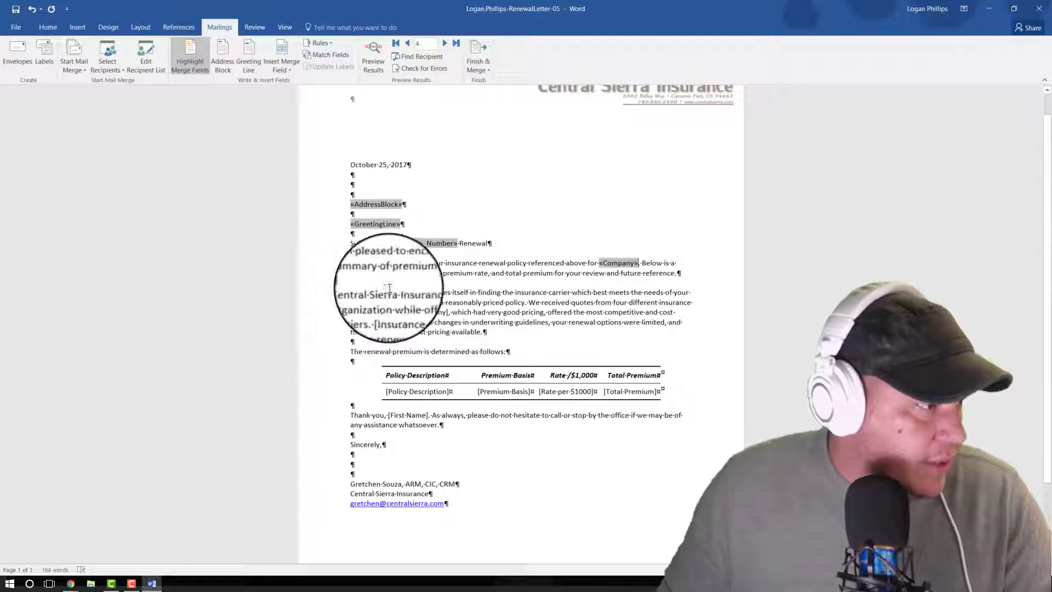
# Replace the [Insurance Company] placeholder in the second body paragraph with the Insurance_Company merge field, keeping the comma after it.
pyautogui.click(448, 312)
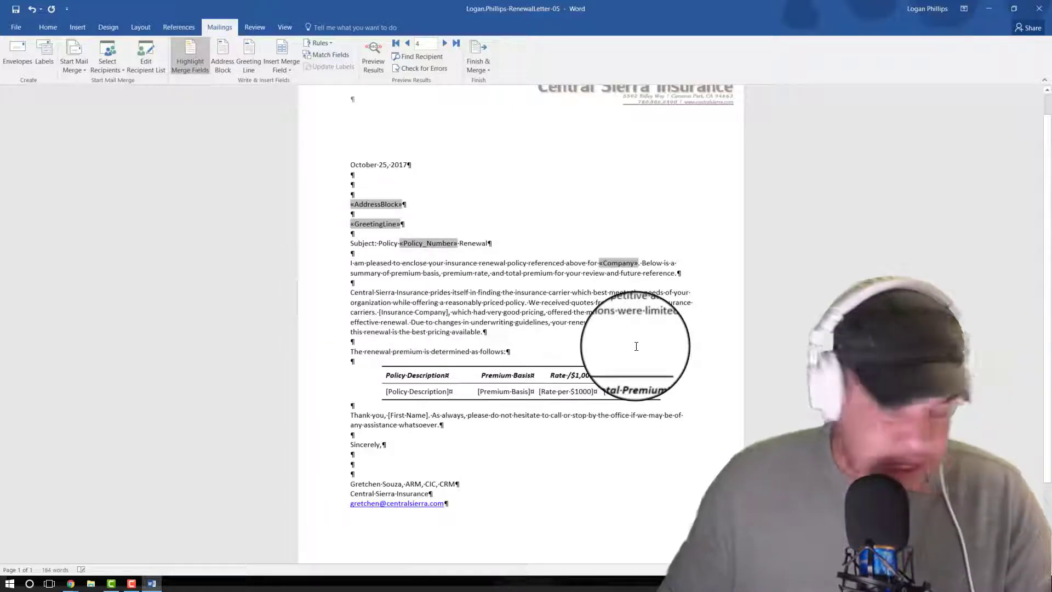
pyautogui.press('BackSpace')
pyautogui.press('BackSpace')
pyautogui.press('BackSpace')
pyautogui.press('BackSpace')
pyautogui.press('BackSpace')
pyautogui.press('BackSpace')
pyautogui.press('BackSpace')
pyautogui.press('BackSpace')
pyautogui.press('BackSpace')
pyautogui.press('BackSpace')
pyautogui.press('BackSpace')
pyautogui.press('BackSpace')
pyautogui.press('BackSpace')
pyautogui.press('BackSpace')
pyautogui.press('BackSpace')
pyautogui.press('BackSpace')
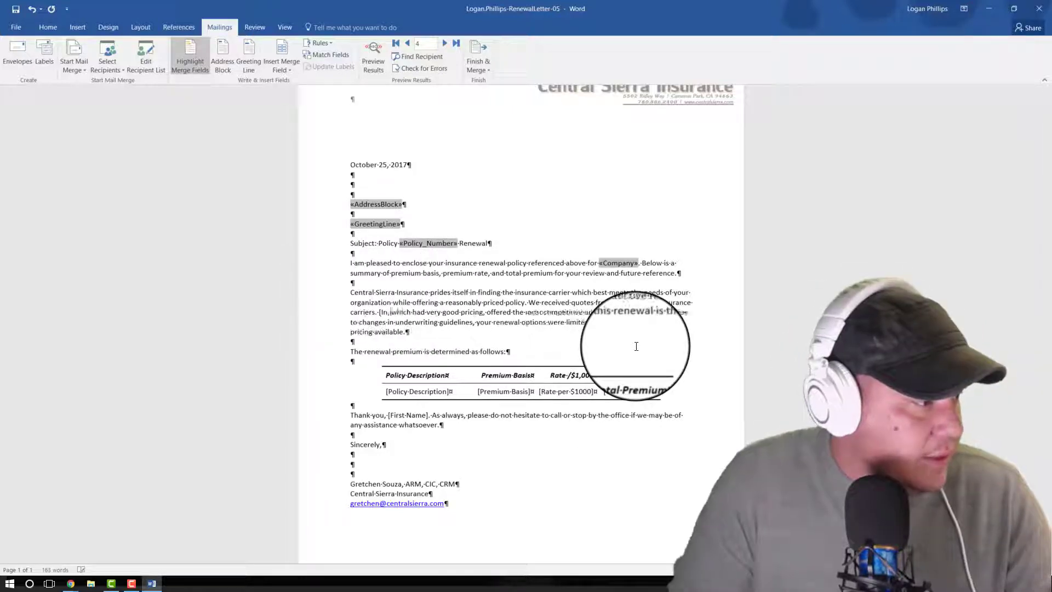
pyautogui.press('BackSpace')
pyautogui.press('BackSpace')
pyautogui.press('BackSpace')
pyautogui.press('BackSpace')
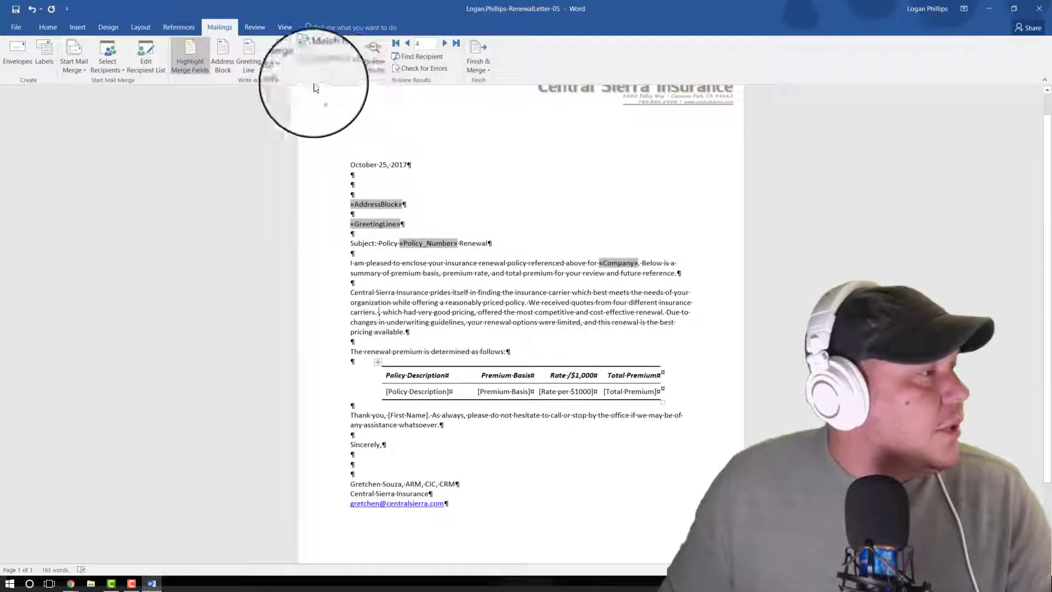
pyautogui.click(282, 66)
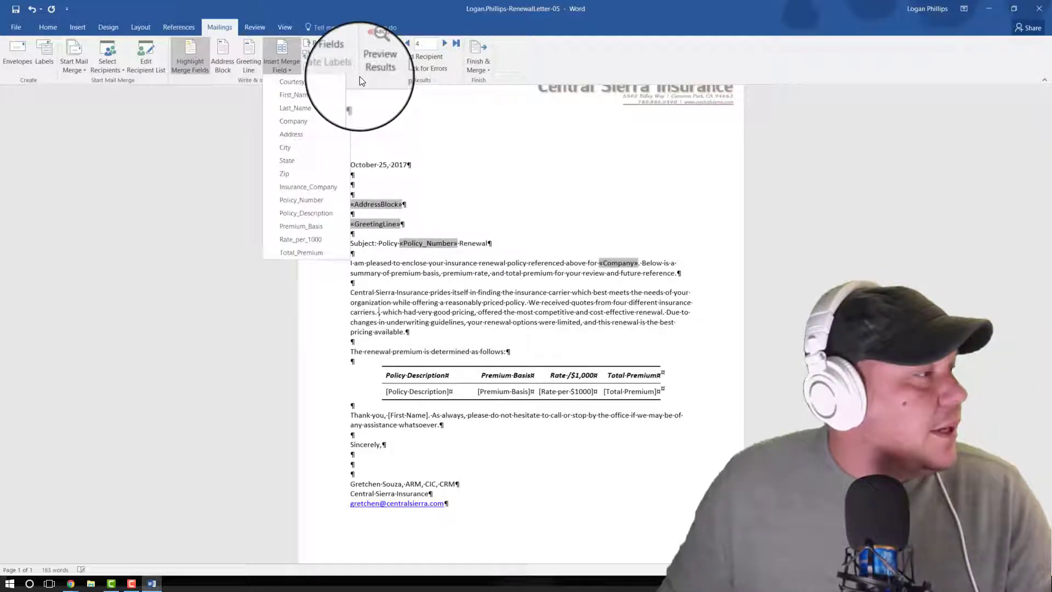
pyautogui.click(317, 188)
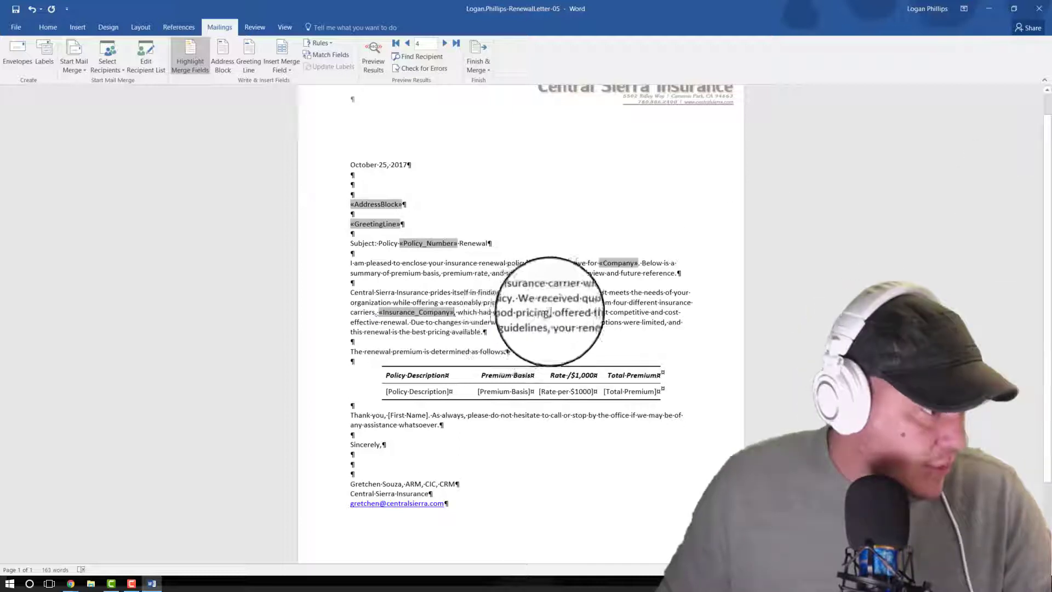
# Replace the [Policy Description] placeholder in the second row of the premium table with the Policy_Description merge field.
pyautogui.click(456, 386)
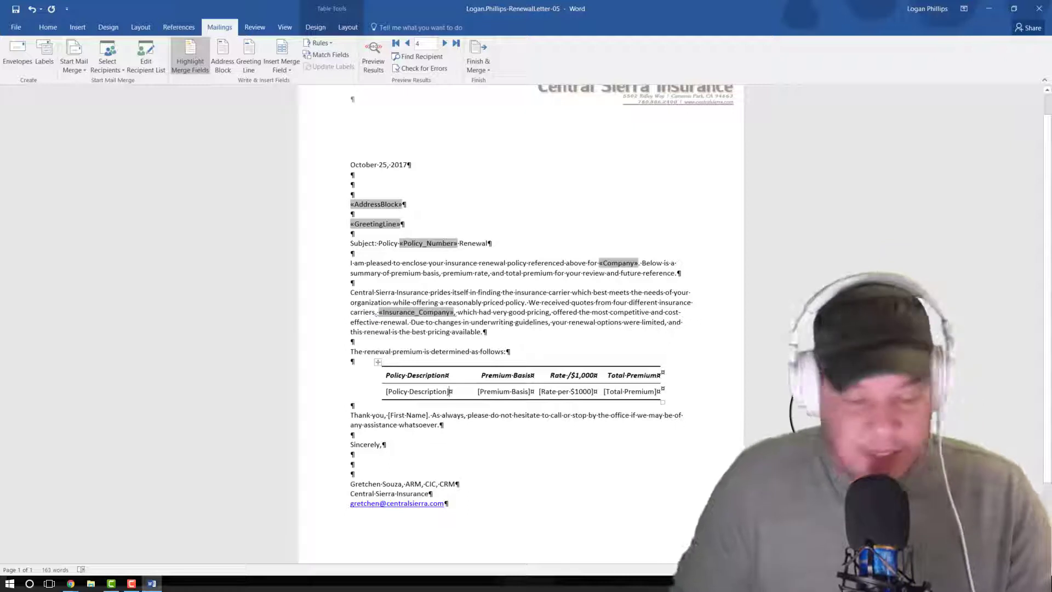
pyautogui.press('BackSpace')
pyautogui.press('BackSpace')
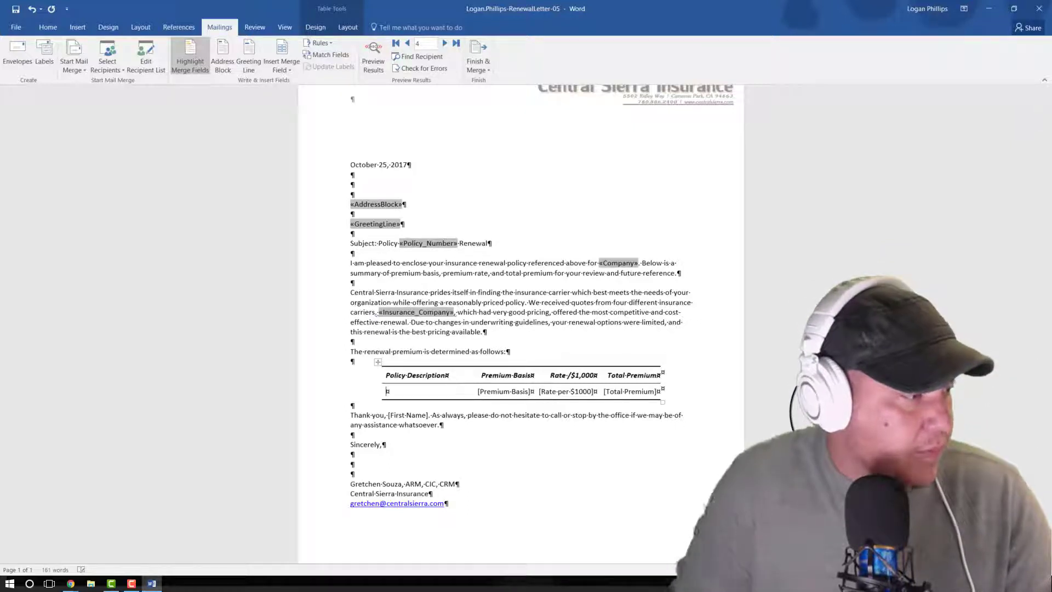
pyautogui.click(281, 66)
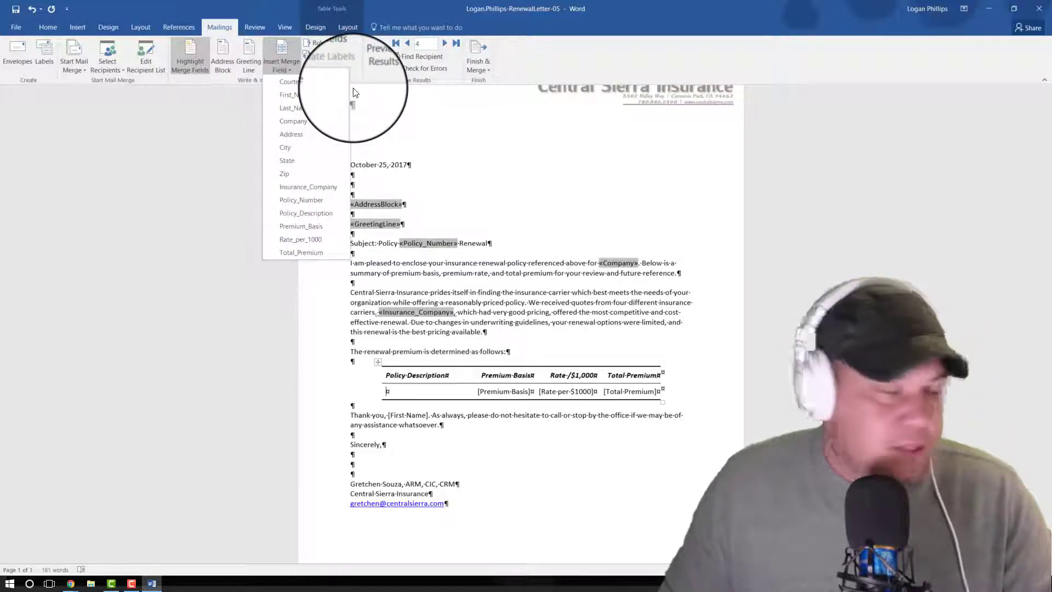
pyautogui.click(306, 213)
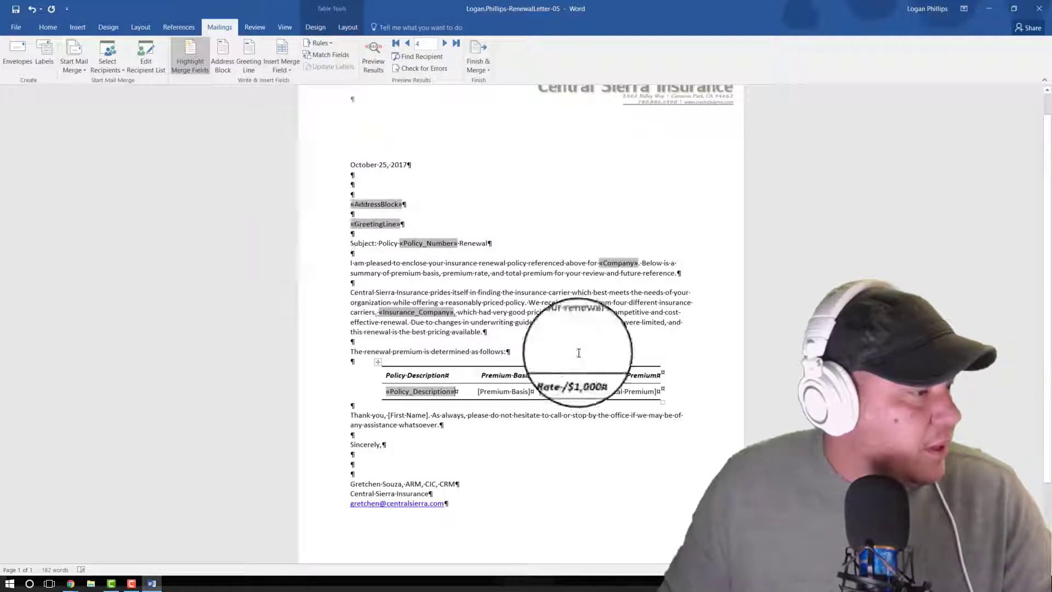
# Replace the [Premium Basis] placeholder in the premium table with the Premium_Basis merge field.
pyautogui.click(529, 391)
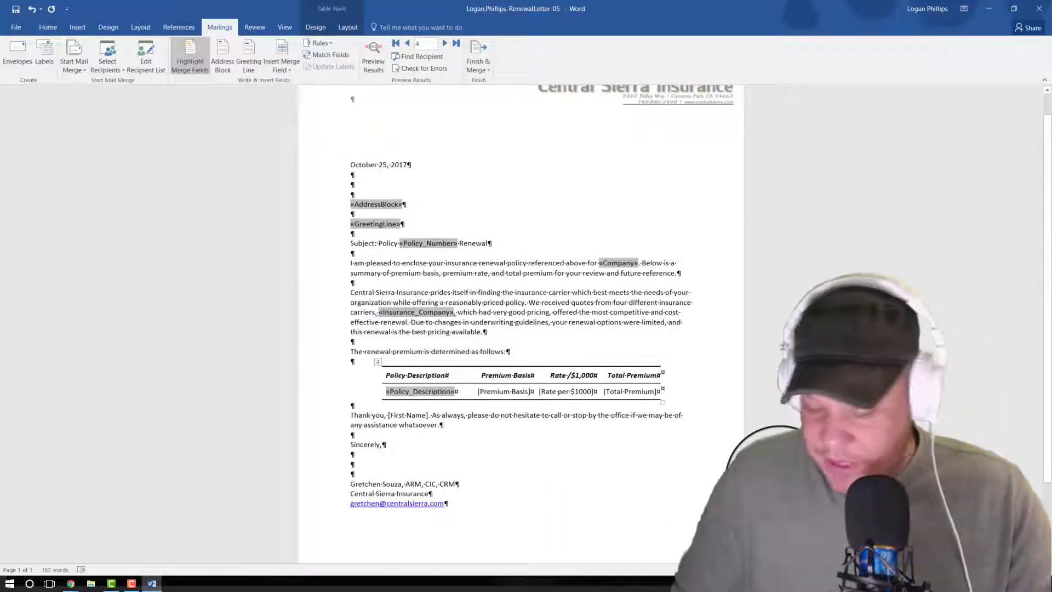
pyautogui.press('BackSpace')
pyautogui.press('BackSpace')
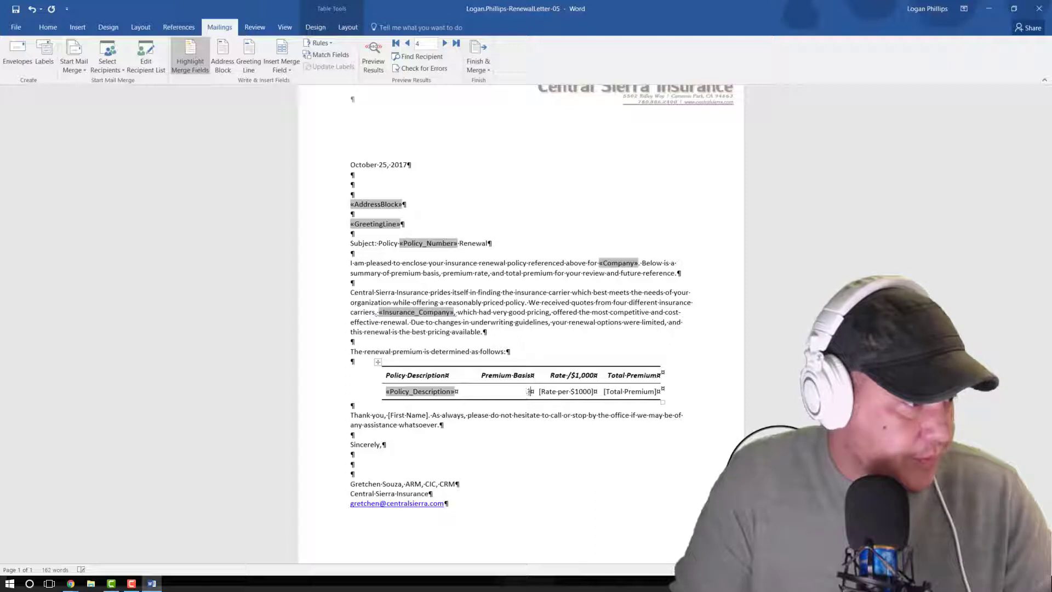
pyautogui.click(291, 69)
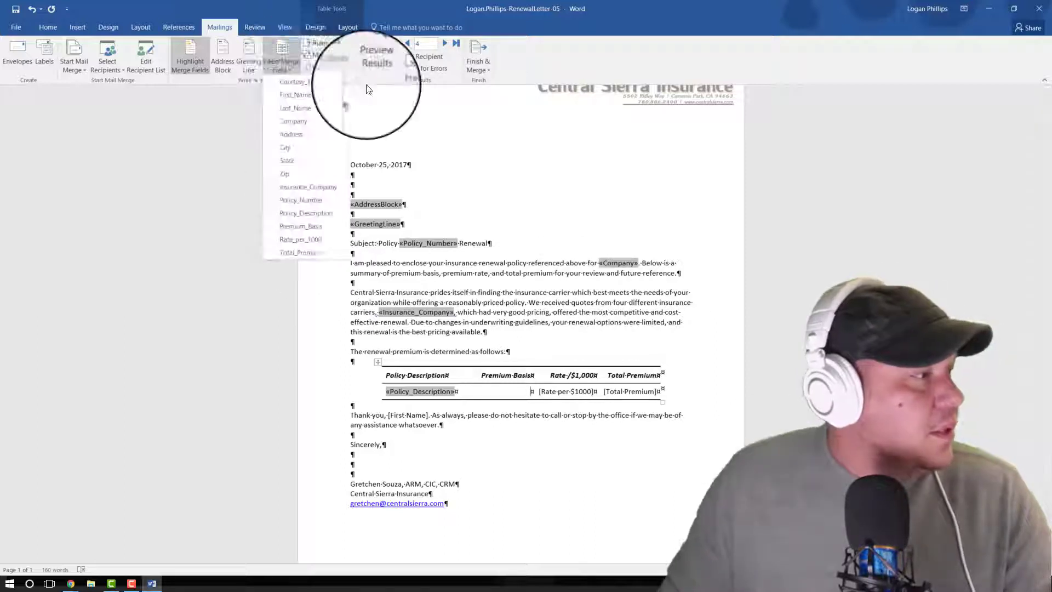
pyautogui.click(301, 227)
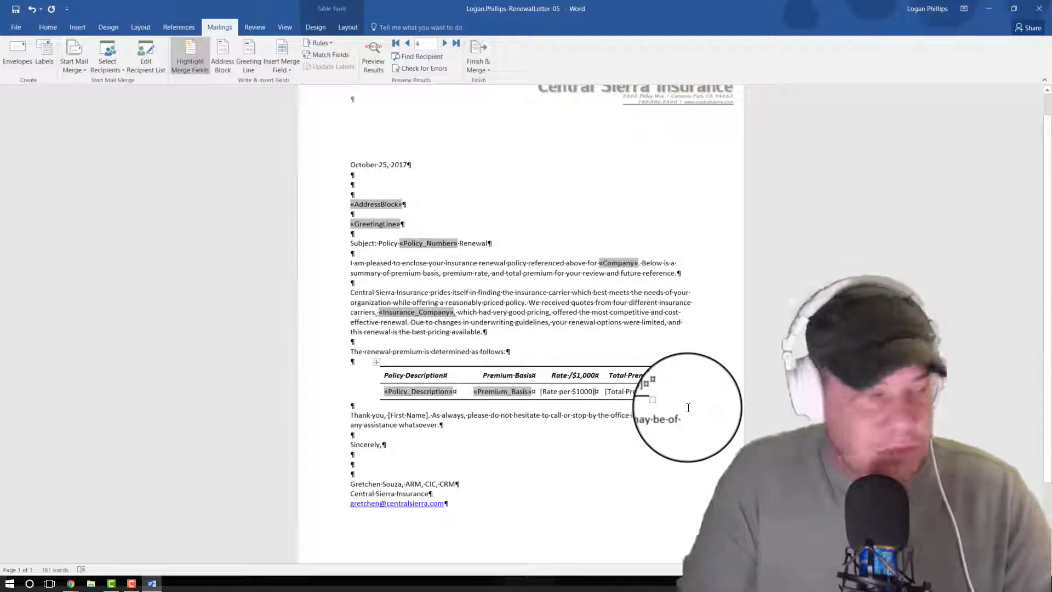
# Replace the [Rate per $1000] placeholder in the premium table with the Rate_per_1000 merge field.
pyautogui.press('BackSpace')
pyautogui.press('BackSpace')
pyautogui.press('BackSpace')
pyautogui.press('BackSpace')
pyautogui.press('BackSpace')
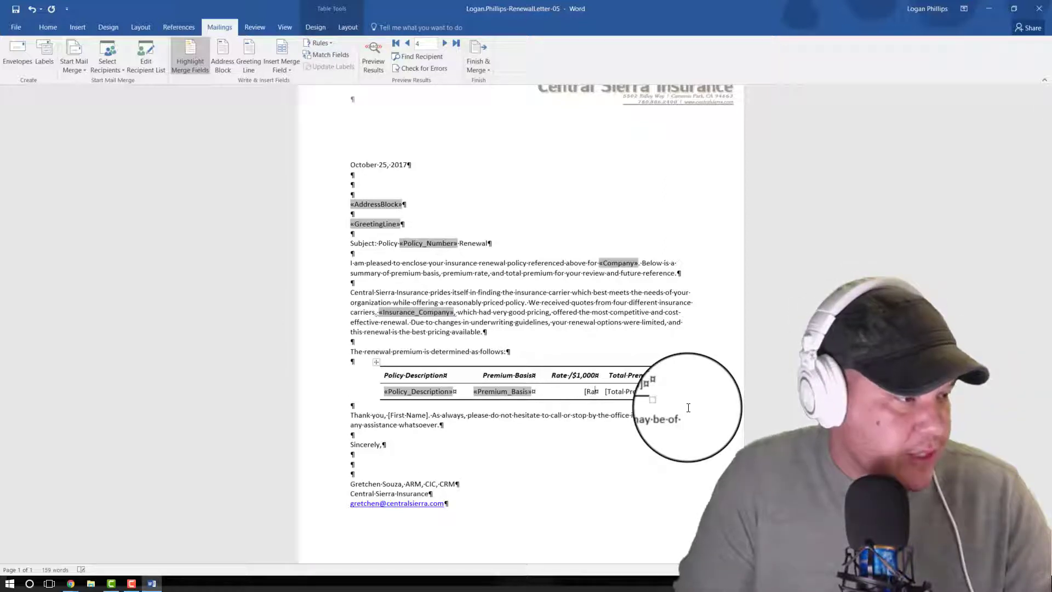
pyautogui.press('BackSpace')
pyautogui.press('BackSpace')
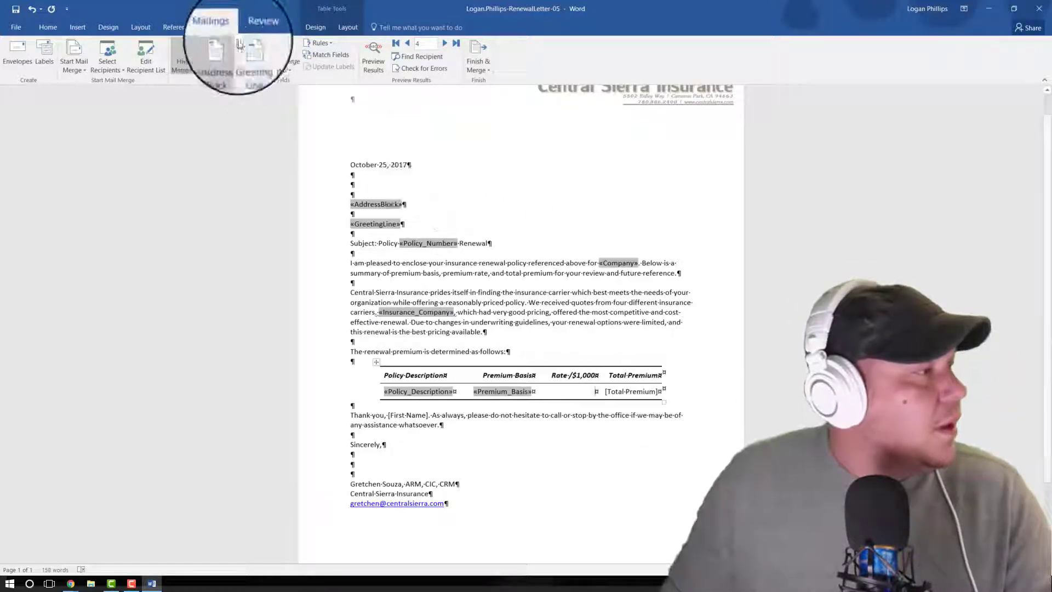
pyautogui.click(277, 70)
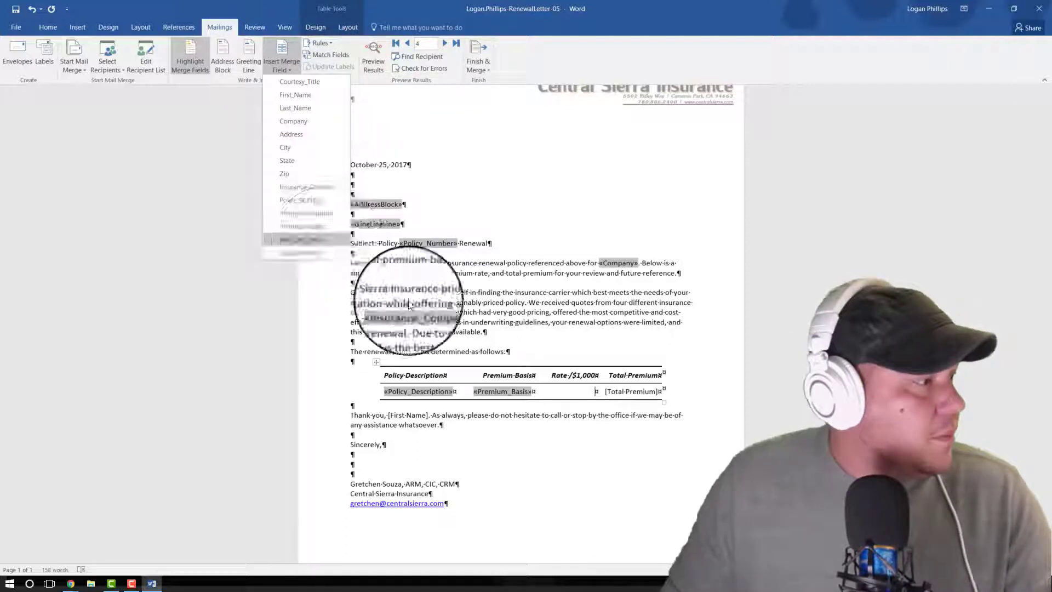
pyautogui.click(300, 240)
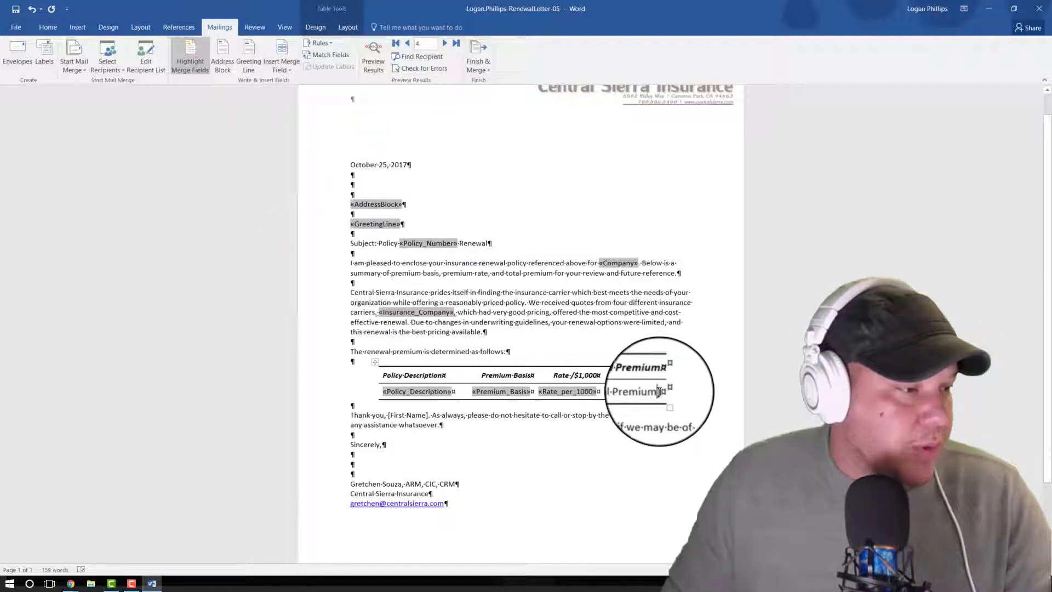
# Replace the [Total Premium] placeholder in the premium table with the Total_Premium merge field.
pyautogui.press('BackSpace')
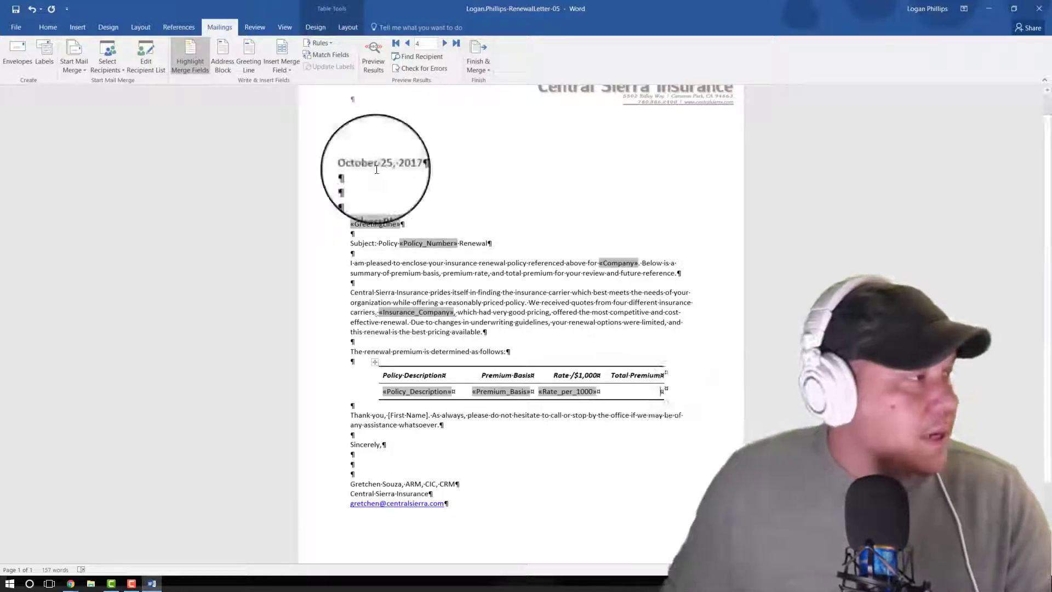
pyautogui.click(282, 66)
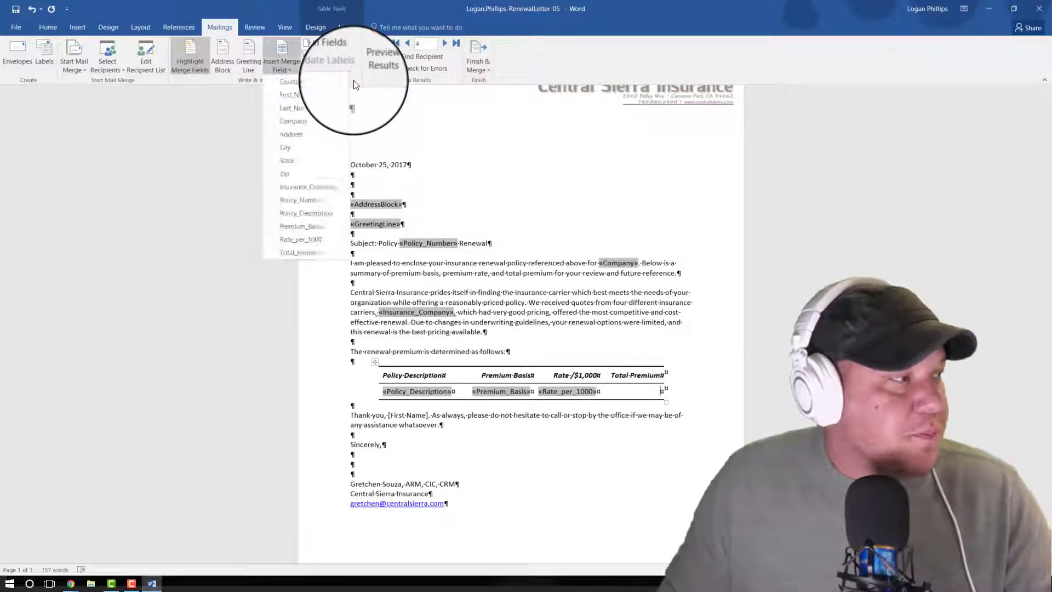
pyautogui.click(324, 252)
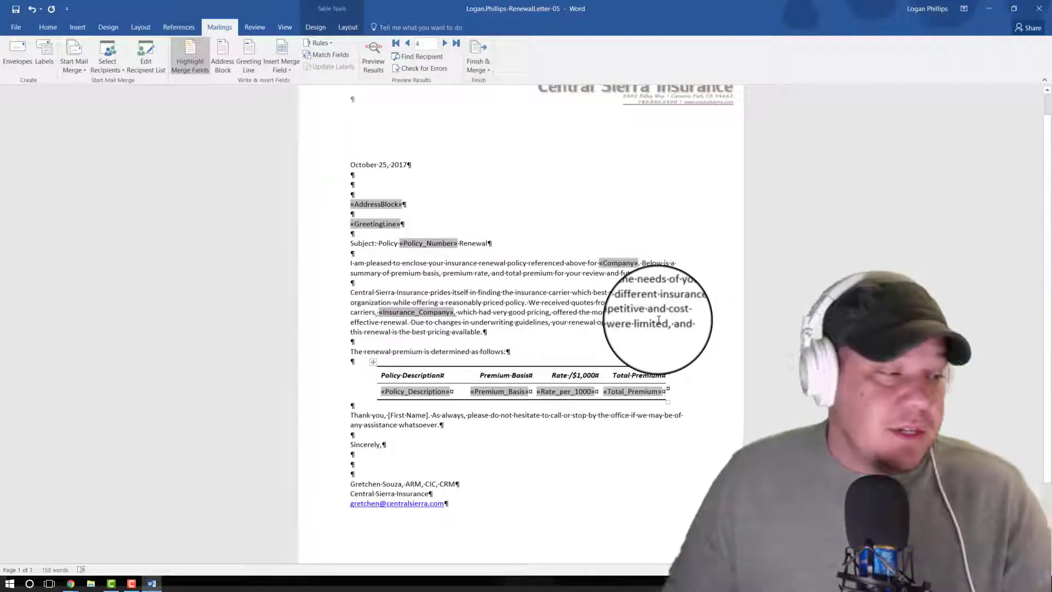
# Replace the [First Name] placeholder in the closing thank-you paragraph with the First_Name merge field, keeping the period after it.
pyautogui.click(429, 415)
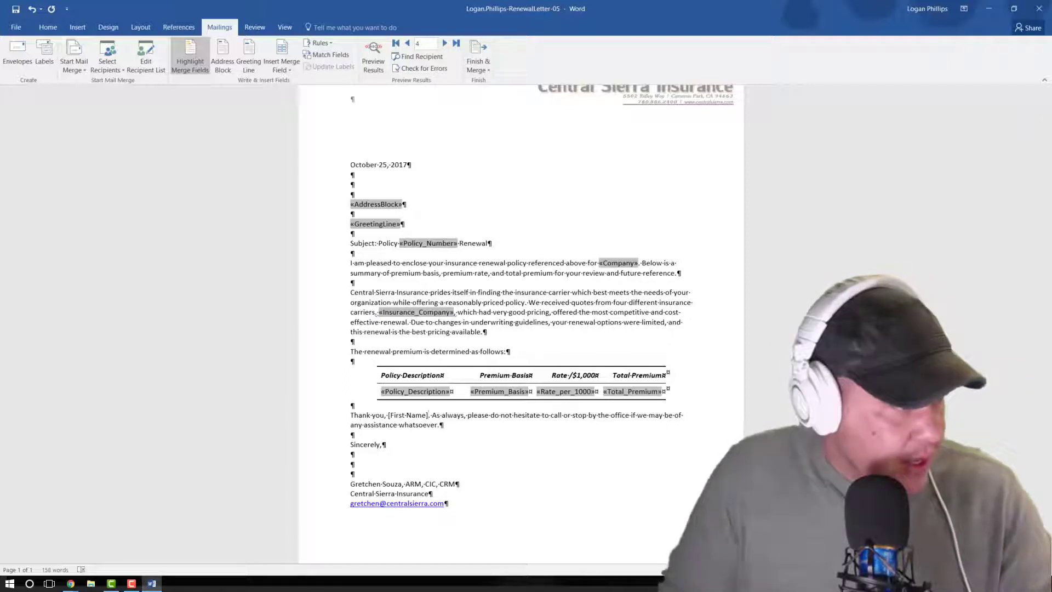
pyautogui.press('BackSpace')
pyautogui.press('BackSpace')
pyautogui.press('BackSpace')
pyautogui.press('BackSpace')
pyautogui.press('BackSpace')
pyautogui.press('BackSpace')
pyautogui.press('BackSpace')
pyautogui.press('BackSpace')
pyautogui.press('BackSpace')
pyautogui.press('BackSpace')
pyautogui.press('BackSpace')
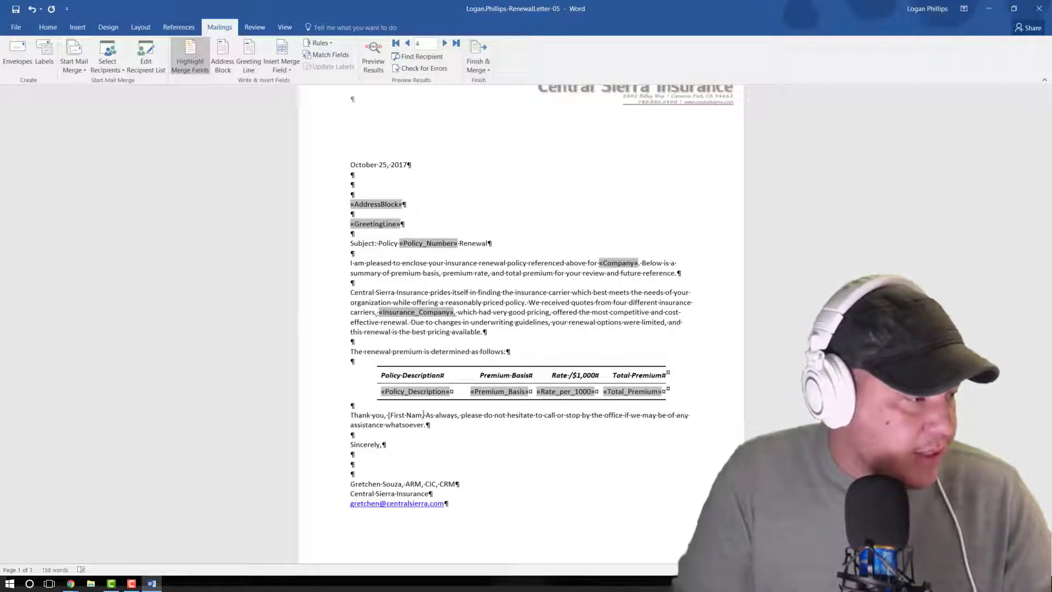
pyautogui.press('BackSpace')
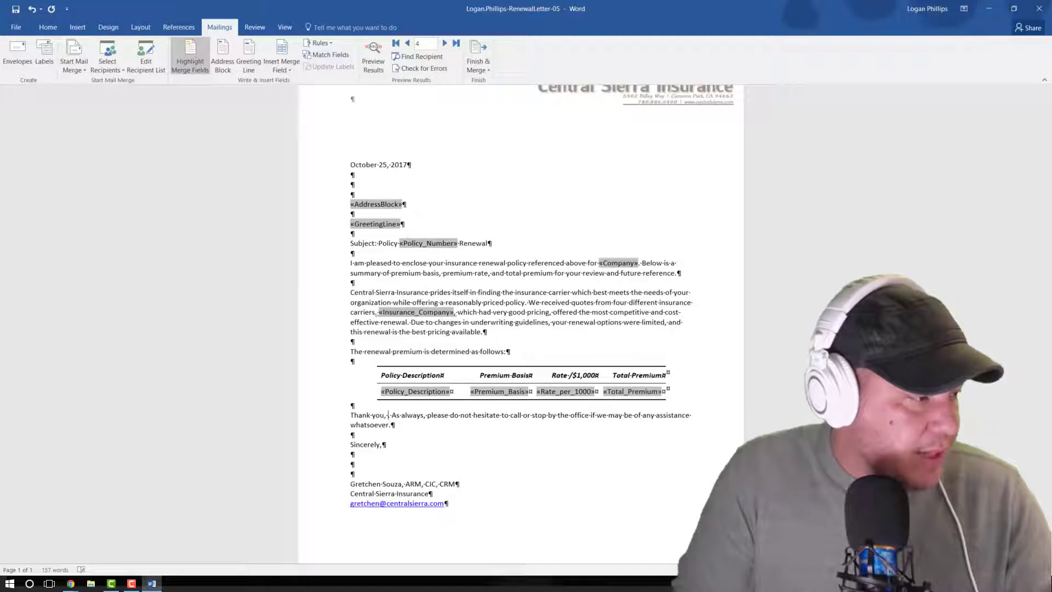
pyautogui.click(281, 64)
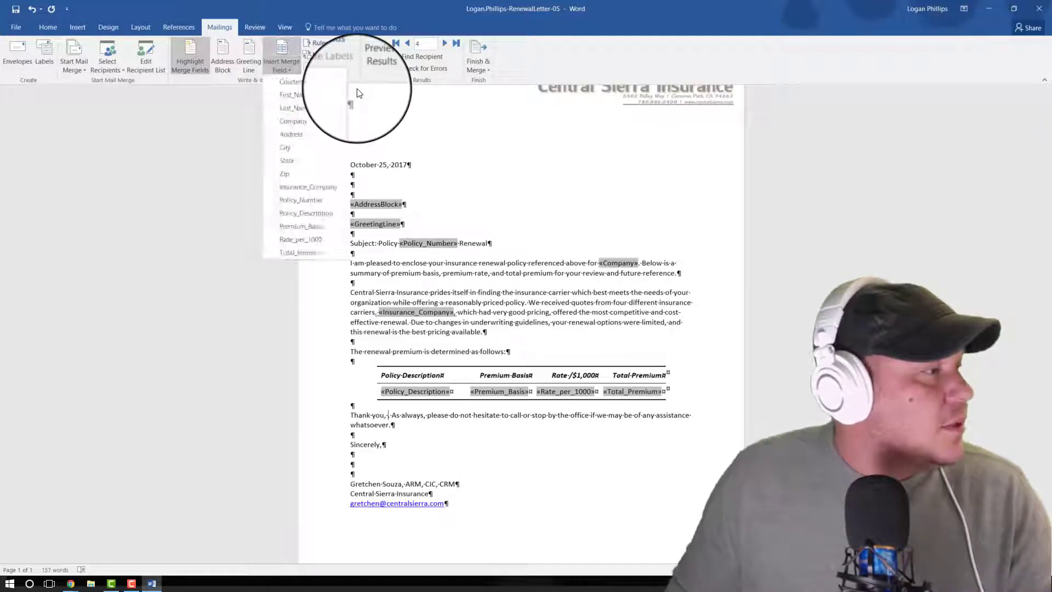
pyautogui.click(307, 95)
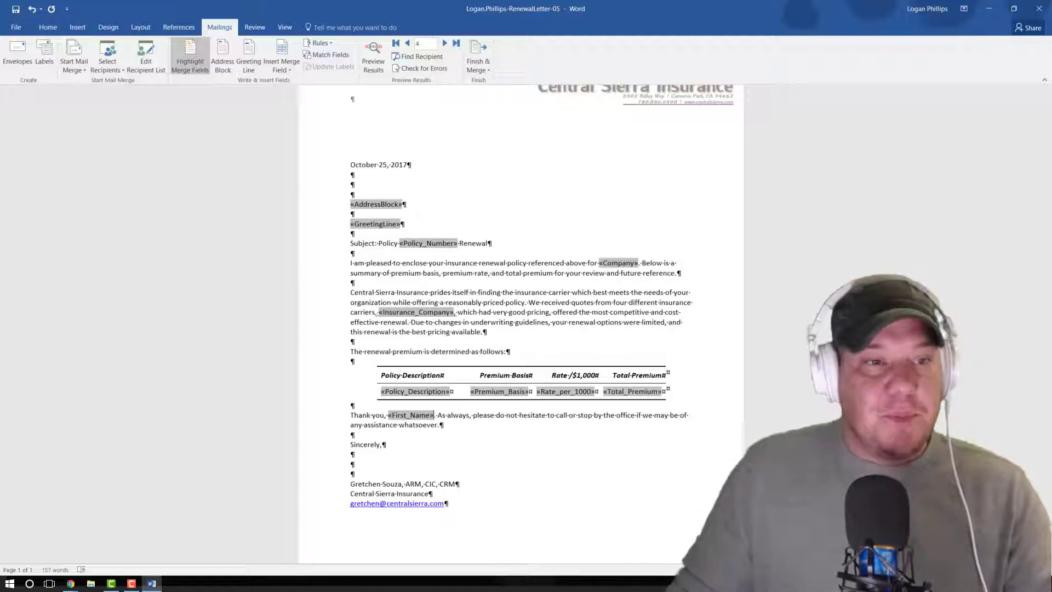
# Preview the merge results and examine the address, greeting, body, premium table and closing of the letter.
pyautogui.click(899, 262)
pyautogui.scroll(1, 899, 262)
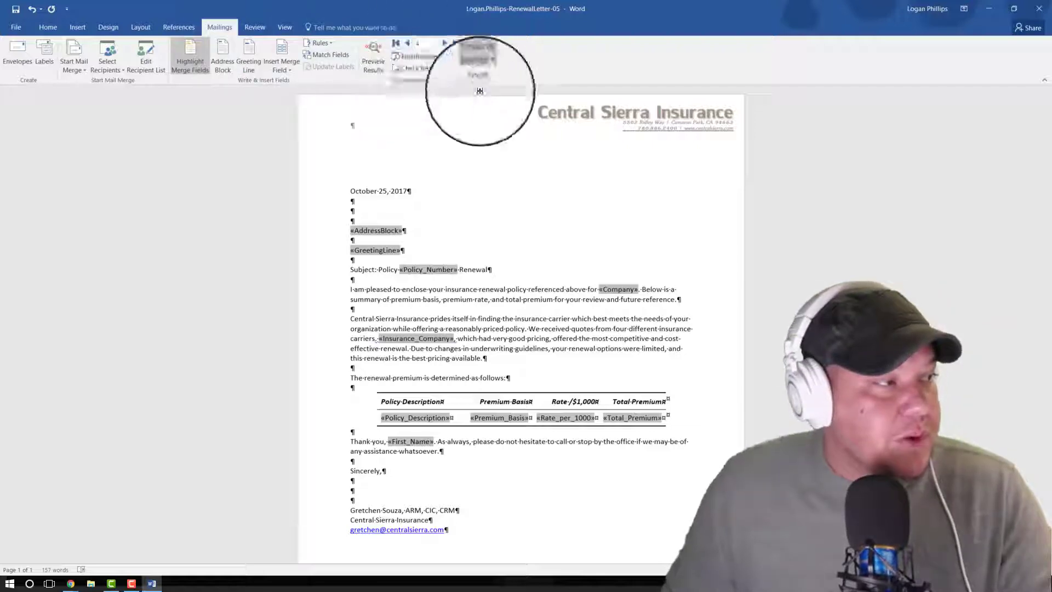
pyautogui.click(380, 59)
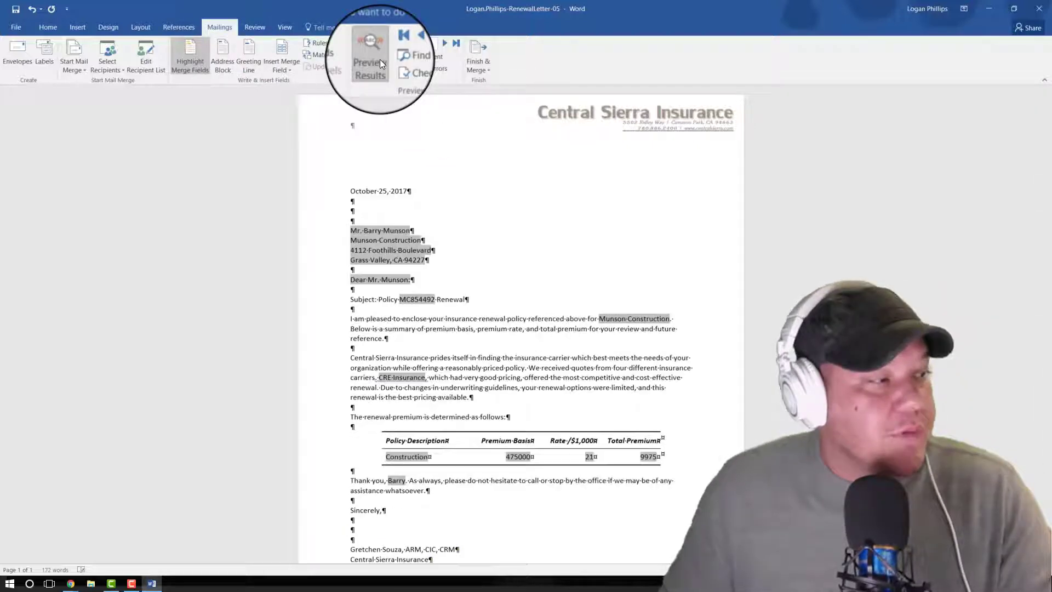
pyautogui.scroll(-3, 688, 272)
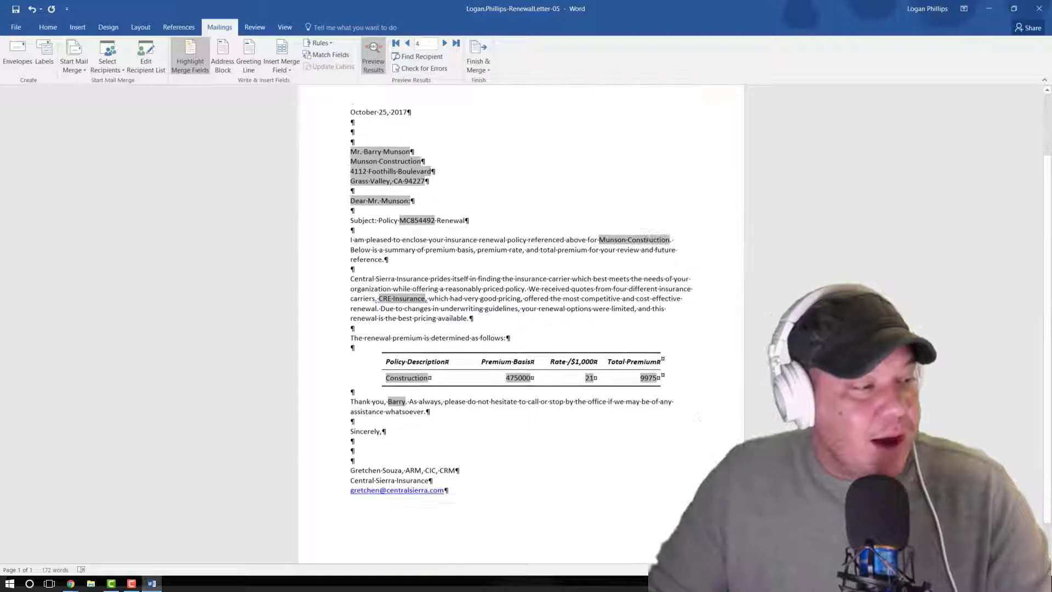
pyautogui.scroll(1, 460, 225)
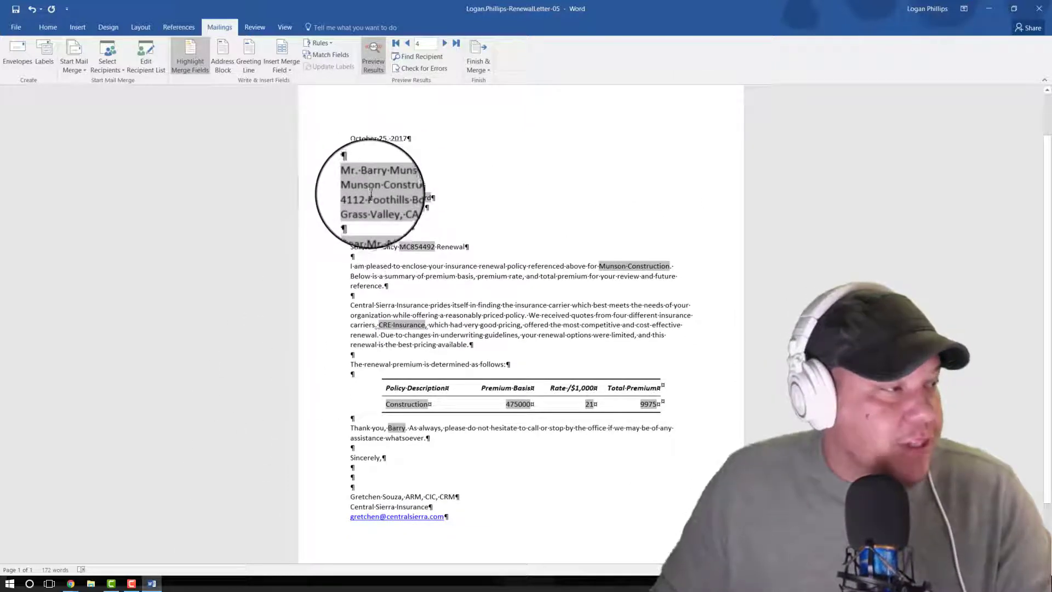
pyautogui.scroll(-1, 381, 232)
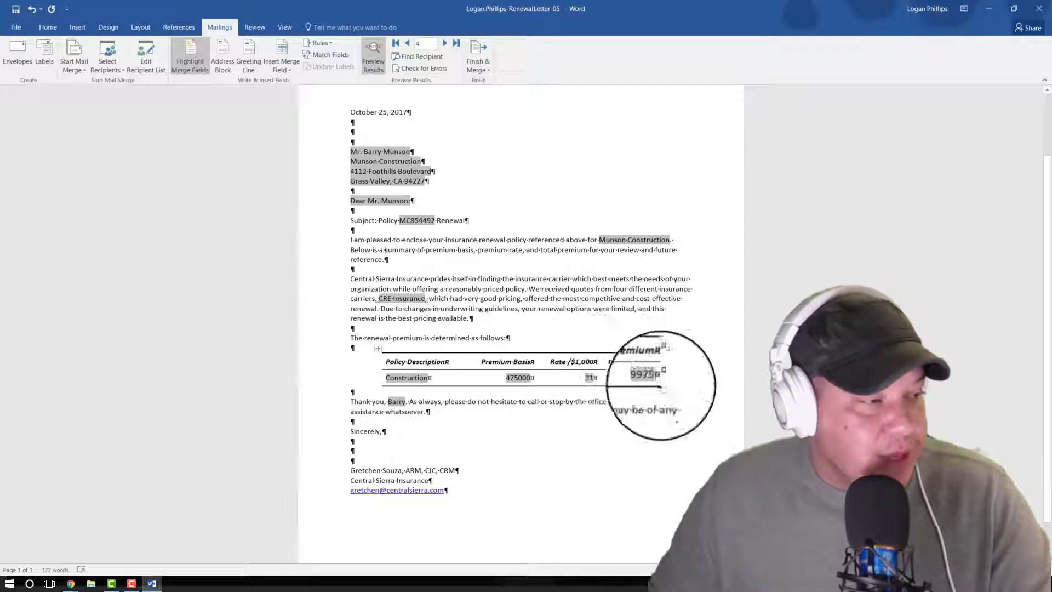
pyautogui.scroll(1, 844, 301)
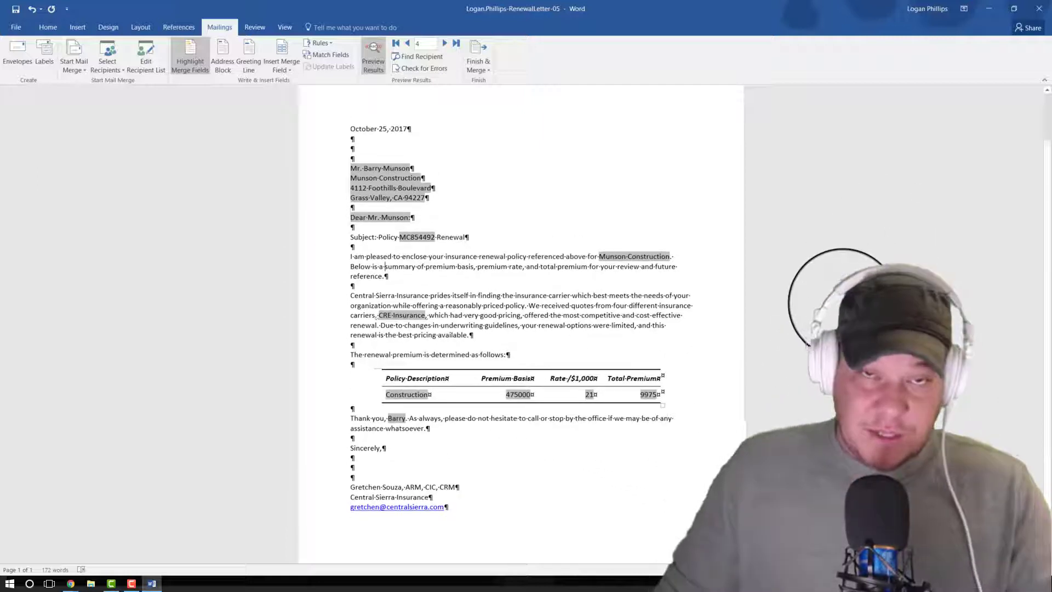
pyautogui.scroll(2, 844, 301)
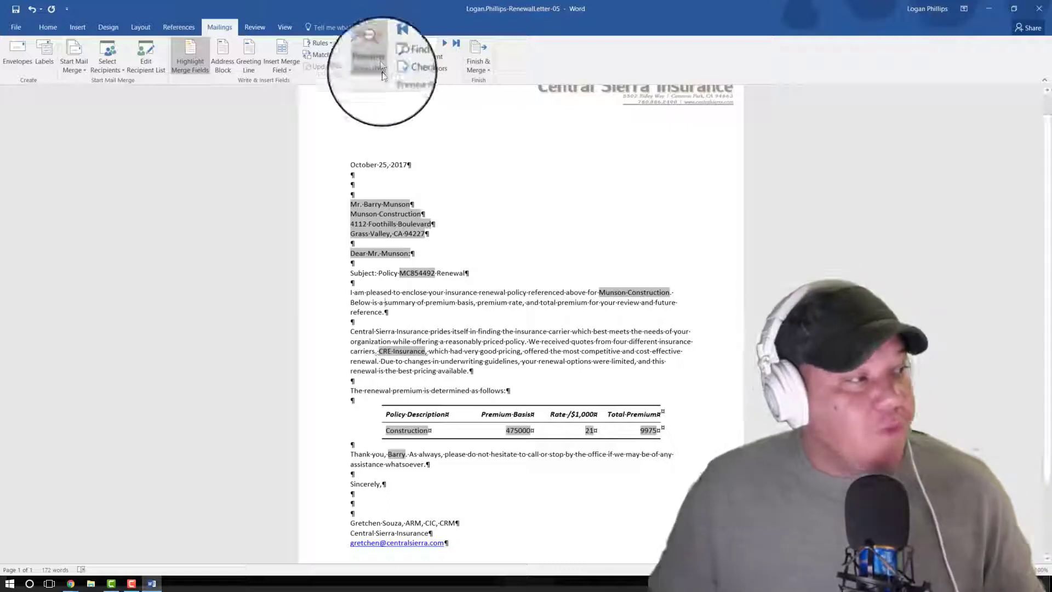
# Browse the previewed letters back and forth between the first and last recipient records, ending on record 1.
pyautogui.click(409, 43)
pyautogui.click(408, 43)
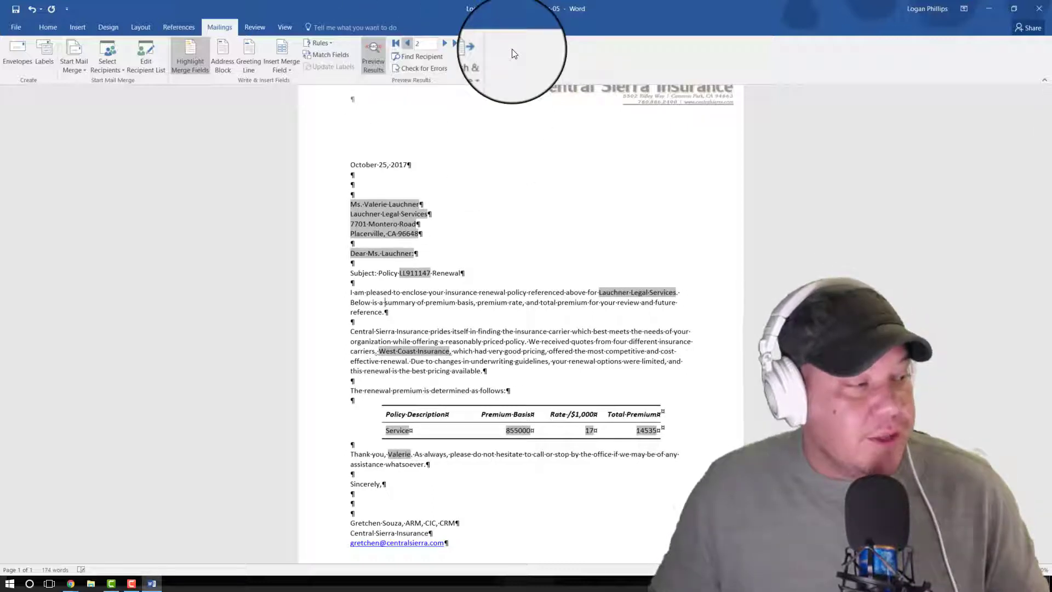
pyautogui.click(408, 43)
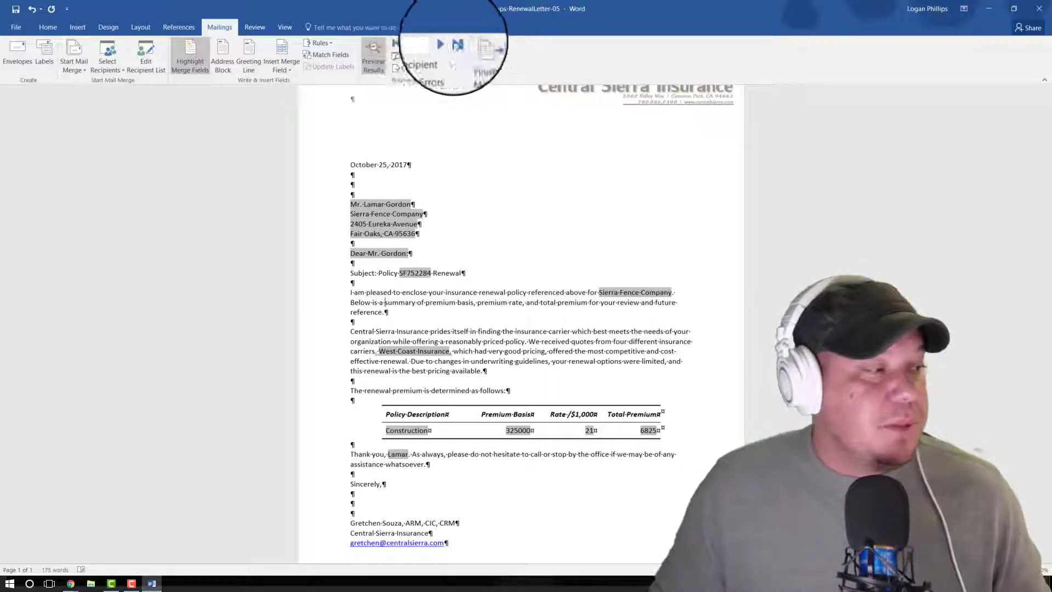
pyautogui.click(448, 46)
pyautogui.click(448, 46)
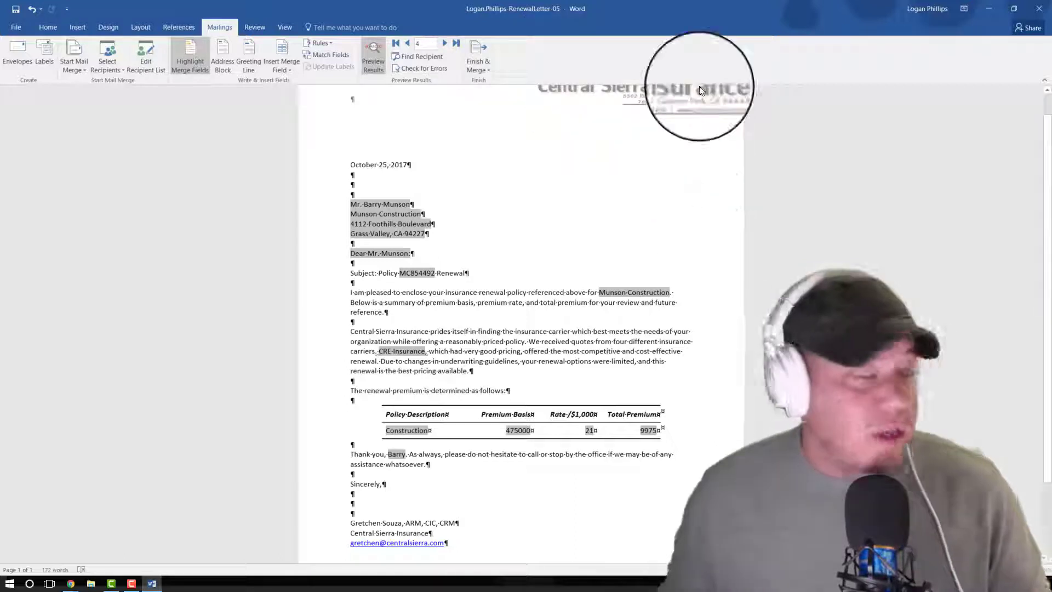
pyautogui.hotkey('alt', 'Tab')
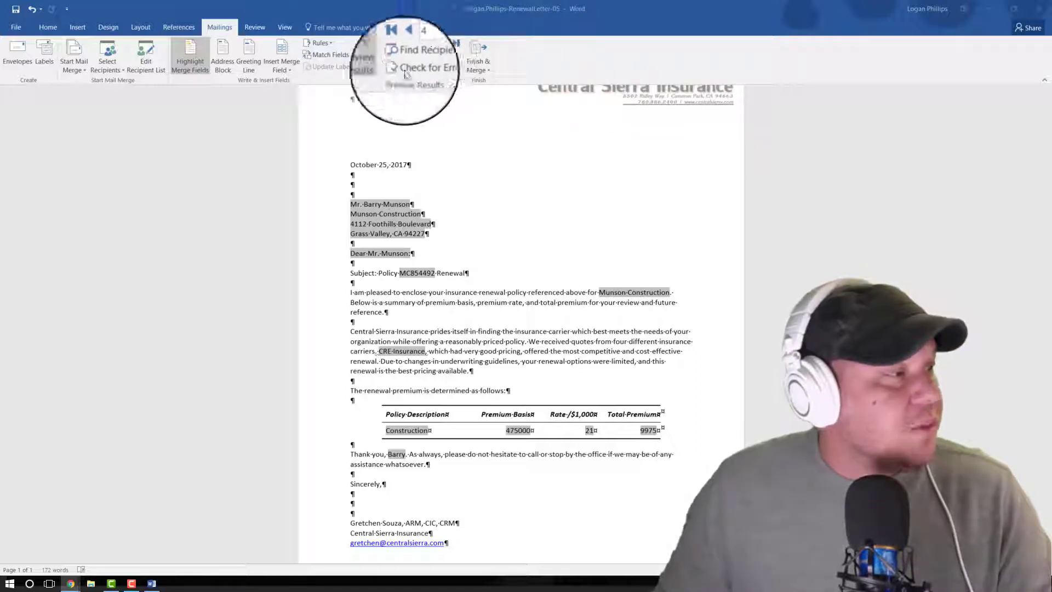
pyautogui.click(396, 43)
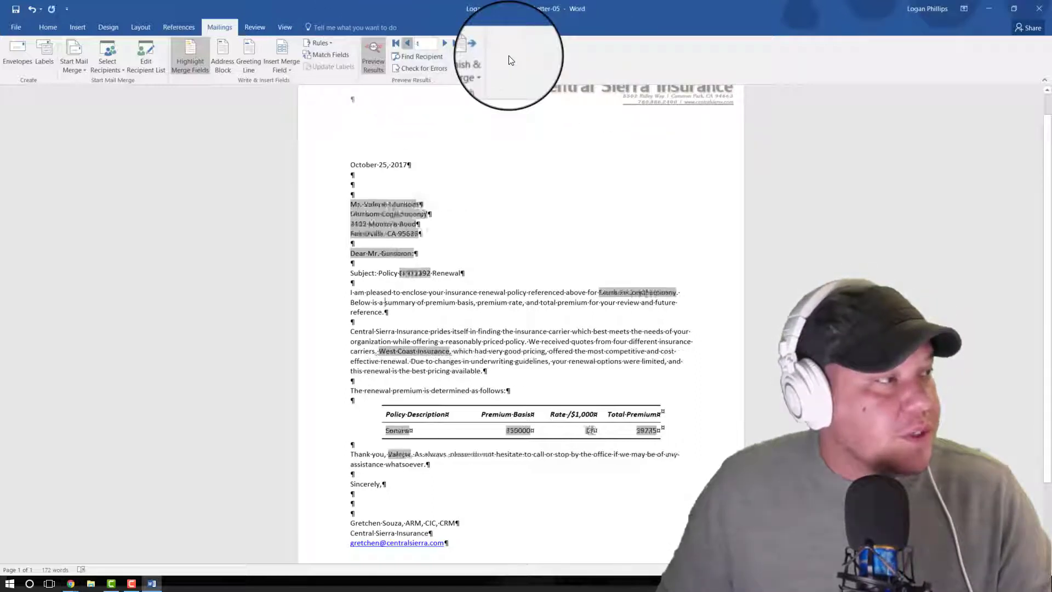
pyautogui.click(455, 43)
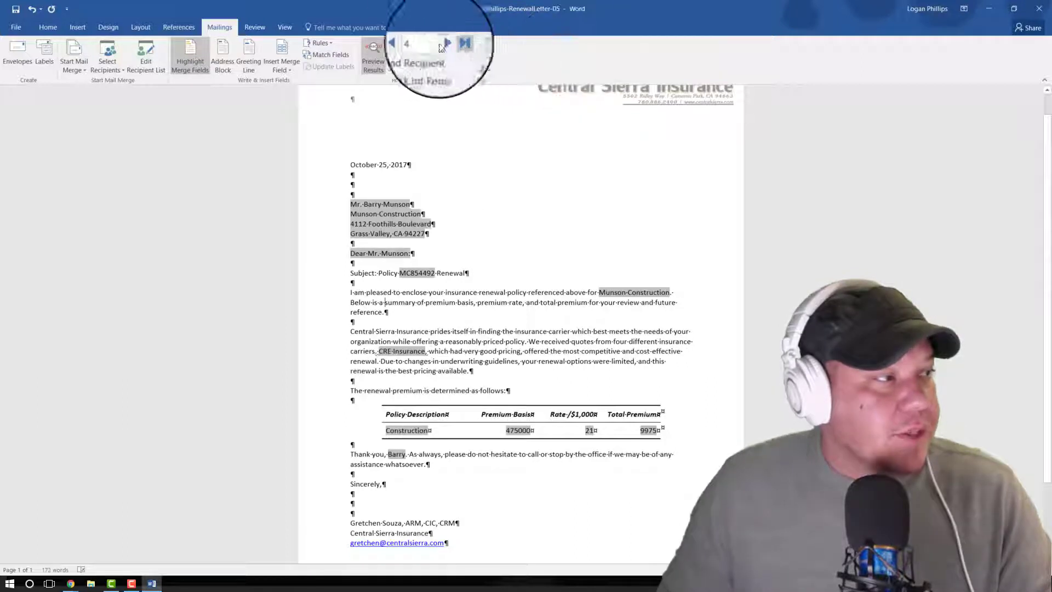
pyautogui.click(395, 43)
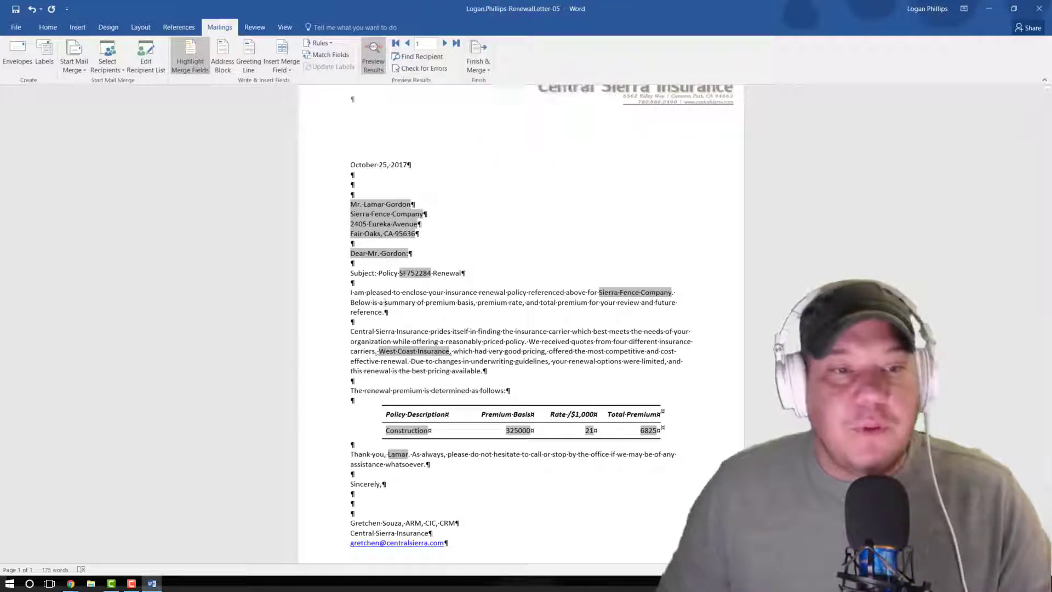
pyautogui.hotkey('alt', 'Tab')
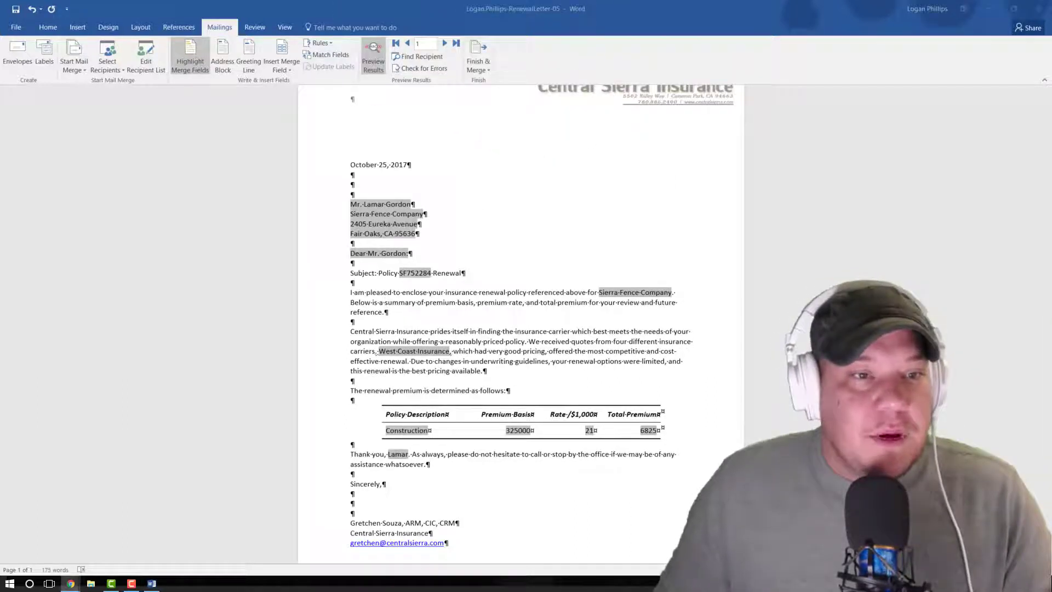
# Turn off the merge results preview and the highlighting of merge fields in the letter.
pyautogui.click(370, 60)
pyautogui.click(380, 61)
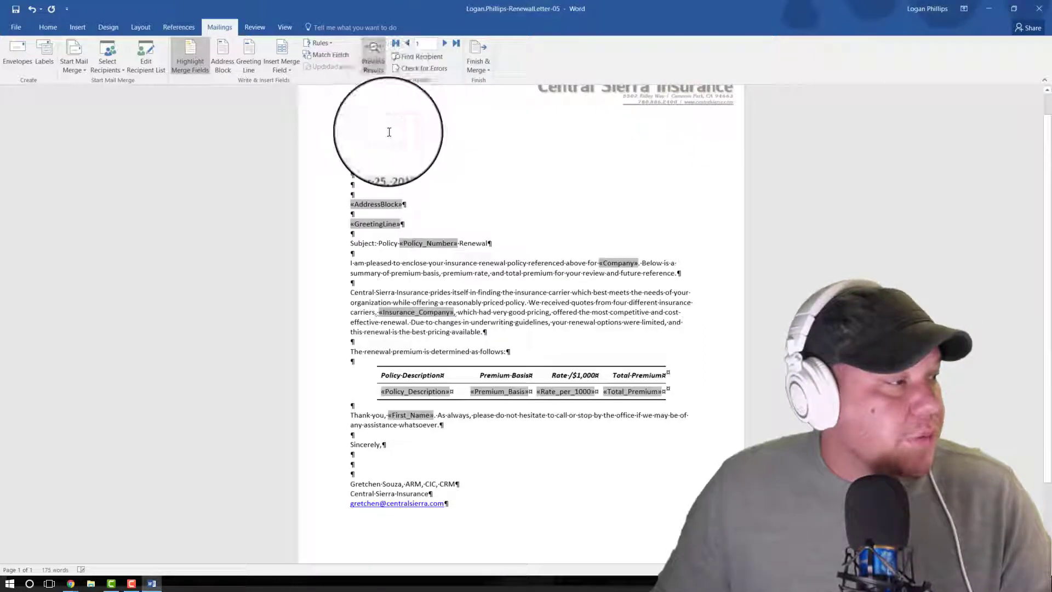
pyautogui.hotkey('alt', 'Tab')
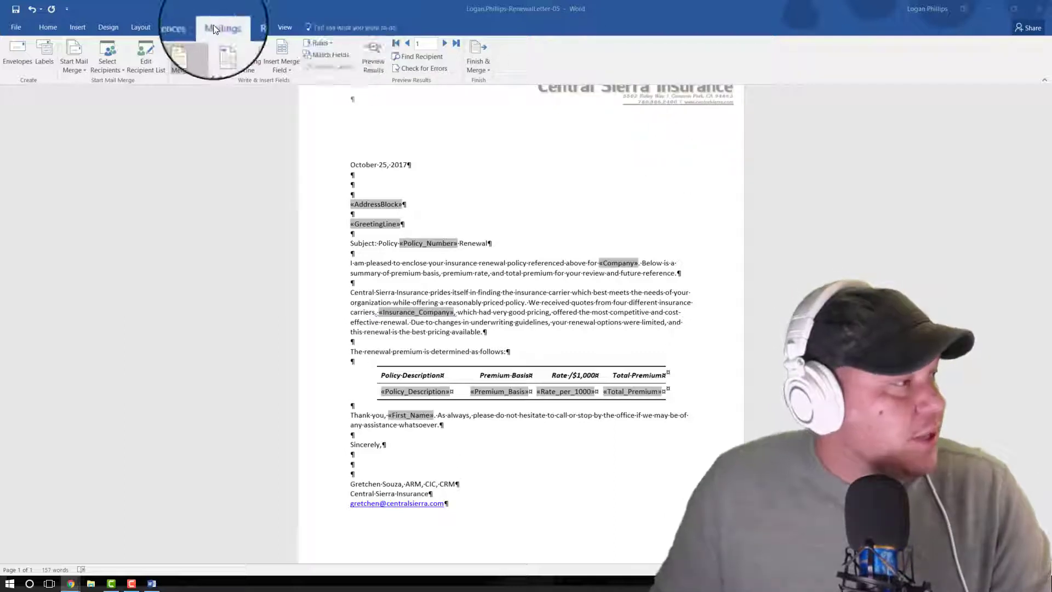
pyautogui.click(193, 60)
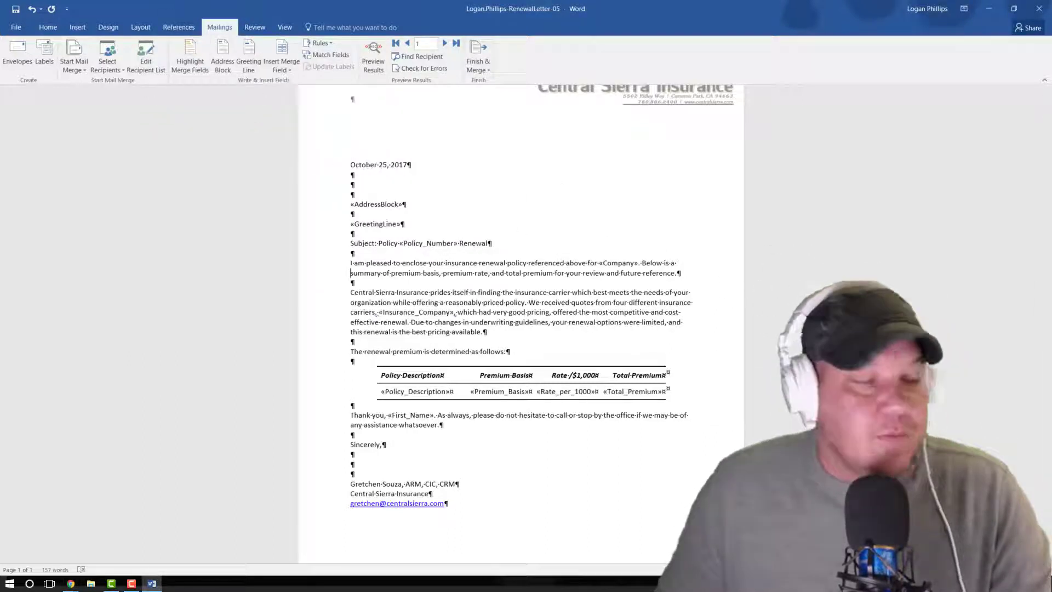
pyautogui.hotkey('alt', 'Tab')
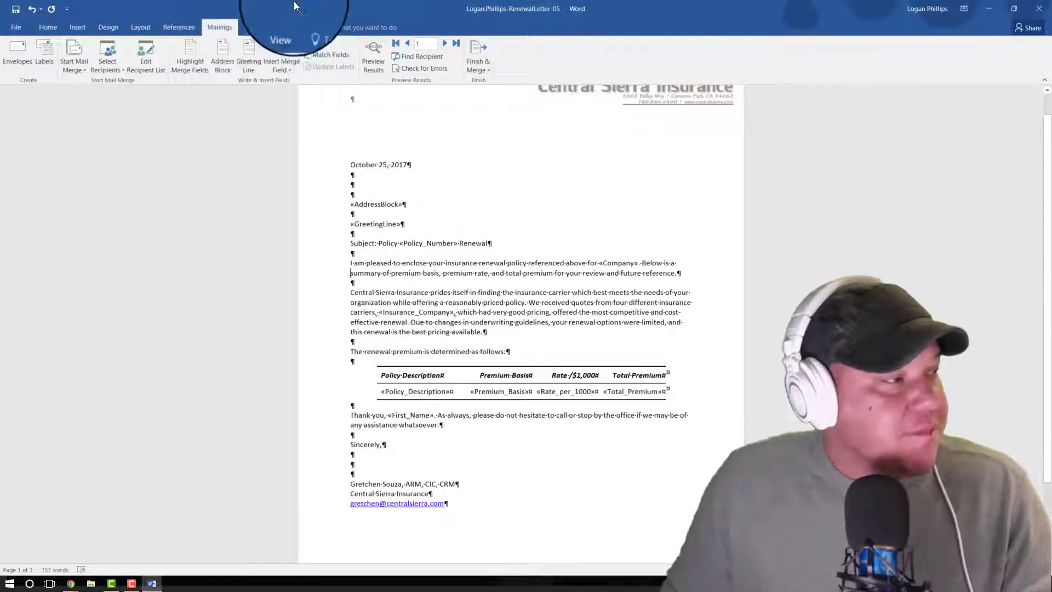
# Check the mail merge for errors by simulating the merge and reporting errors in a new document, and dismiss the resulting message.
pyautogui.click(428, 69)
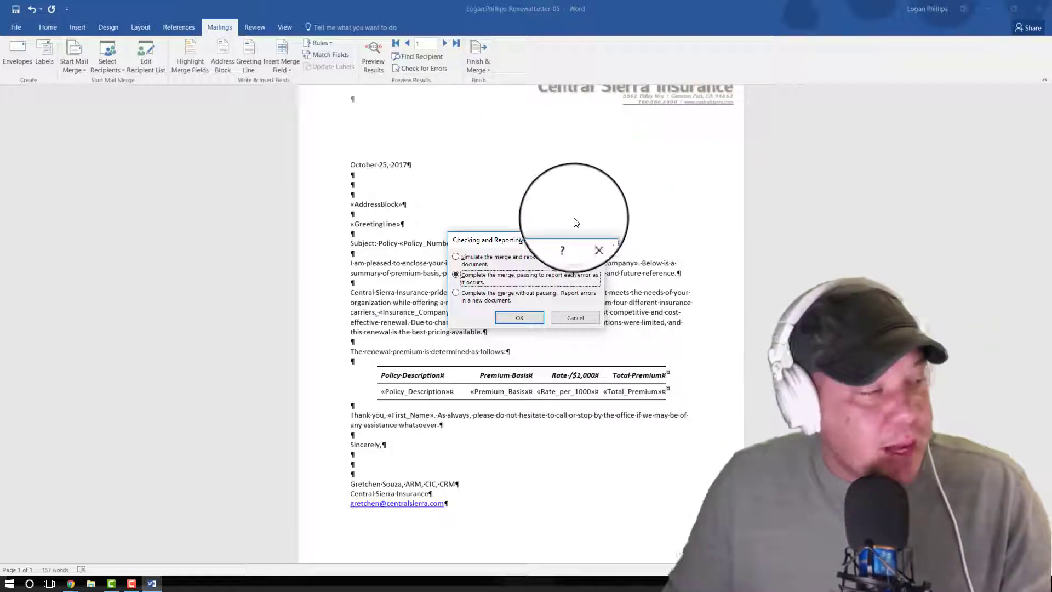
pyautogui.click(521, 259)
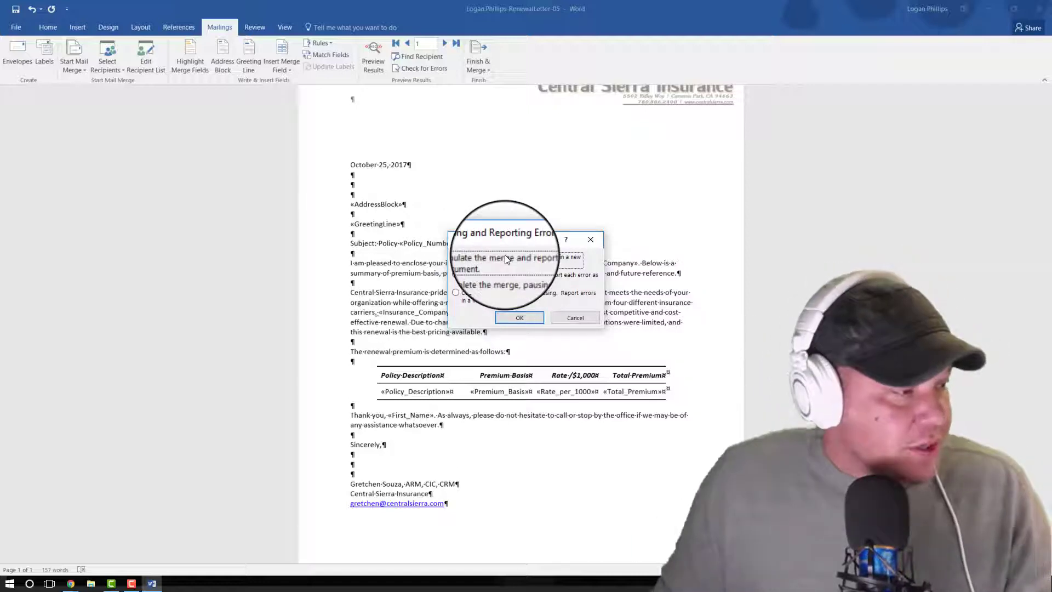
pyautogui.click(518, 316)
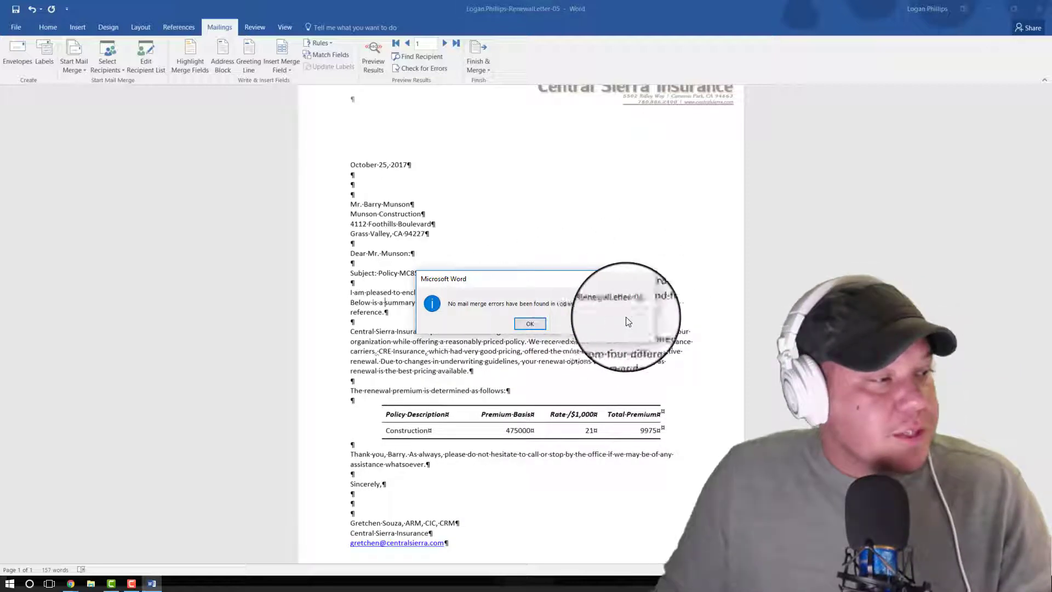
pyautogui.click(529, 324)
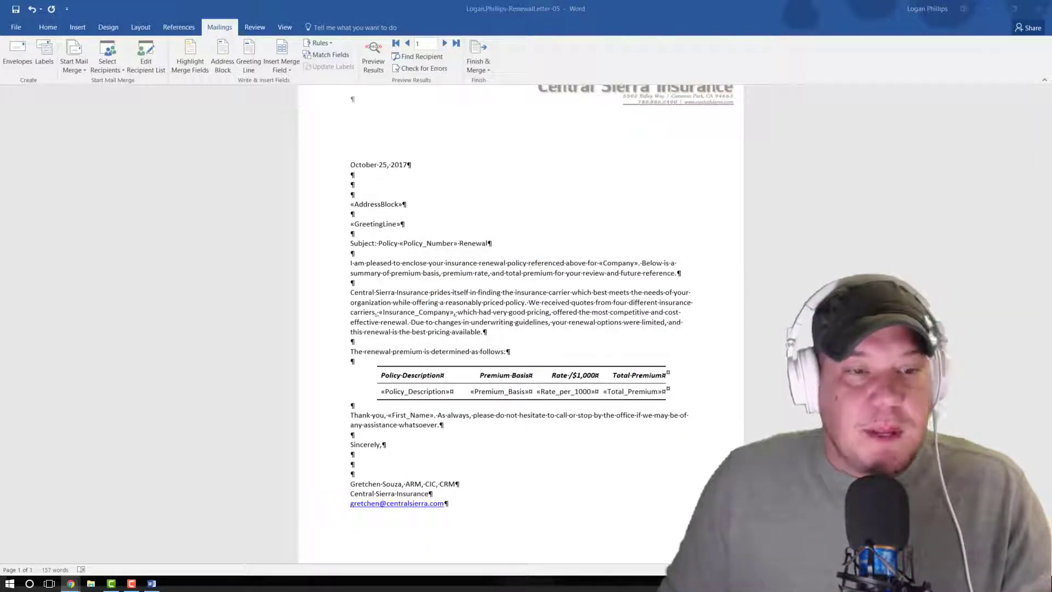
# Save the completed renewal letter under its existing file name.
pyautogui.scroll(1, 520, 274)
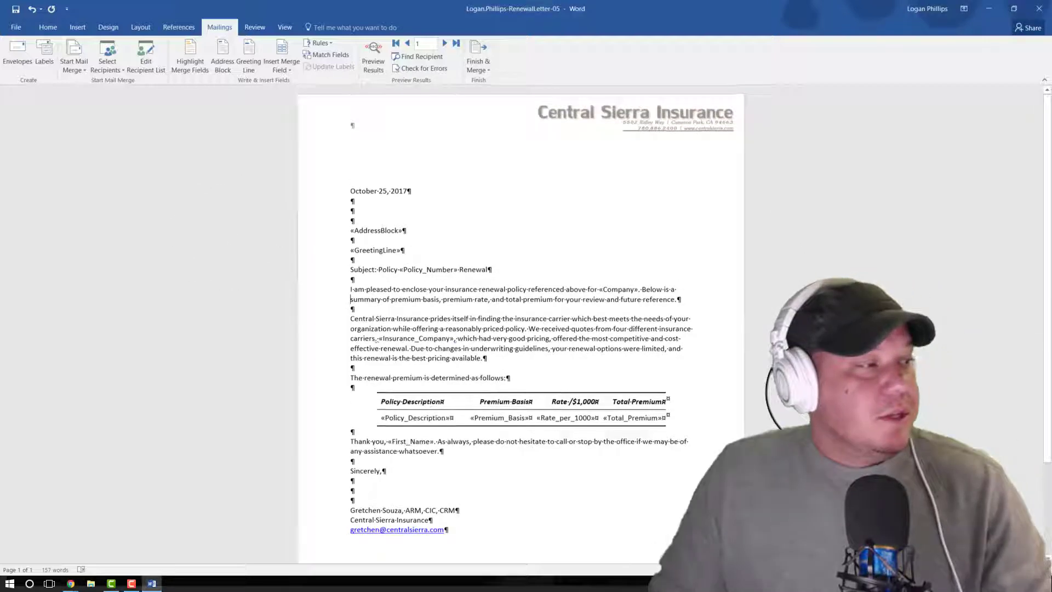
pyautogui.scroll(-4, 763, 399)
pyautogui.scroll(3, 763, 399)
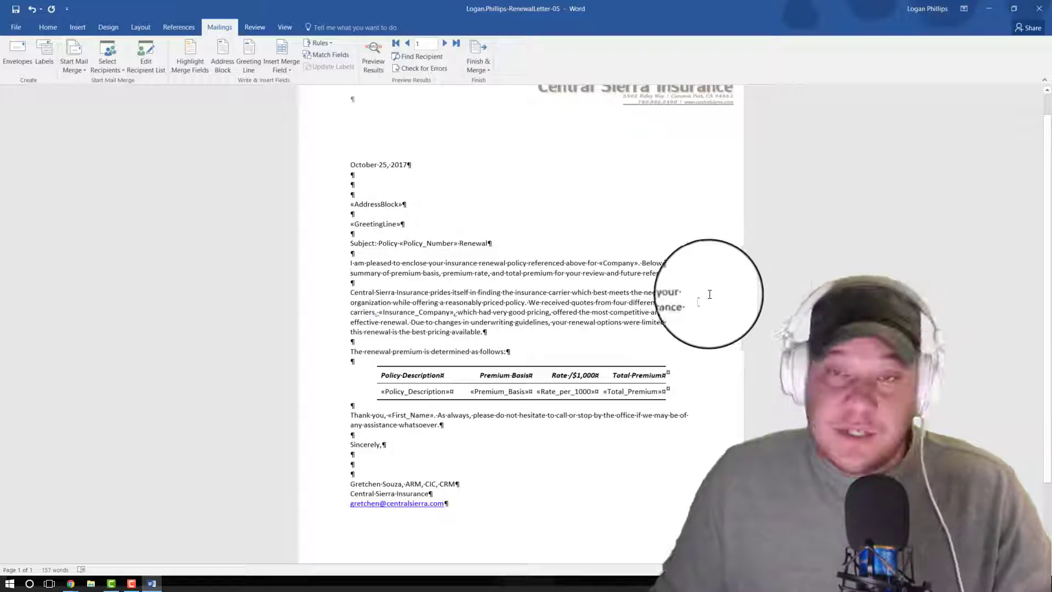
pyautogui.click(16, 27)
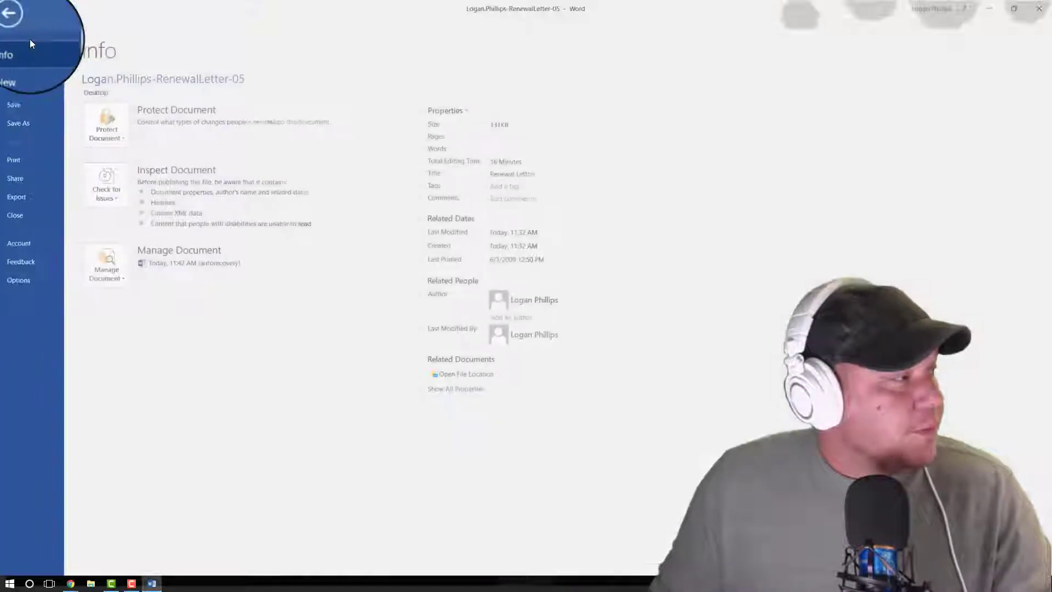
pyautogui.click(32, 103)
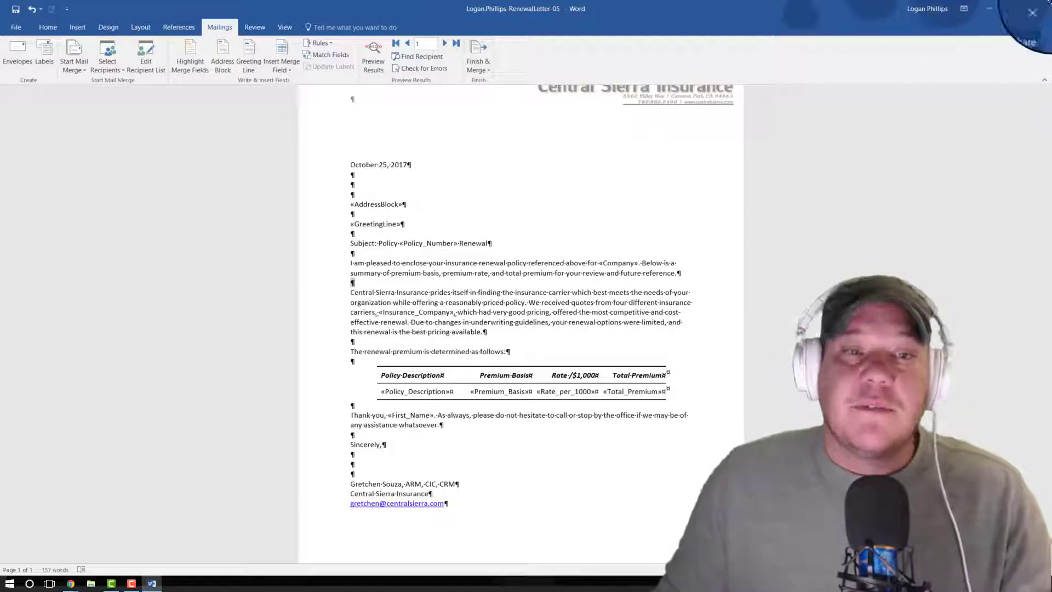
# Switch to the SIMnet project page in Chrome, upload the RenewalLetter-05 document from the Desktop and submit it for grading.
pyautogui.click(985, 7)
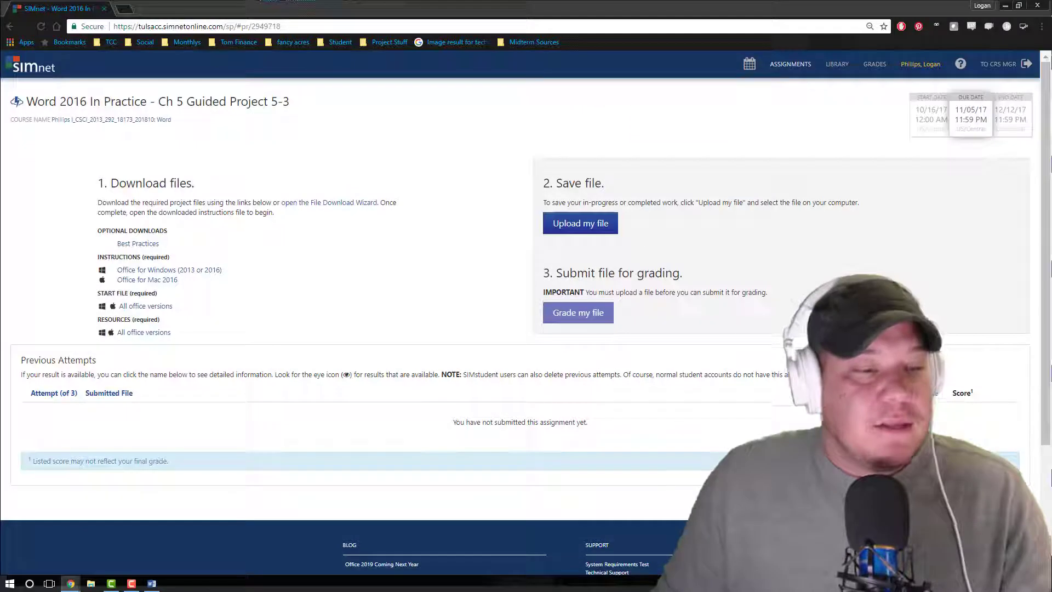
pyautogui.click(597, 224)
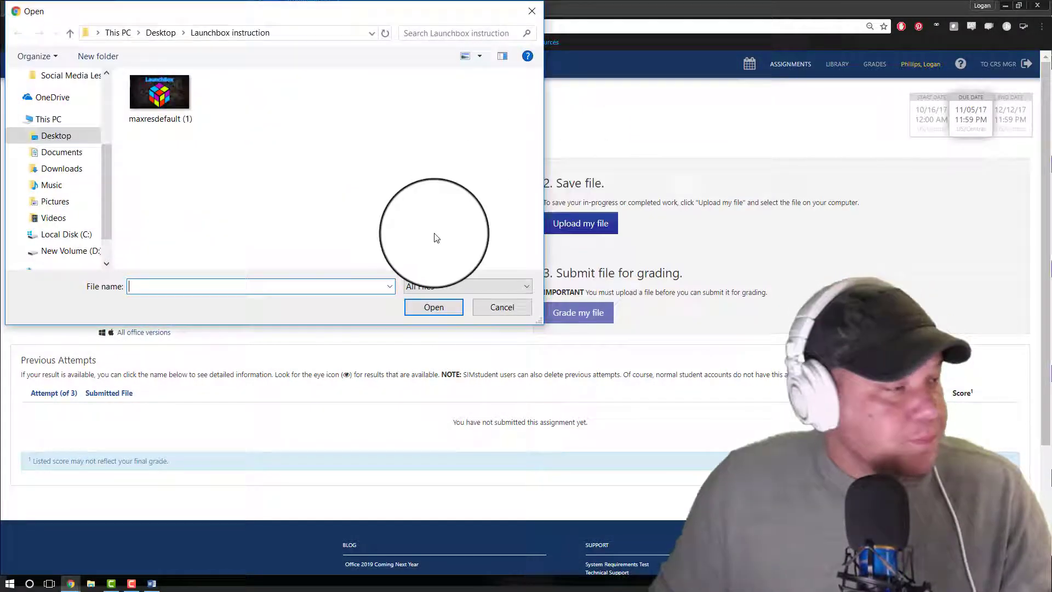
pyautogui.click(49, 119)
pyautogui.click(56, 136)
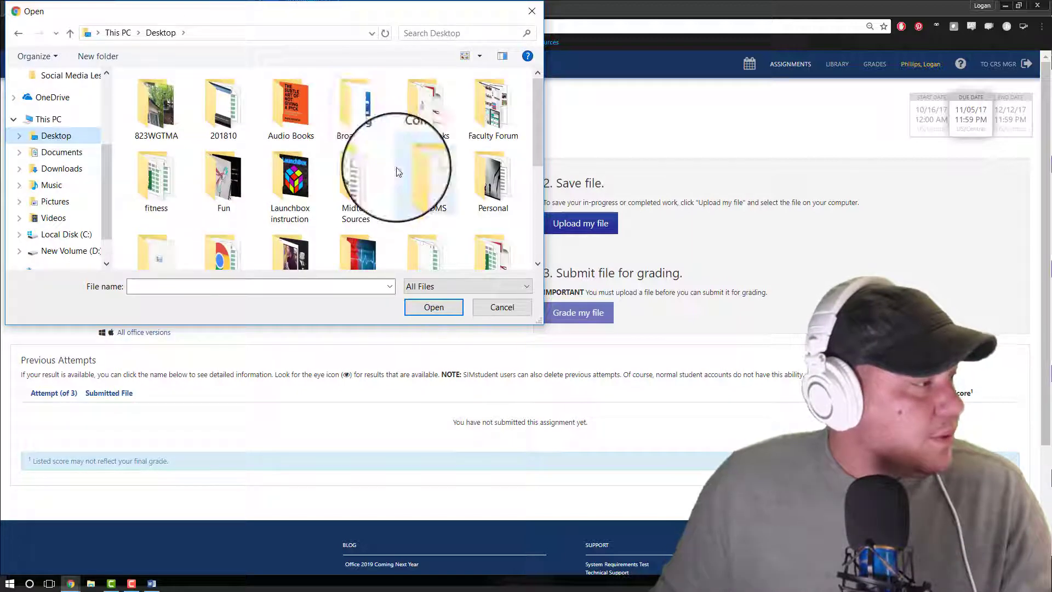
pyautogui.scroll(-5, 394, 174)
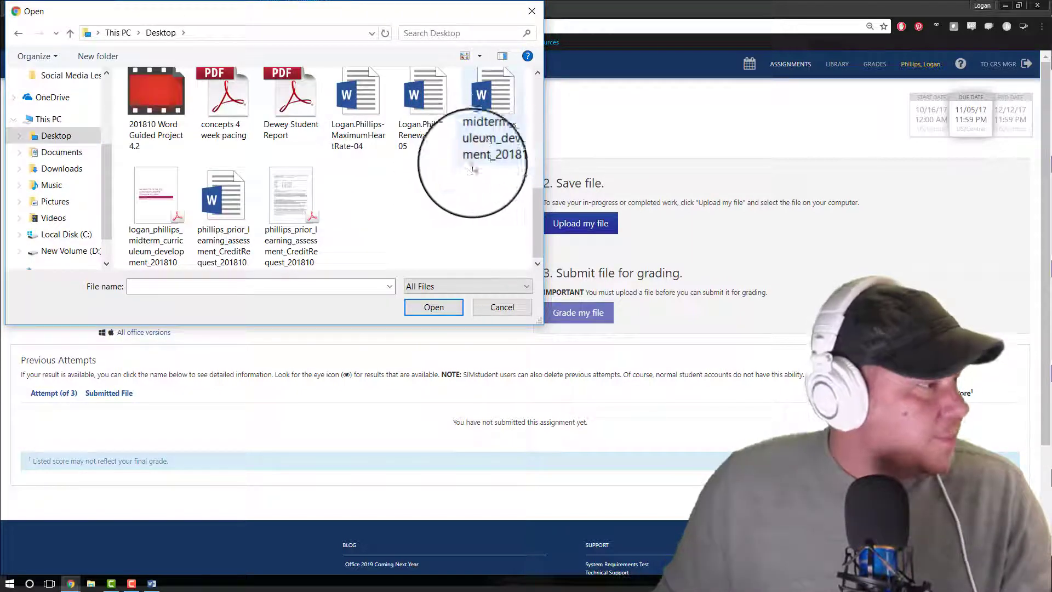
pyautogui.click(441, 146)
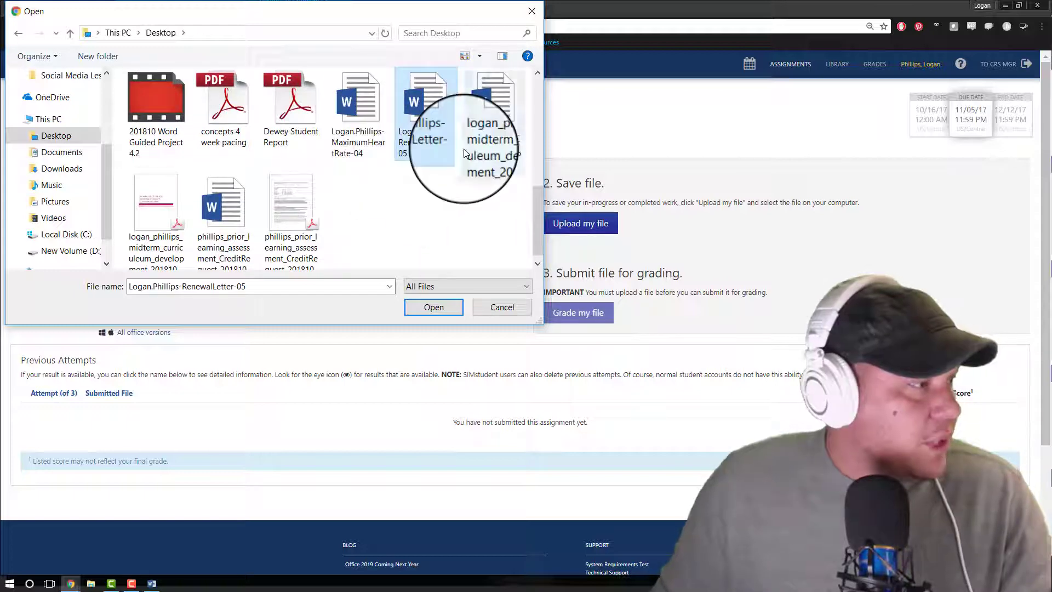
pyautogui.click(442, 311)
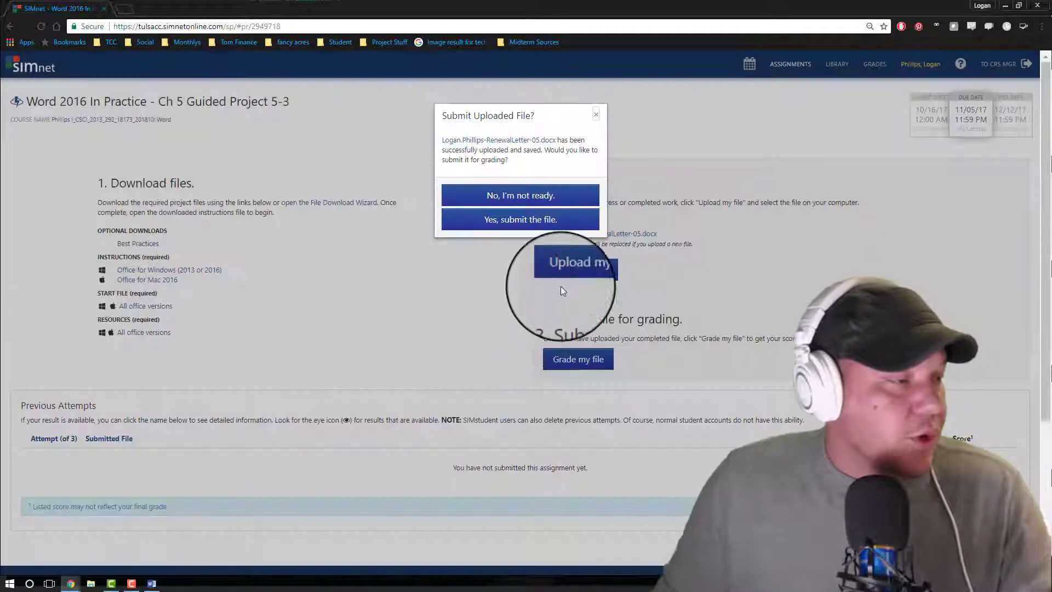
pyautogui.click(523, 219)
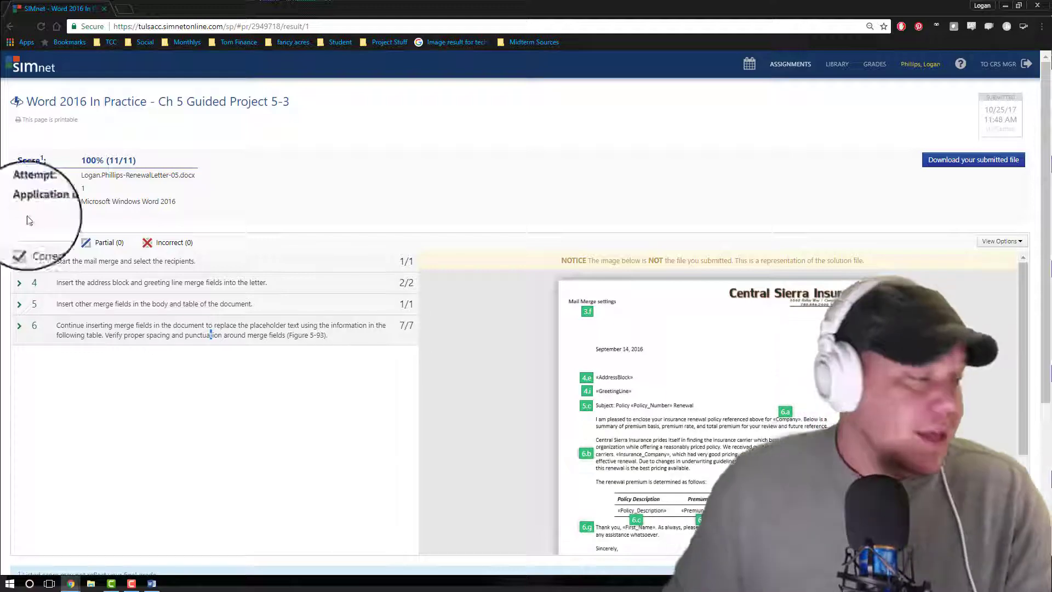
# Return to the renewal letter in Word, examine the Finish & Merge options without choosing one, and minimize the document.
pyautogui.click(1005, 6)
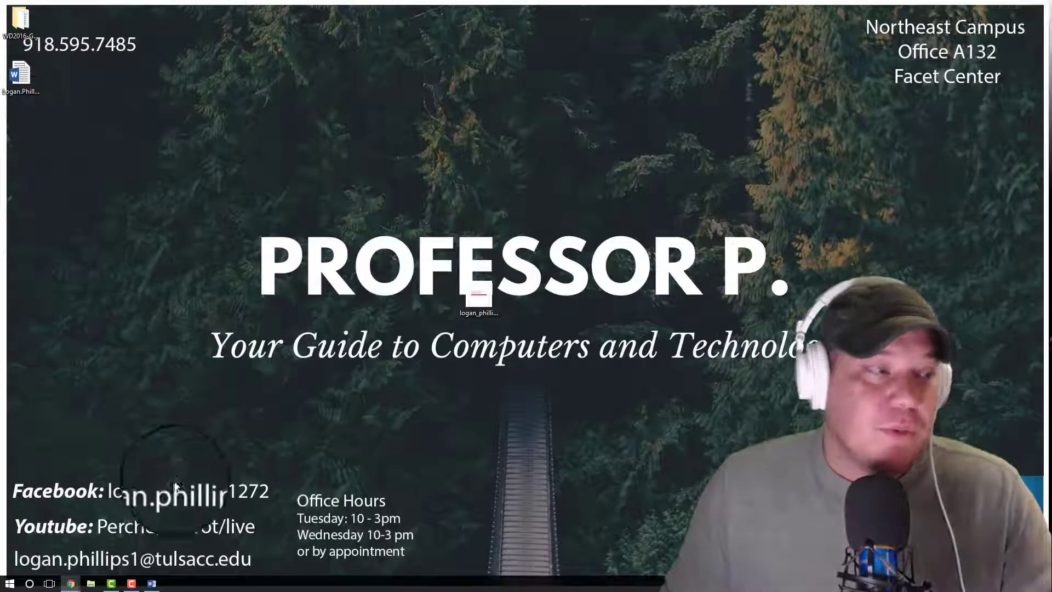
pyautogui.click(151, 583)
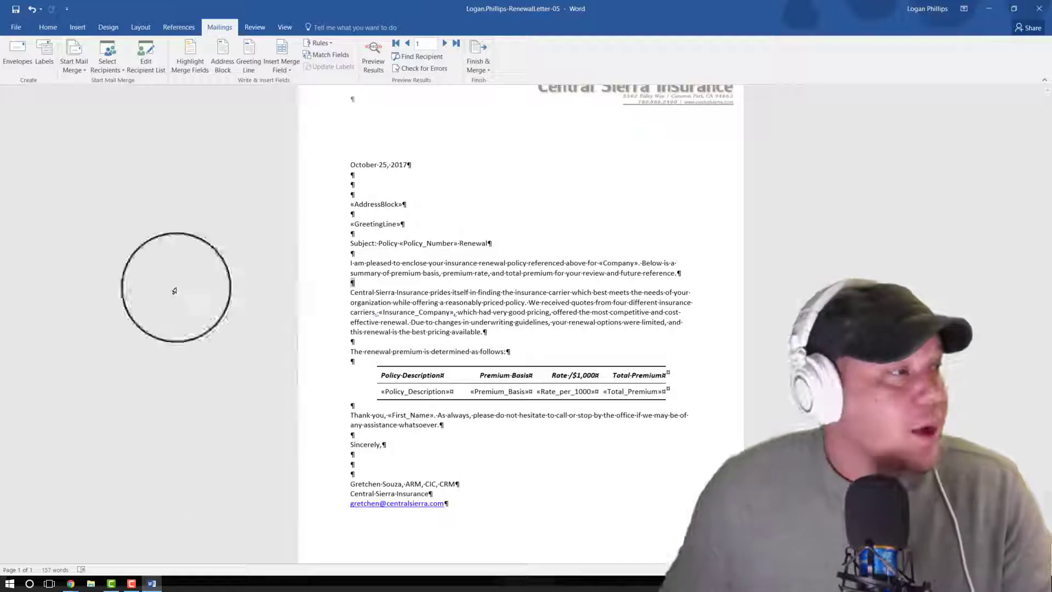
pyautogui.click(473, 65)
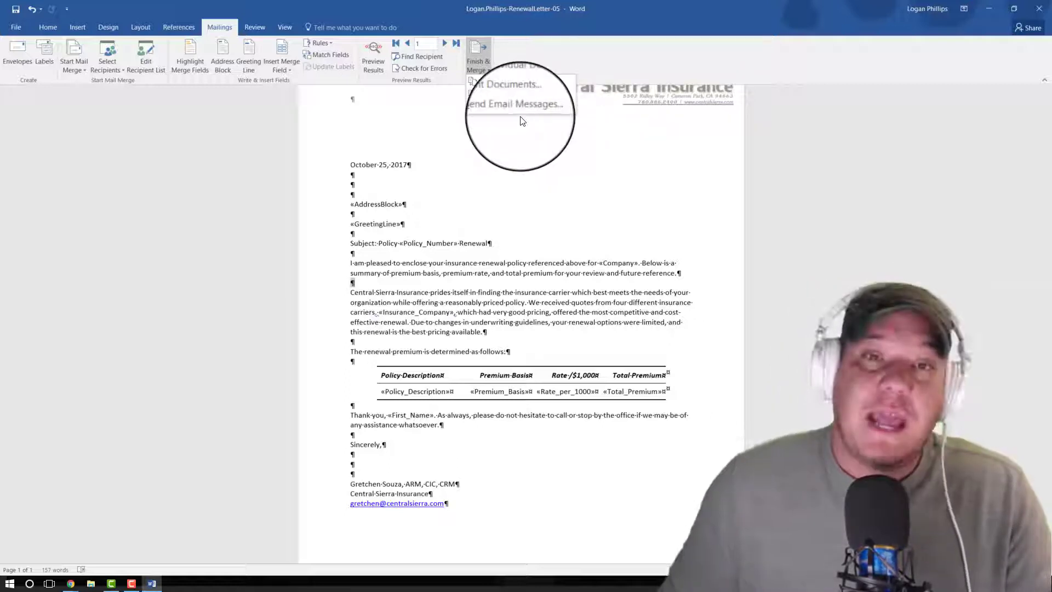
pyautogui.click(845, 189)
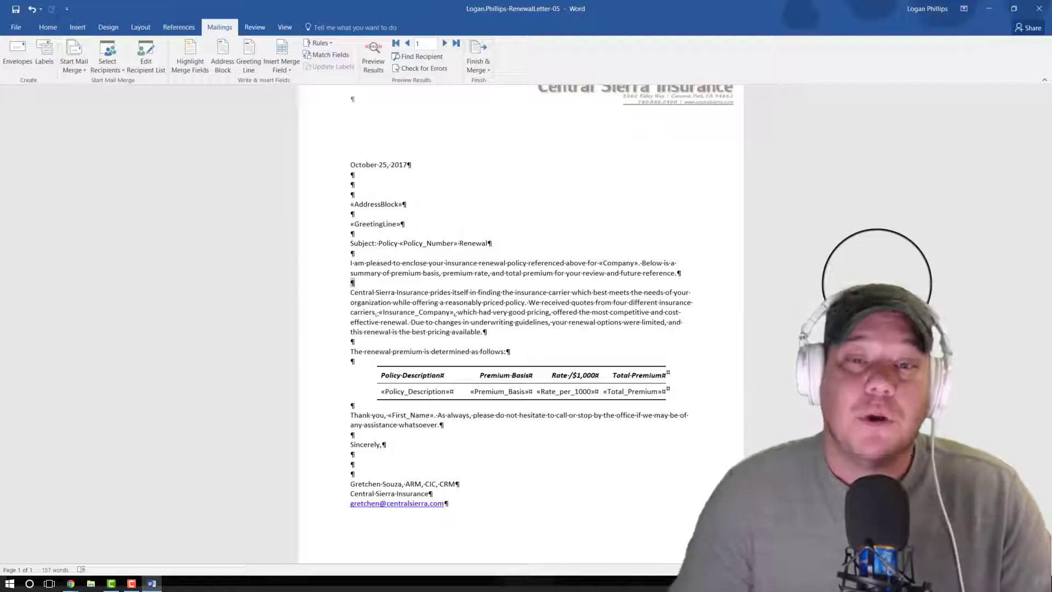
pyautogui.click(989, 8)
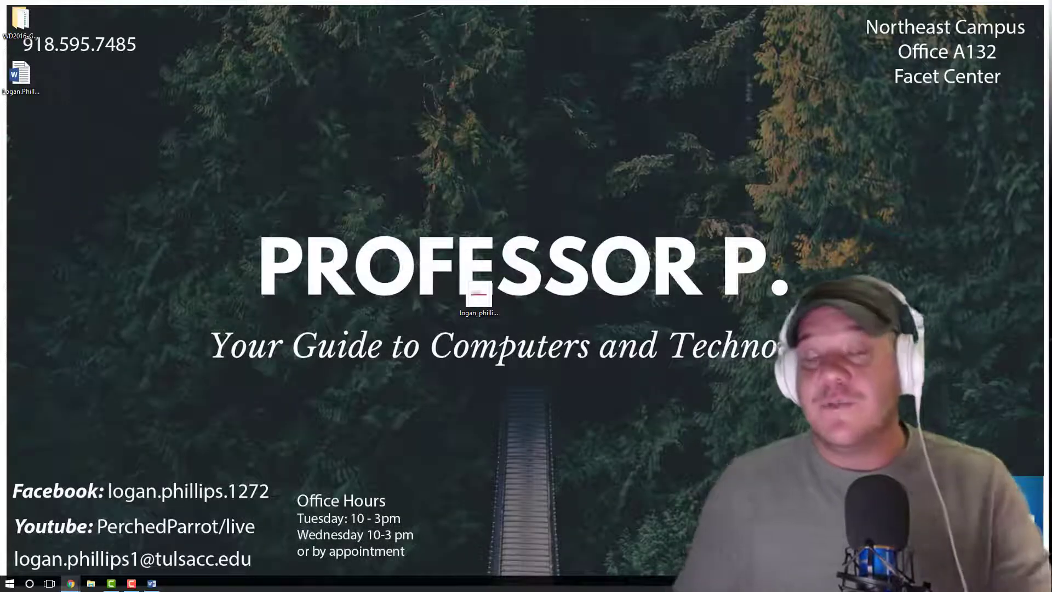